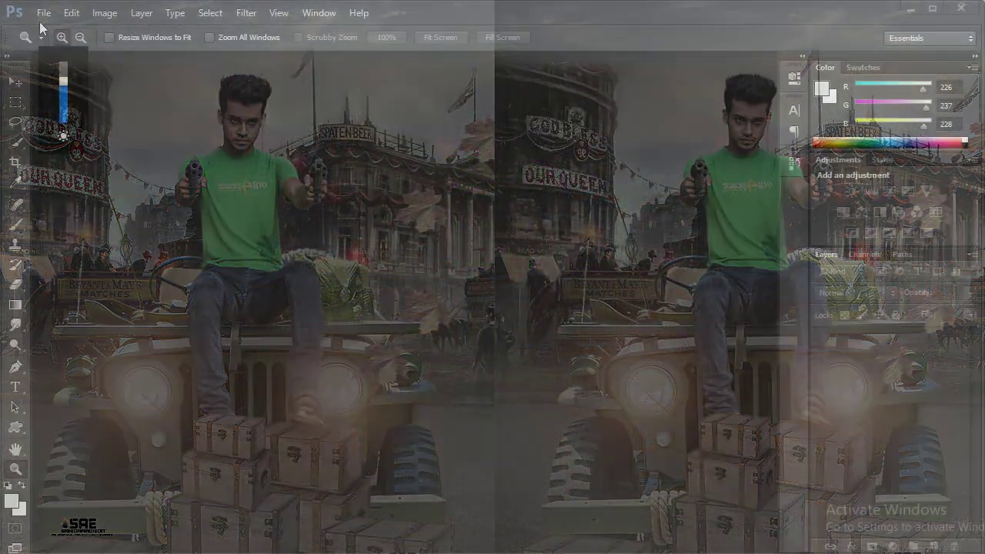
Create a blank 1500 × 2000 px portrait document at 350 pixels per inch.
left_click(43, 13)
left_click(45, 29)
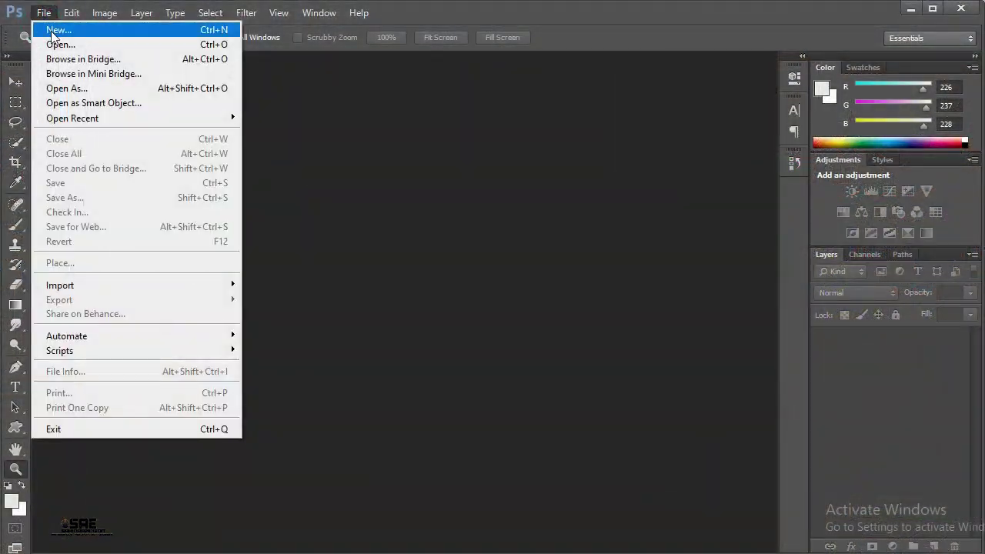
key("Tab")
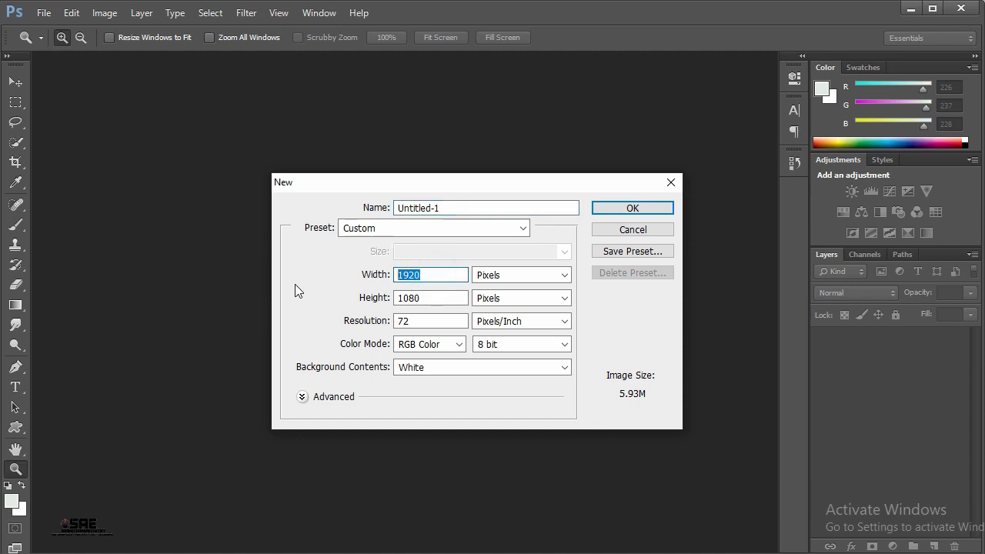
type("1500")
double_click(429, 298)
type("2000")
key("Tab")
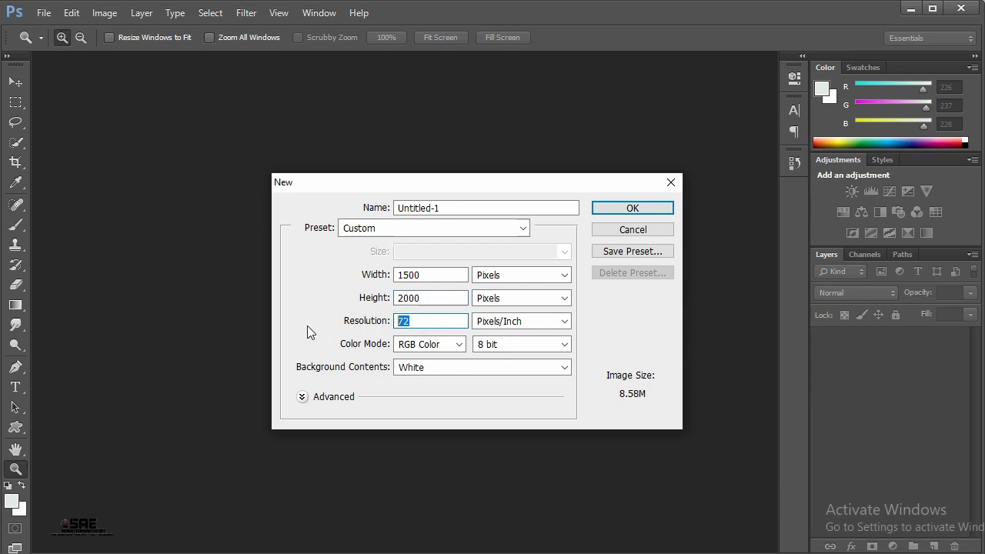
type("350")
key("Return")
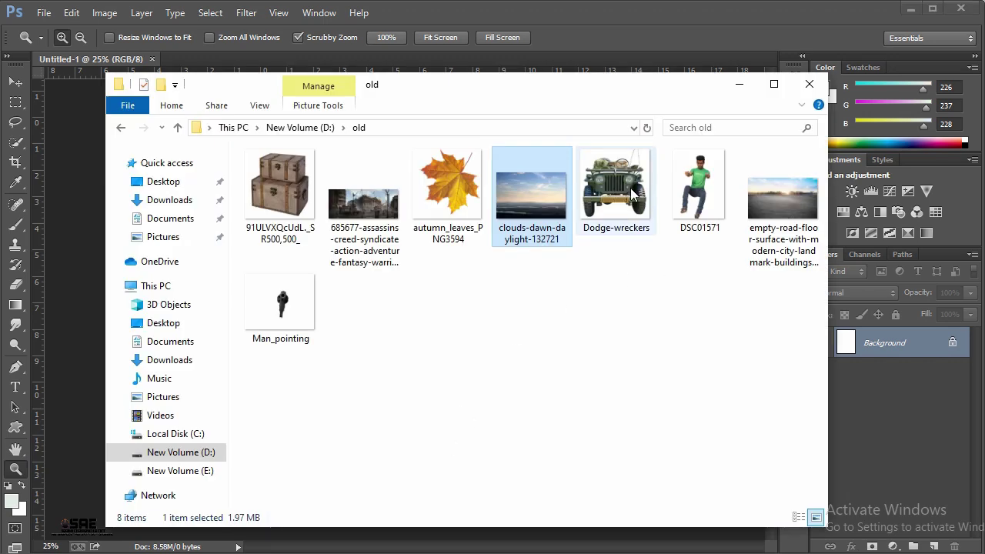
Open Dodge-wreckers.jpg and Magic Erase its white background, including patches by the antenna and hood.
left_click_drag(616, 189, 580, 35)
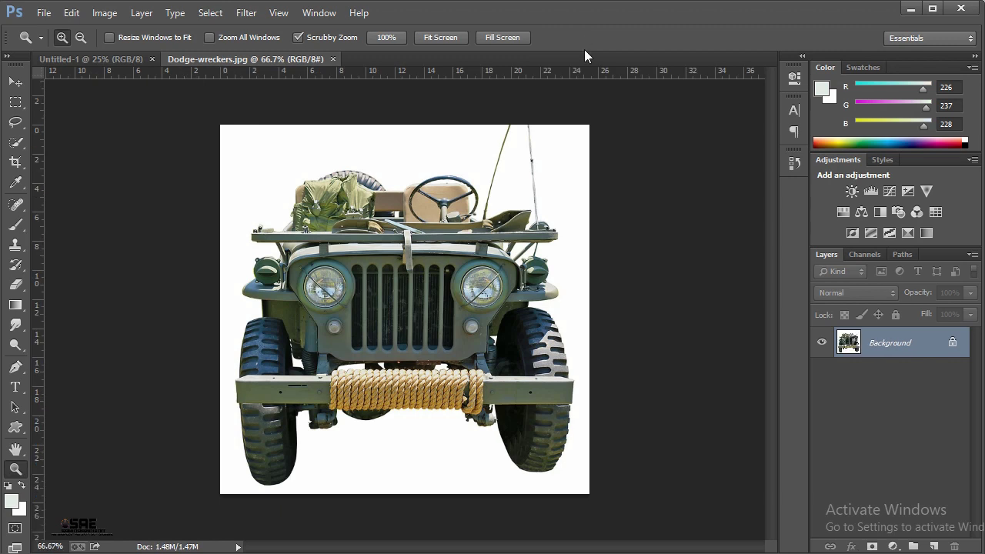
left_click(15, 284)
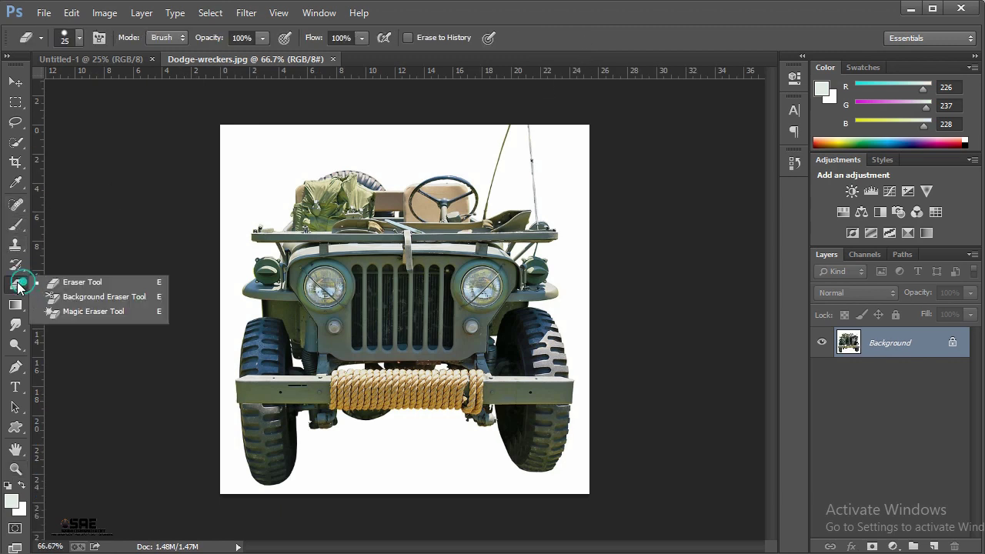
left_click(58, 312)
left_click(236, 196)
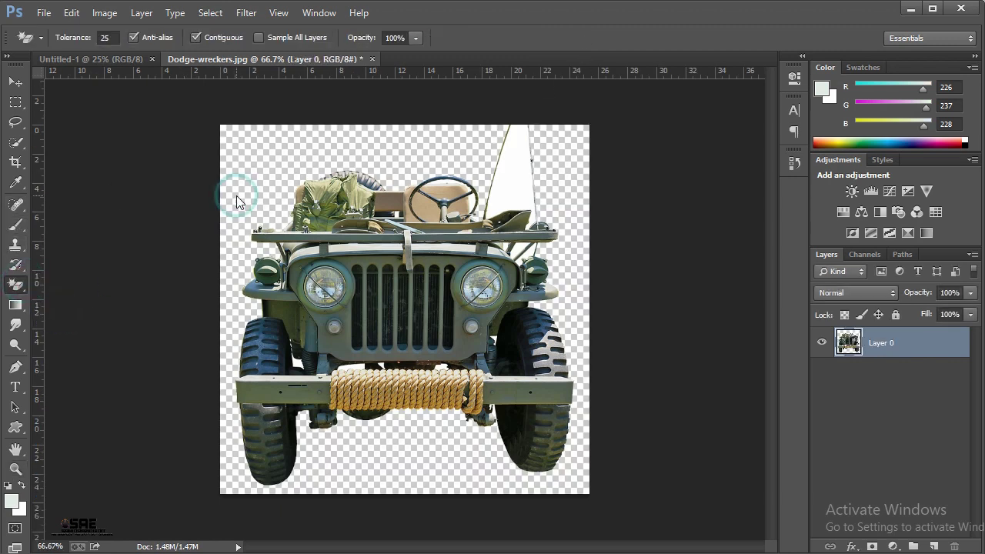
left_click(511, 189)
left_click(531, 242)
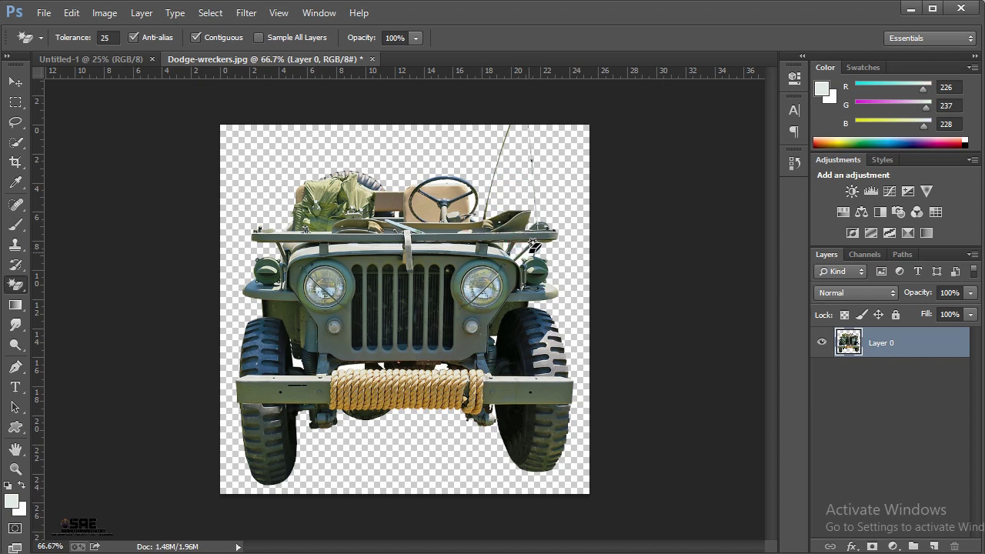
left_click(506, 247)
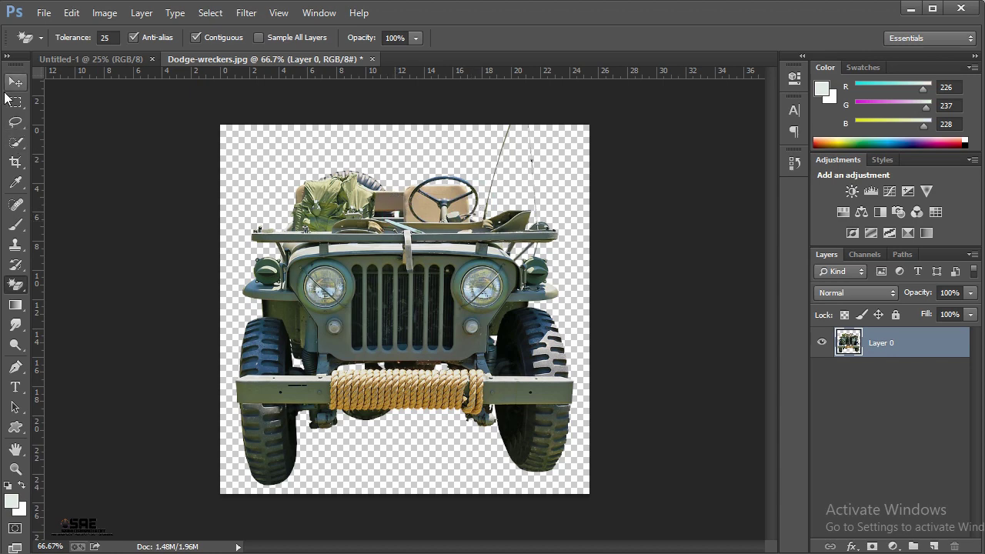
Drag the cut-out jeep into the Untitled-1 poster document.
left_click(16, 81)
mouse_move(495, 363)
left_mouse_down()
mouse_move(418, 301)
mouse_move(270, 128)
left_mouse_up()
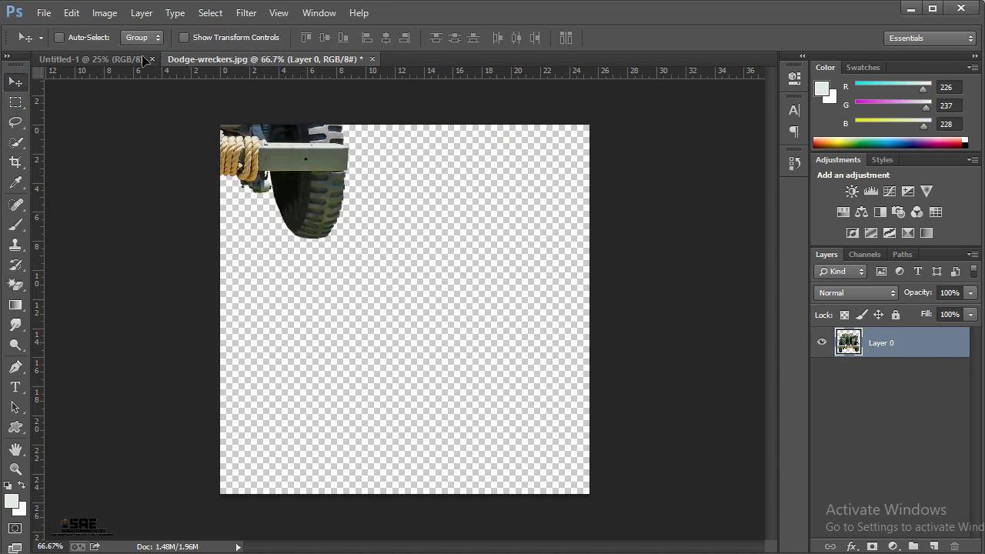
mouse_move(143, 60)
left_mouse_down()
mouse_move(387, 337)
mouse_move(421, 444)
left_mouse_up()
Enlarge the jeep to about 185% with a slight tilt and commit the transform.
key("ctrl+t")
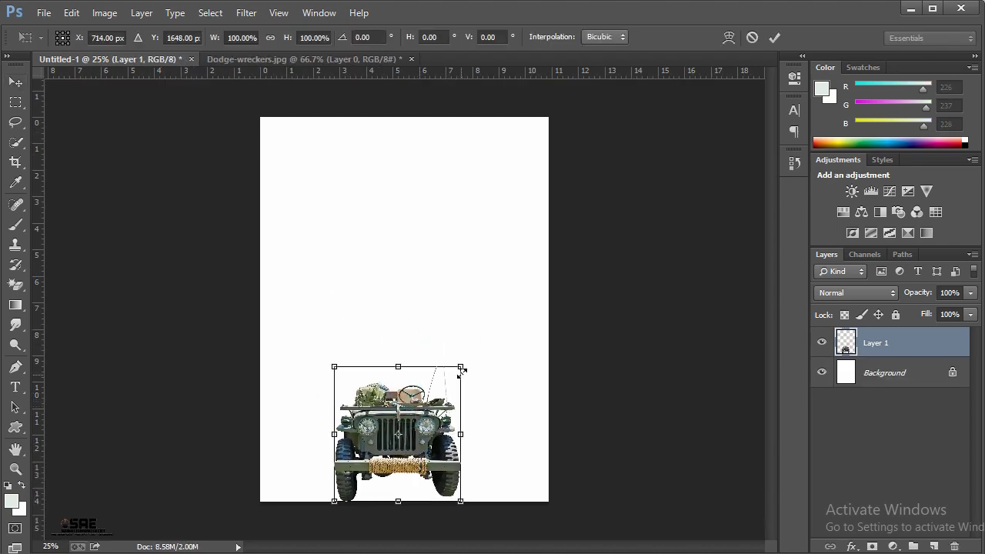
left_click_drag(460, 365, 553, 268)
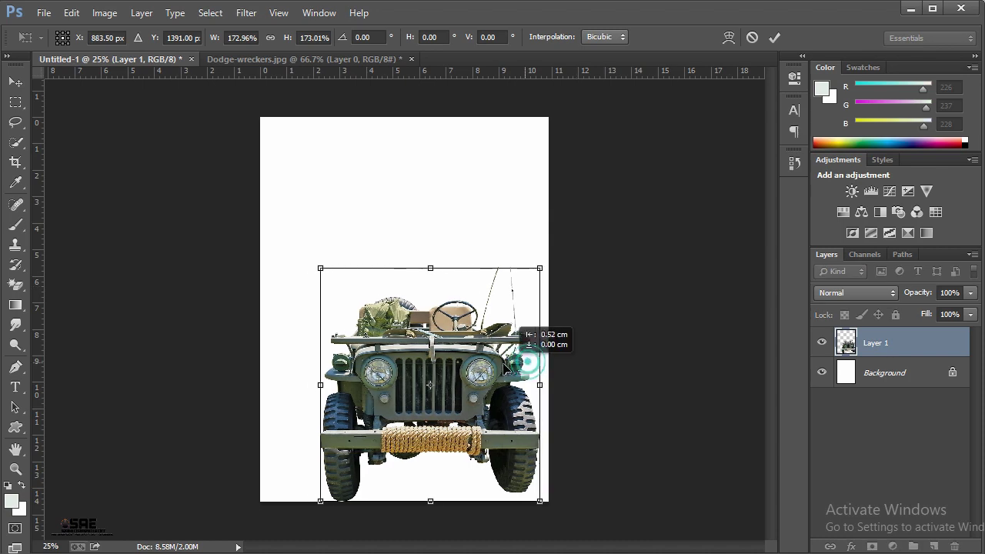
left_click_drag(529, 367, 488, 368)
left_click_drag(582, 367, 581, 369)
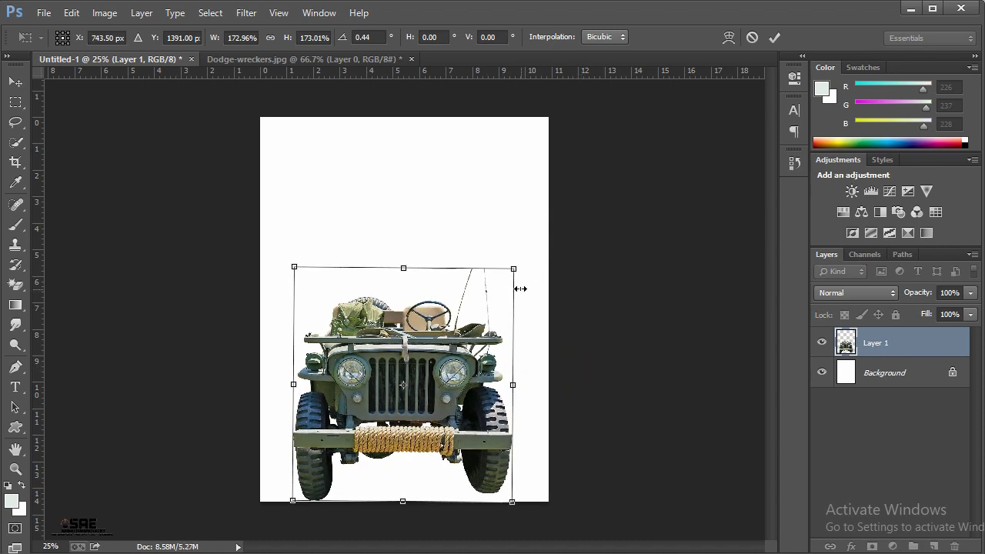
left_click_drag(515, 266, 543, 255)
left_click_drag(523, 308, 518, 325)
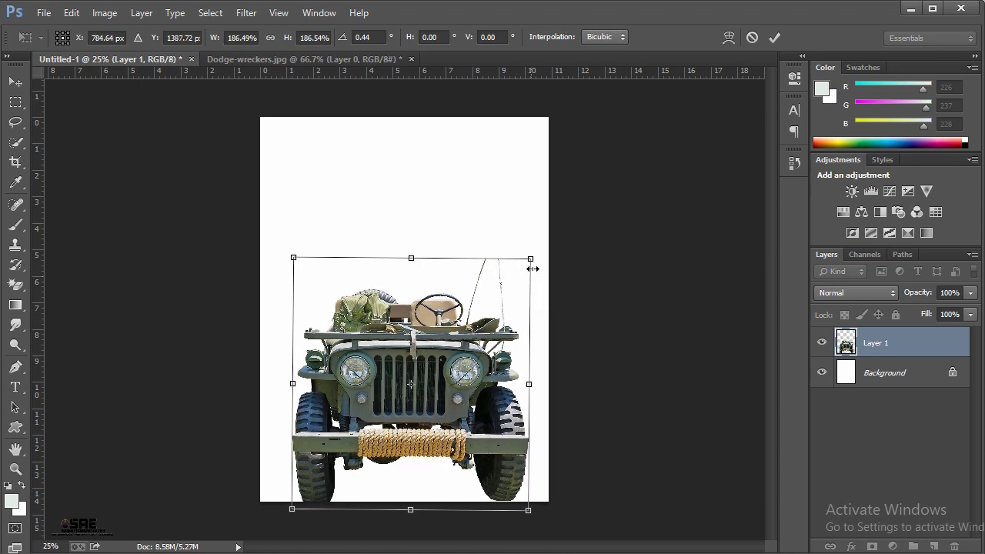
left_click_drag(531, 262, 550, 279)
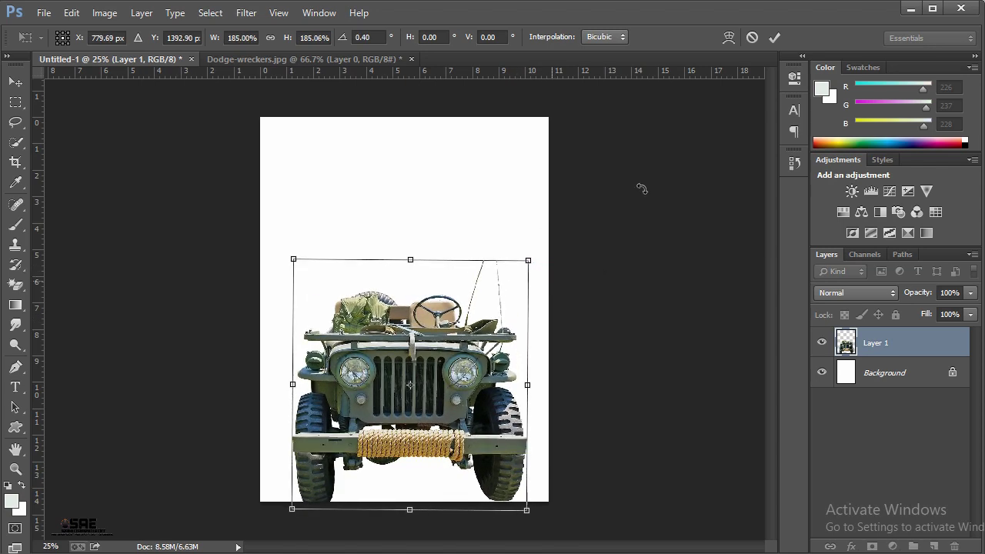
left_click(772, 40)
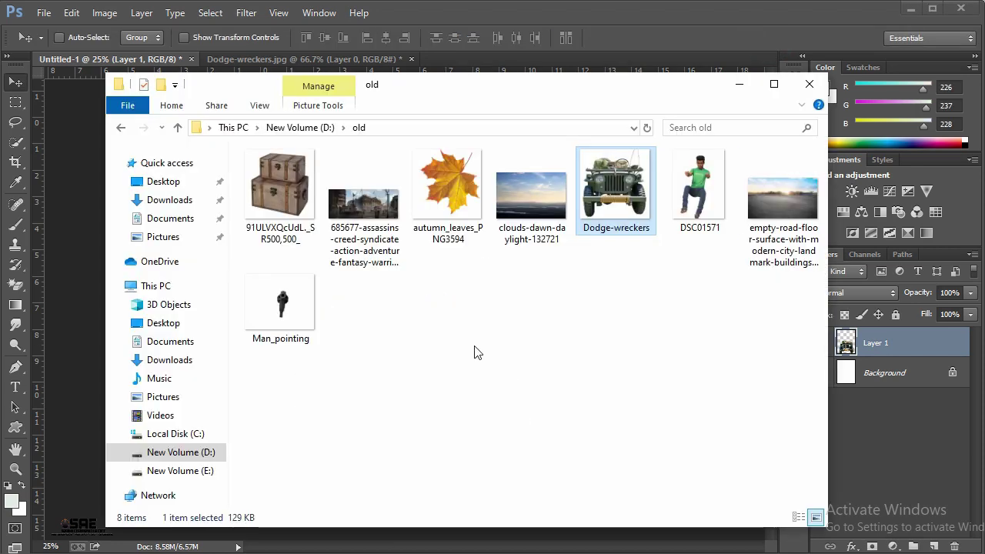
Place the DSC01571 man photo, shrunk and slightly tilted, onto the jeep's hood.
left_click(715, 176)
left_click(87, 313)
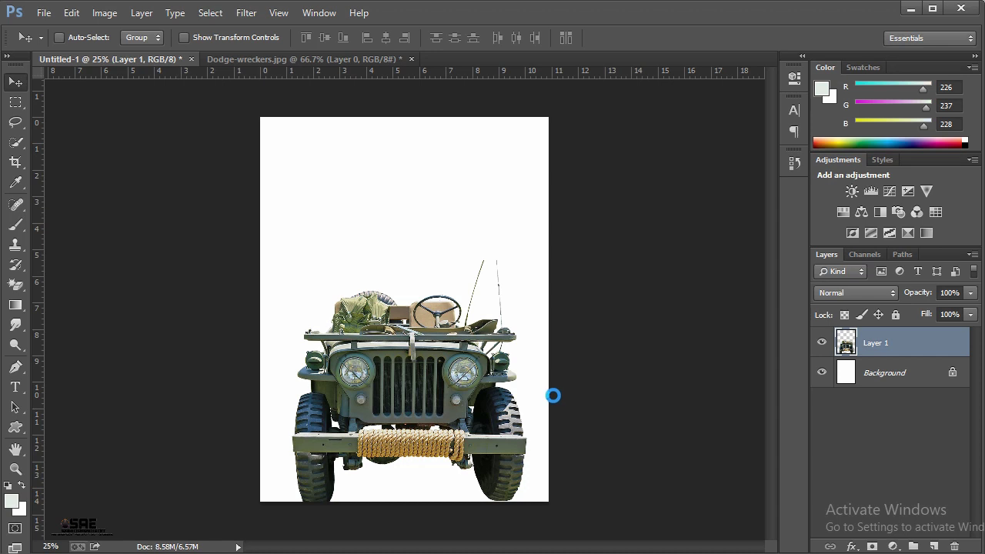
mouse_move(263, 119)
left_mouse_down()
mouse_move(397, 220)
mouse_move(378, 213)
left_mouse_up()
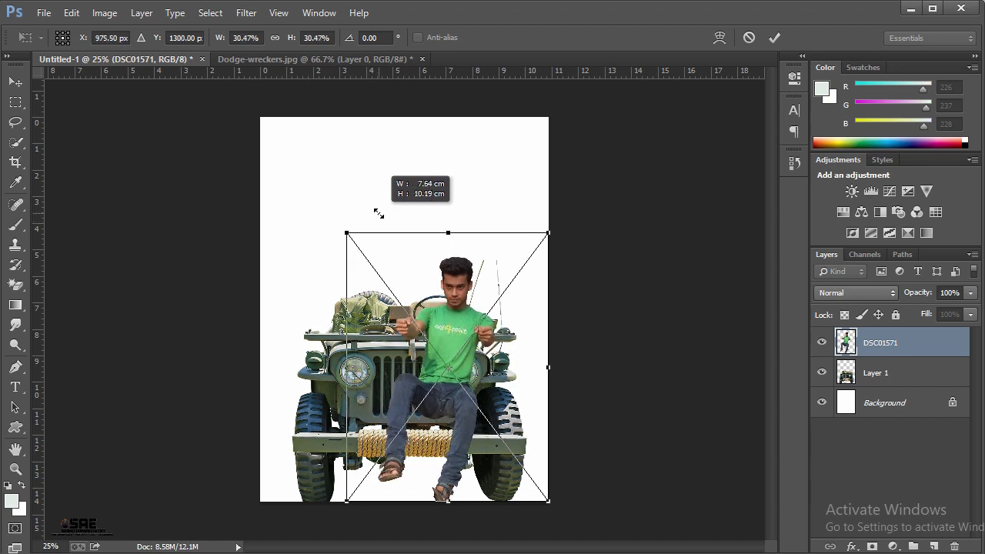
left_click_drag(578, 267, 558, 248)
mouse_move(506, 402)
left_mouse_down()
mouse_move(481, 321)
mouse_move(472, 324)
left_mouse_up()
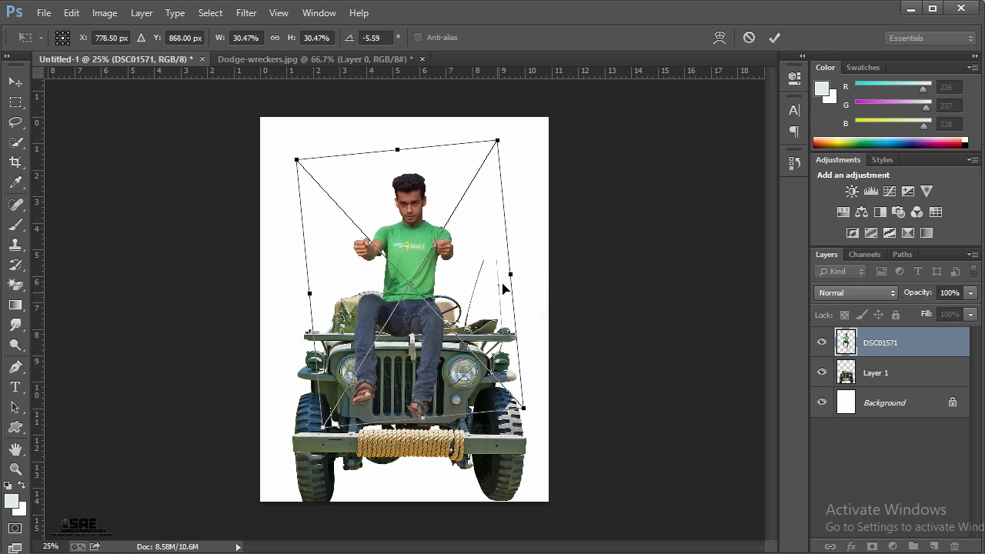
left_click(775, 37)
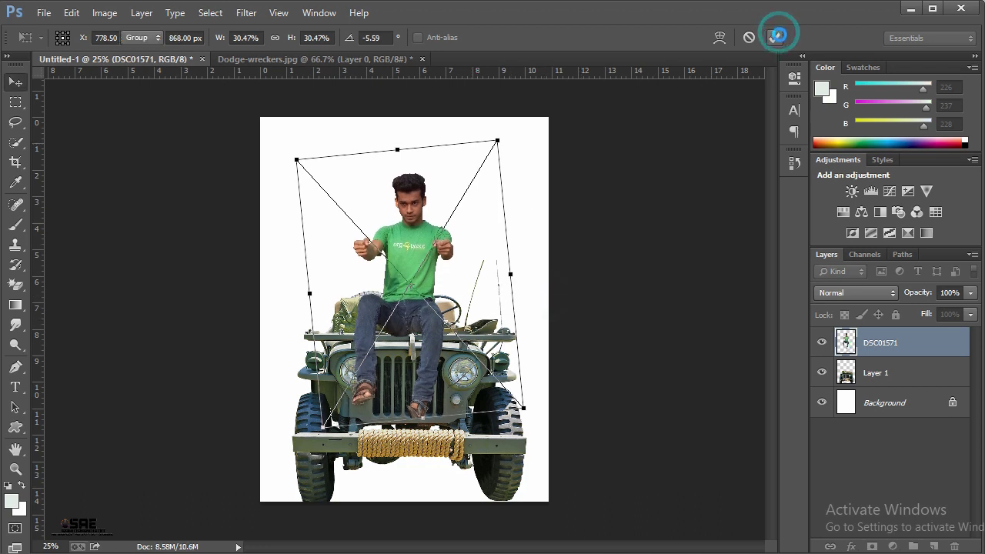
Straighten the jeep's tilt and lower it slightly on Layer 1.
left_click(876, 374)
key("ctrl+t")
left_click_drag(576, 330, 569, 334)
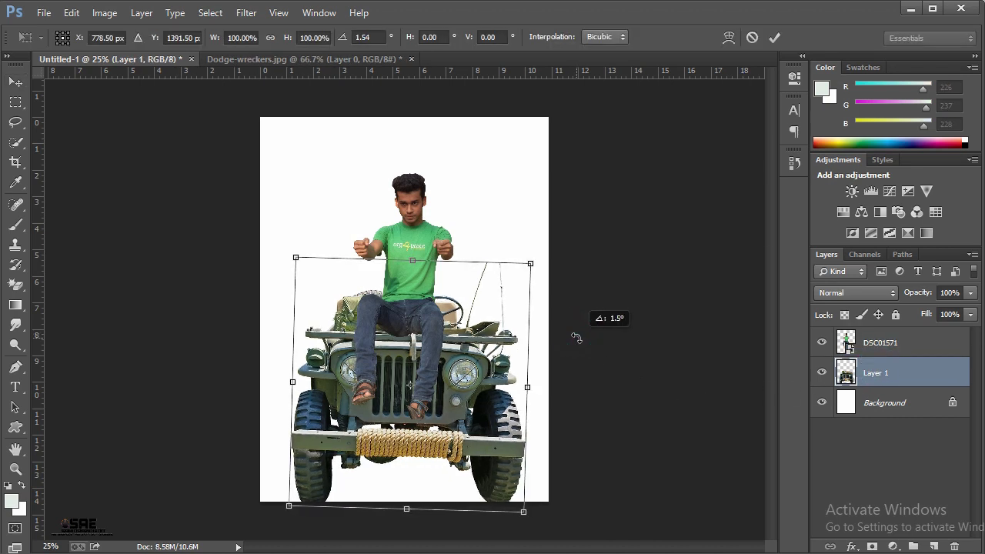
left_click_drag(417, 403, 417, 410)
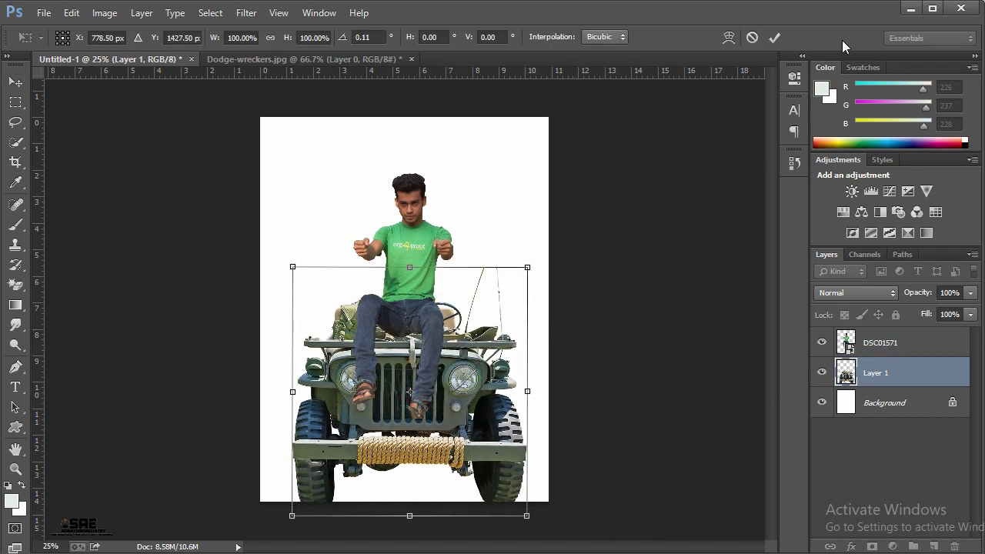
left_click(774, 39)
key("alt+bracketright")
Lower the man slightly on the hood and rotate him to about -6 degrees.
left_click_drag(421, 274, 416, 278)
key("ctrl+t")
left_click_drag(528, 286, 524, 269)
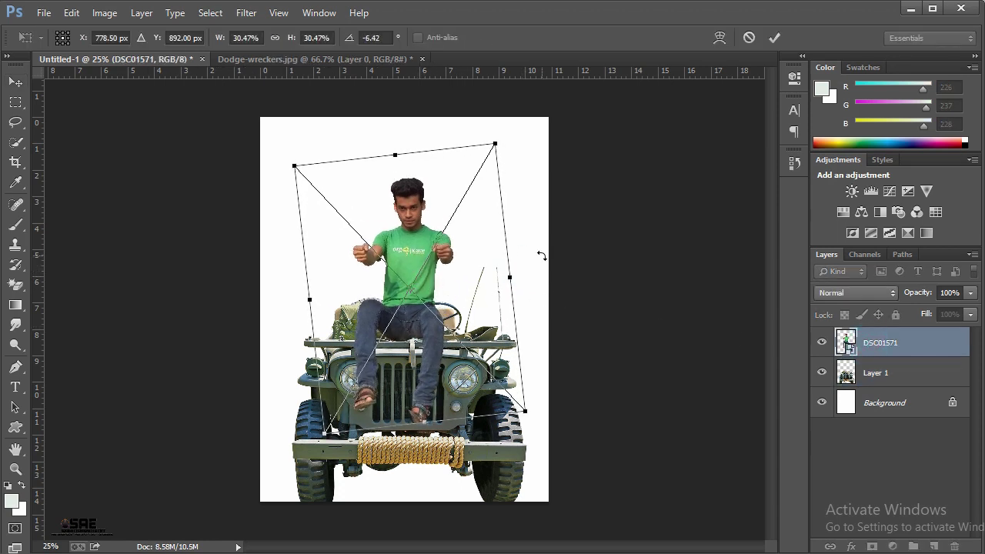
left_click(774, 39)
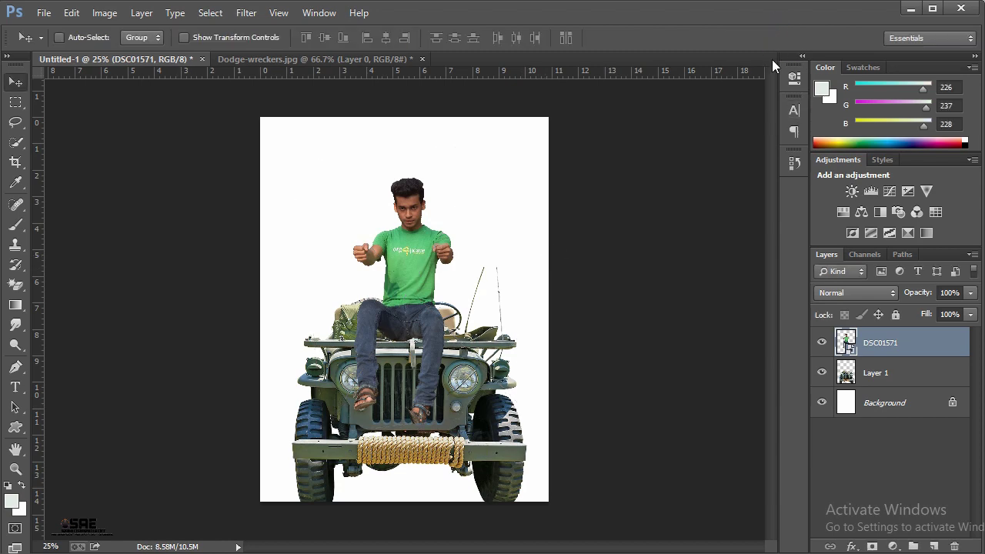
right_click(878, 355)
left_click(727, 228)
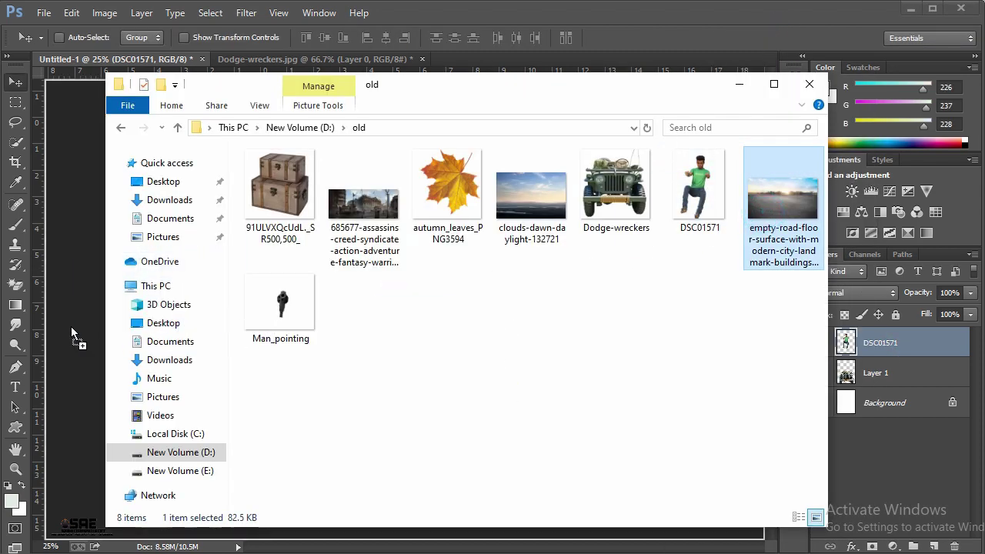
Place the empty-road image at the bottom, beneath the jeep layer, then drop in the vintage street image.
left_click_drag(782, 200, 70, 327)
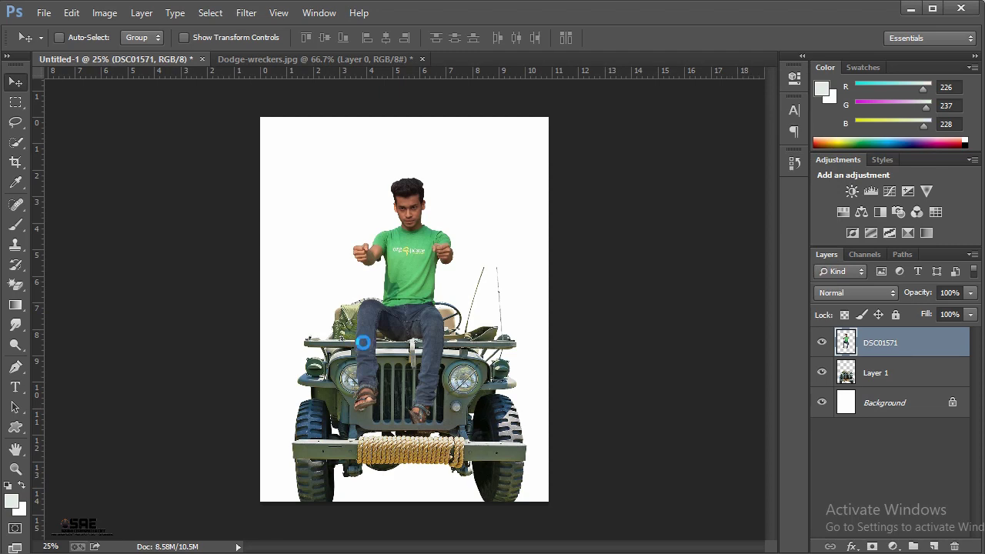
left_click_drag(486, 361, 480, 446)
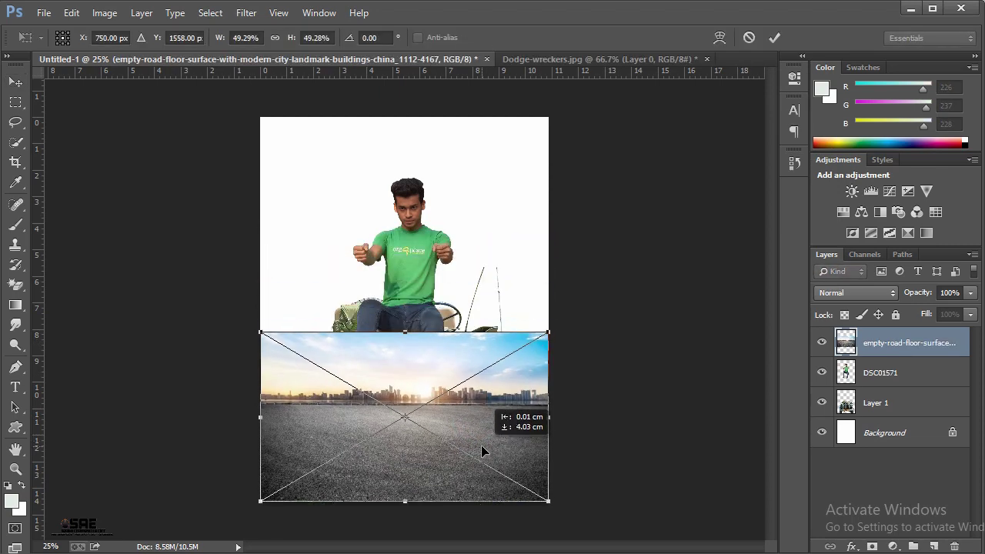
left_click(774, 38)
left_click_drag(880, 351, 886, 409)
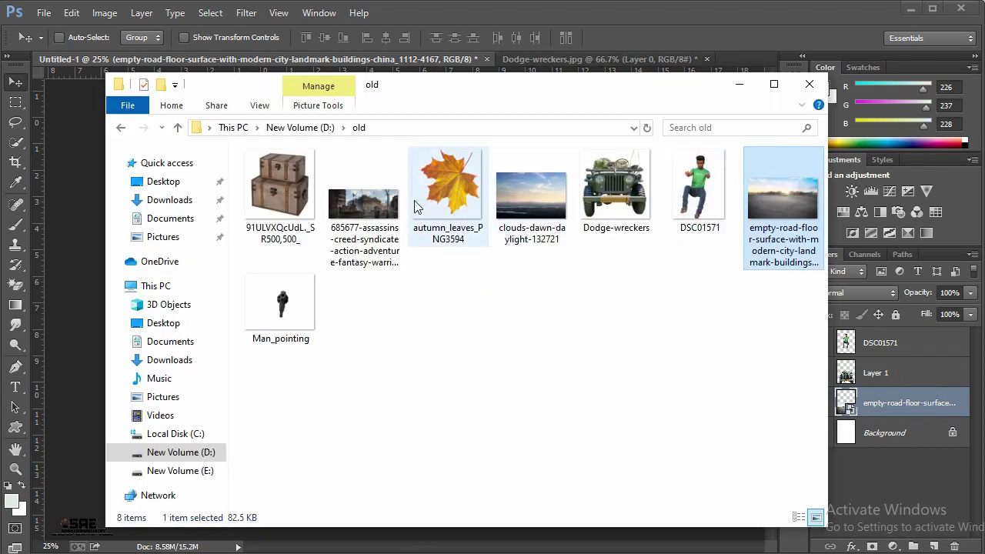
mouse_move(385, 201)
left_mouse_down()
mouse_move(148, 263)
mouse_move(233, 343)
left_mouse_up()
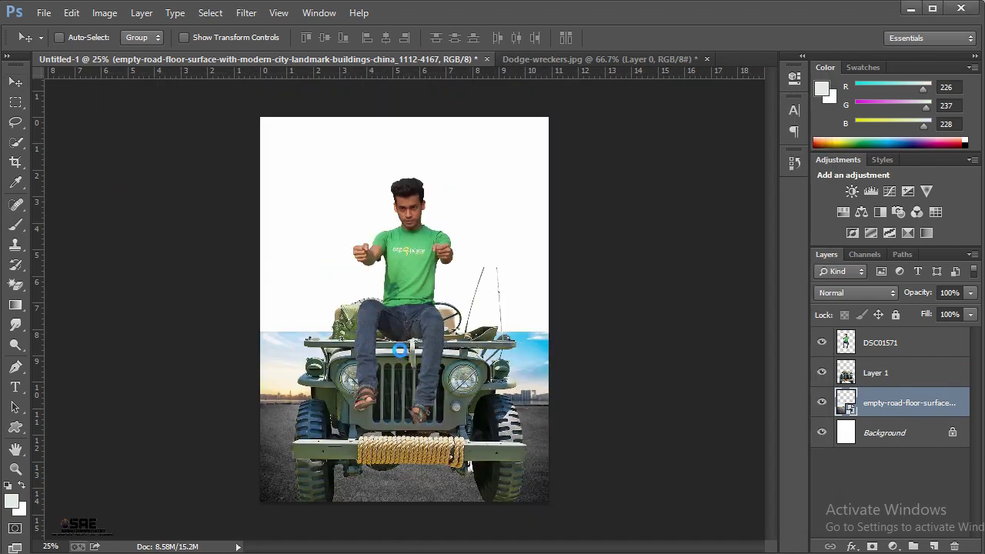
left_click_drag(425, 341, 428, 366)
Enlarge the vintage street image, shift it left, and move its layer below the road.
left_click_drag(543, 286, 616, 227)
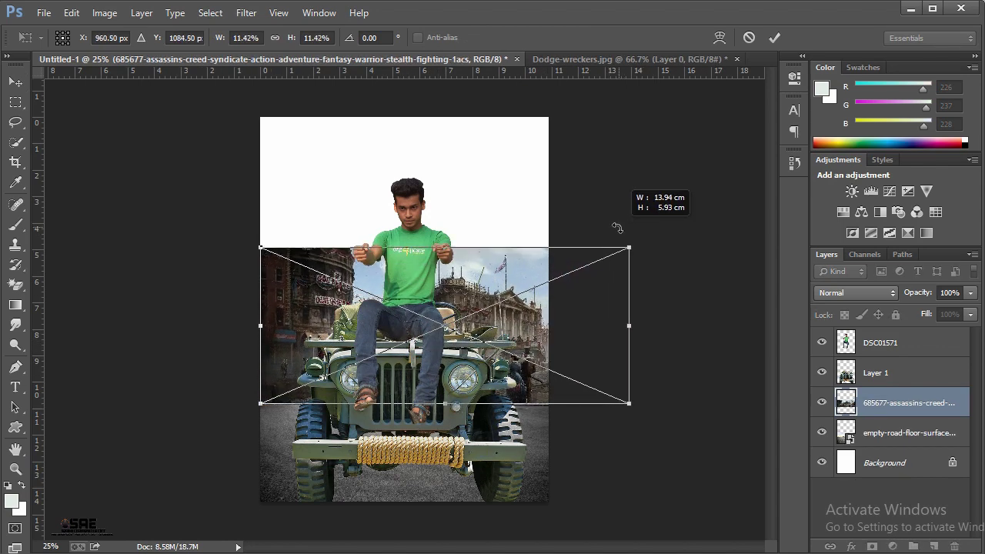
left_click_drag(580, 299, 558, 295)
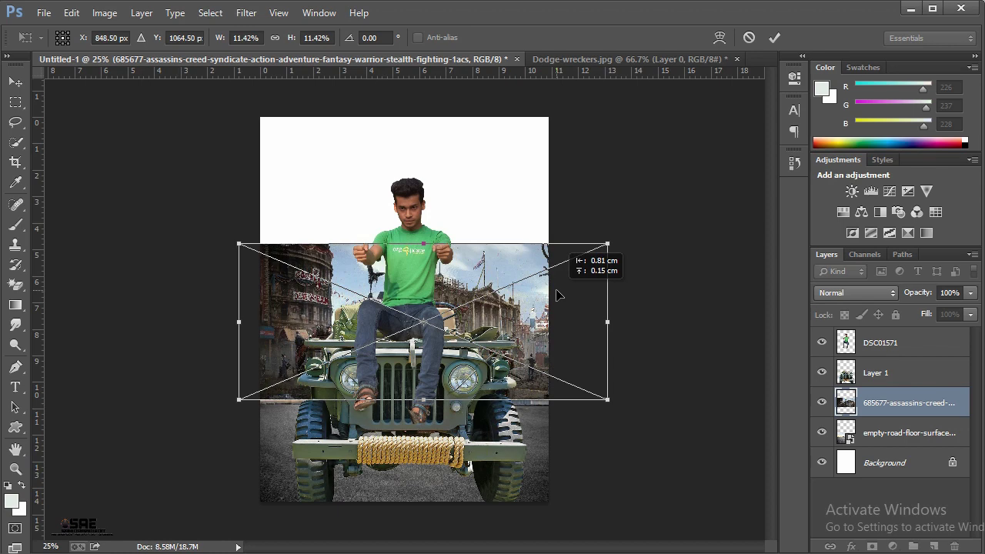
left_click(773, 37)
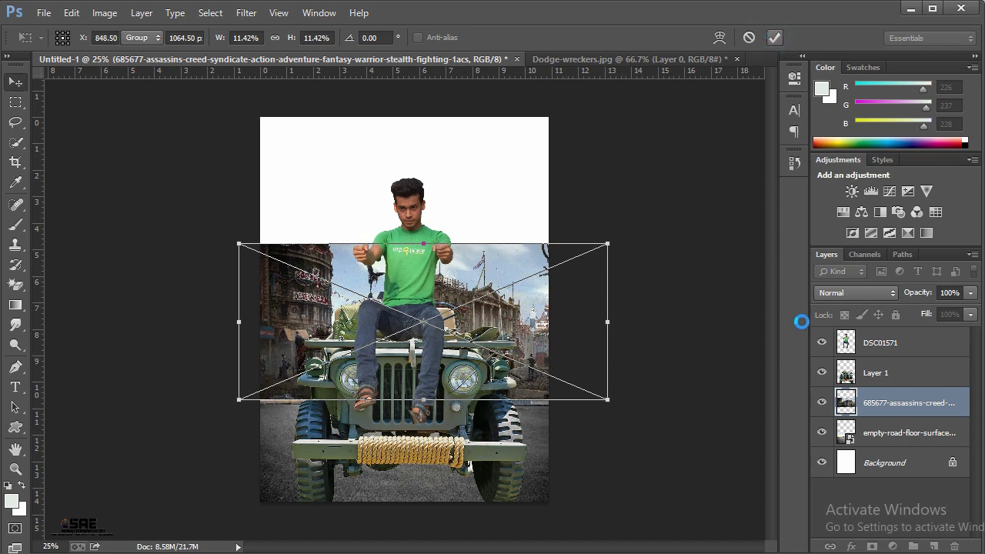
left_click_drag(891, 433, 892, 440)
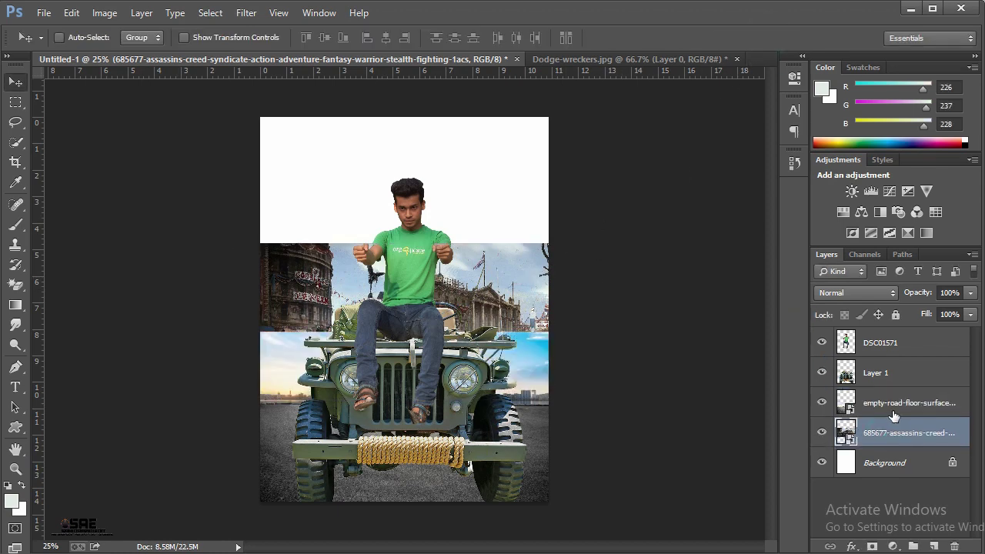
Rasterize the road and street layers and add a layer mask to the road.
left_click(885, 402, "shift")
right_click(869, 396)
left_click(750, 229)
left_click(886, 407)
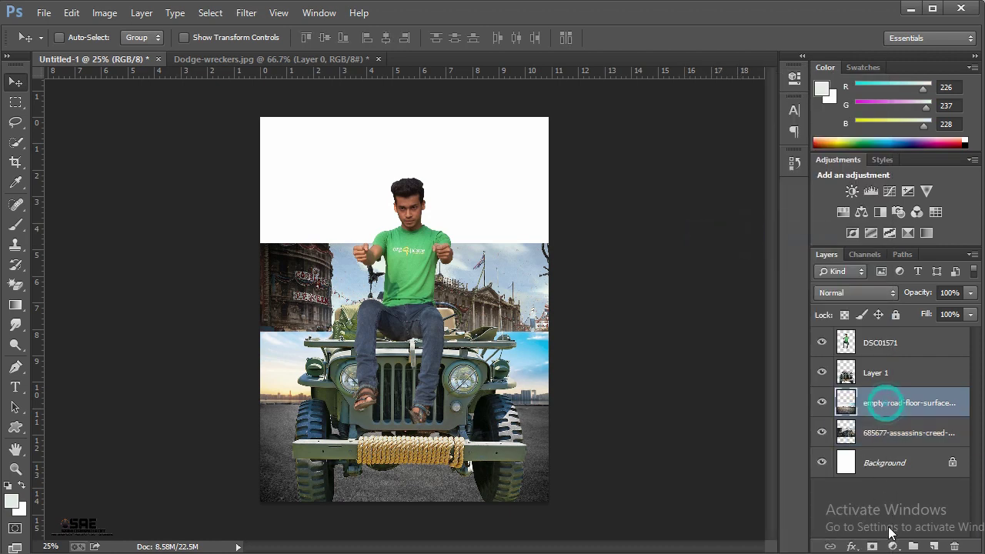
left_click(874, 546)
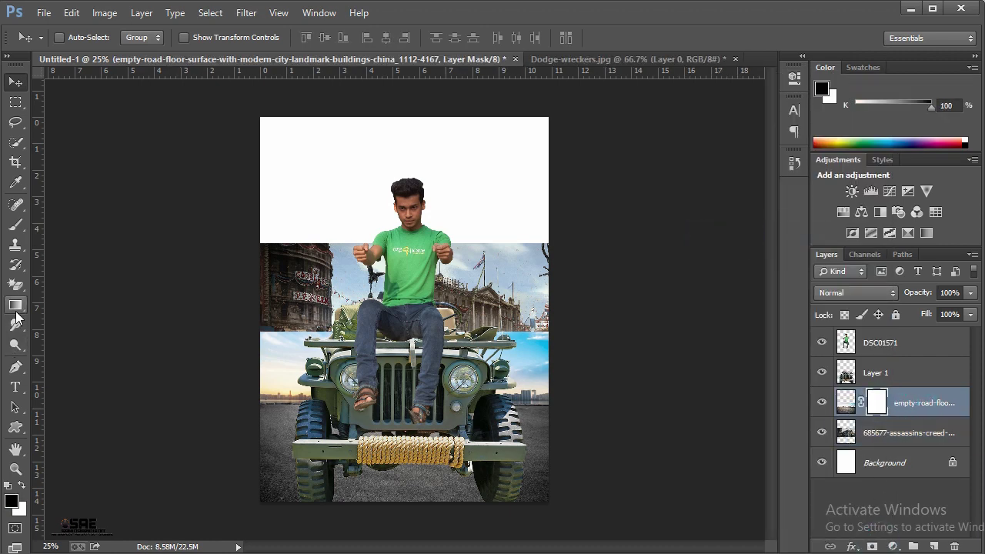
Gradient-fade the road's top into the city and nudge the city image down.
left_click(16, 304)
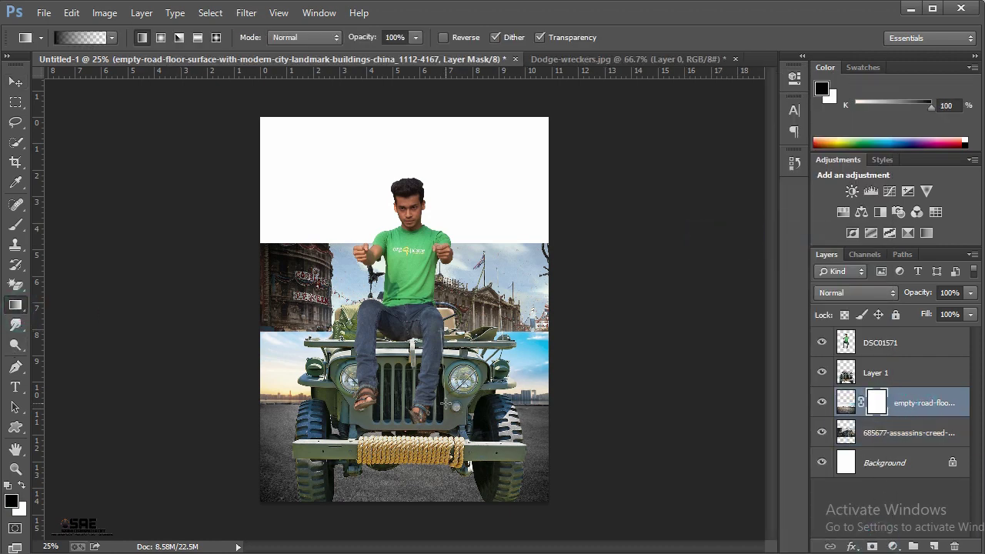
left_click_drag(441, 339, 444, 404)
left_click_drag(440, 362, 441, 407)
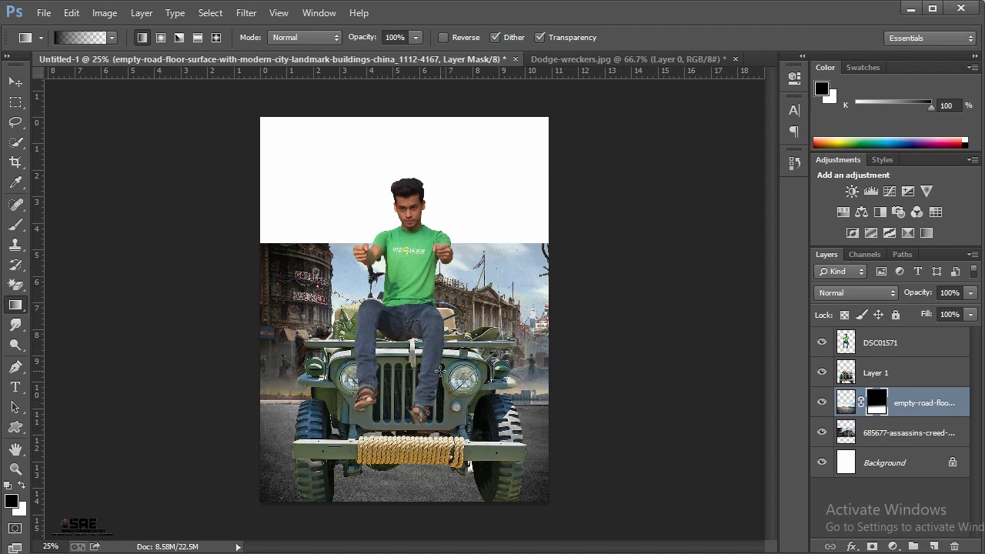
left_click_drag(440, 367, 442, 412)
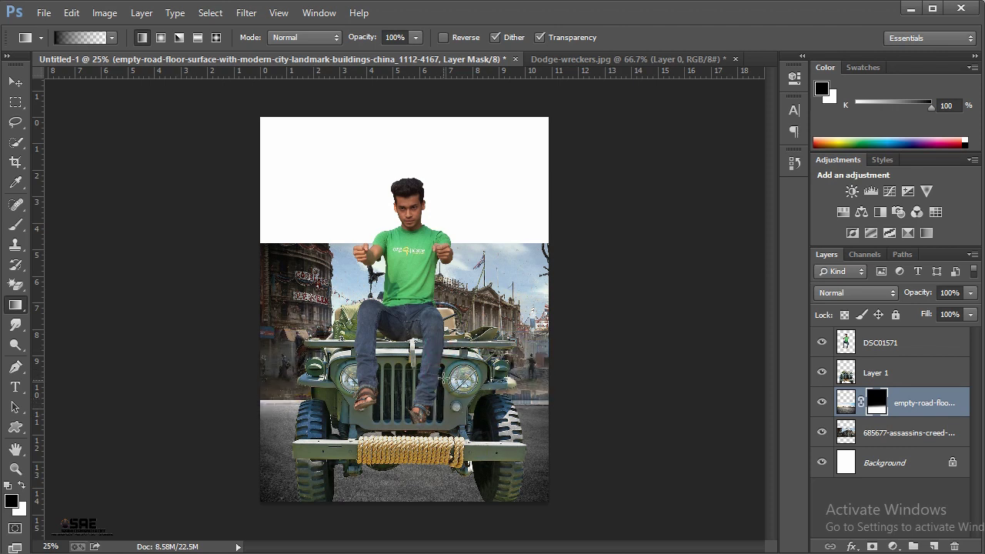
left_click_drag(442, 367, 443, 394)
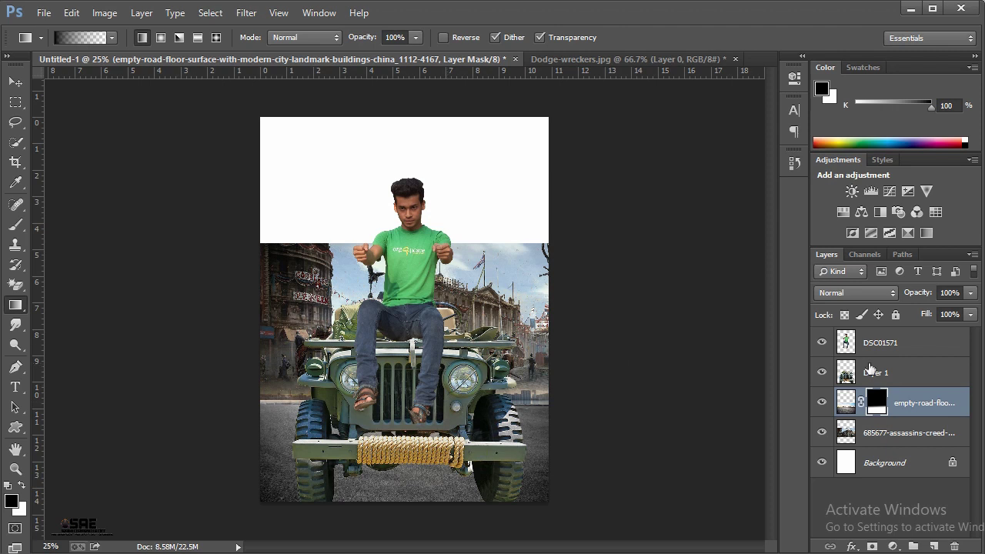
left_click(885, 433)
left_click(15, 81)
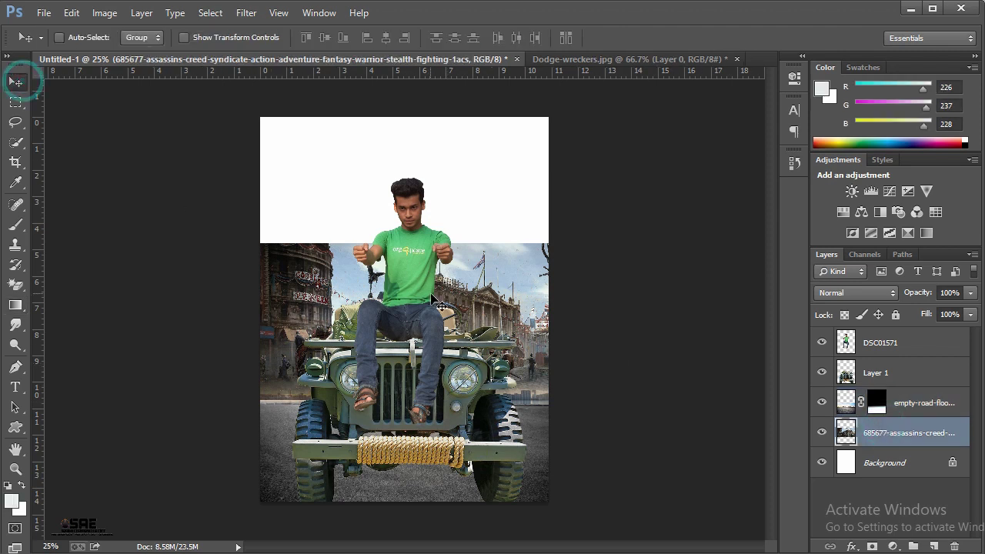
left_click_drag(433, 300, 433, 310)
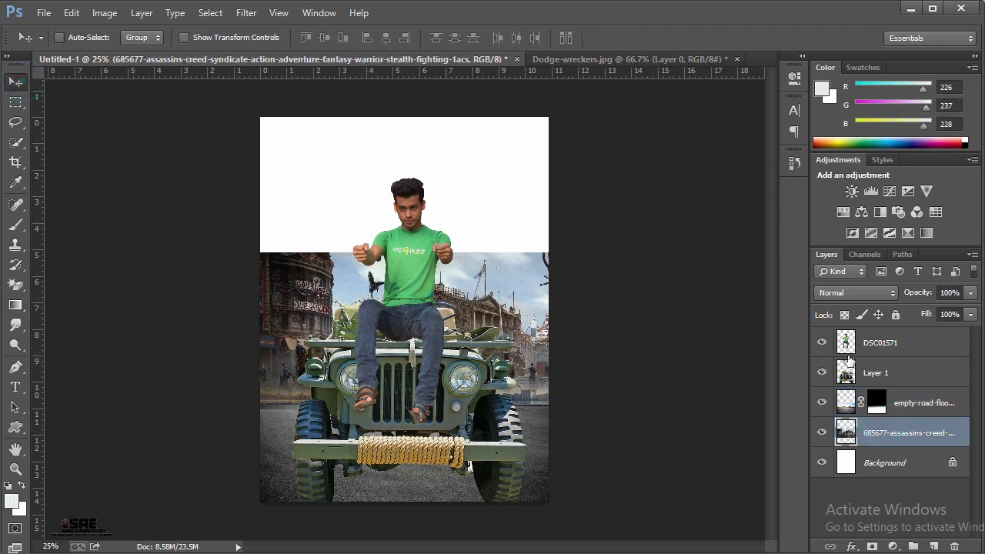
Enlarge the road photo slightly and pick a black-to-white gradient for its mask.
left_click(906, 407)
key("ctrl+t")
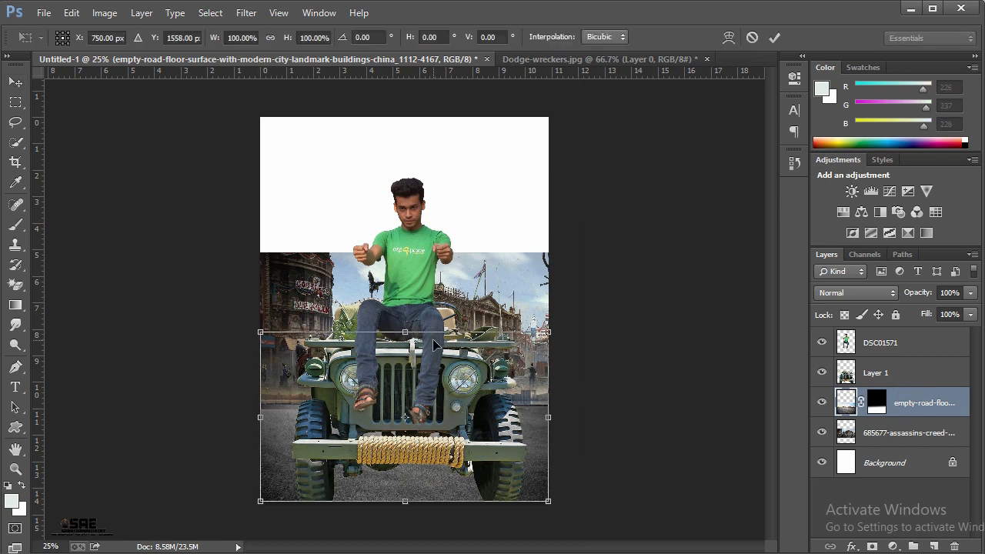
left_click_drag(550, 329, 570, 308)
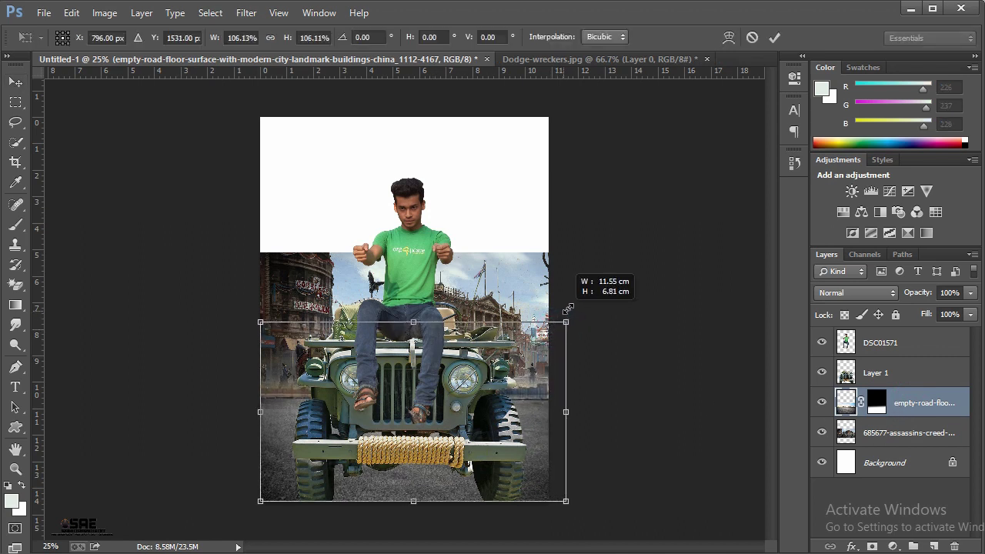
left_click(774, 37)
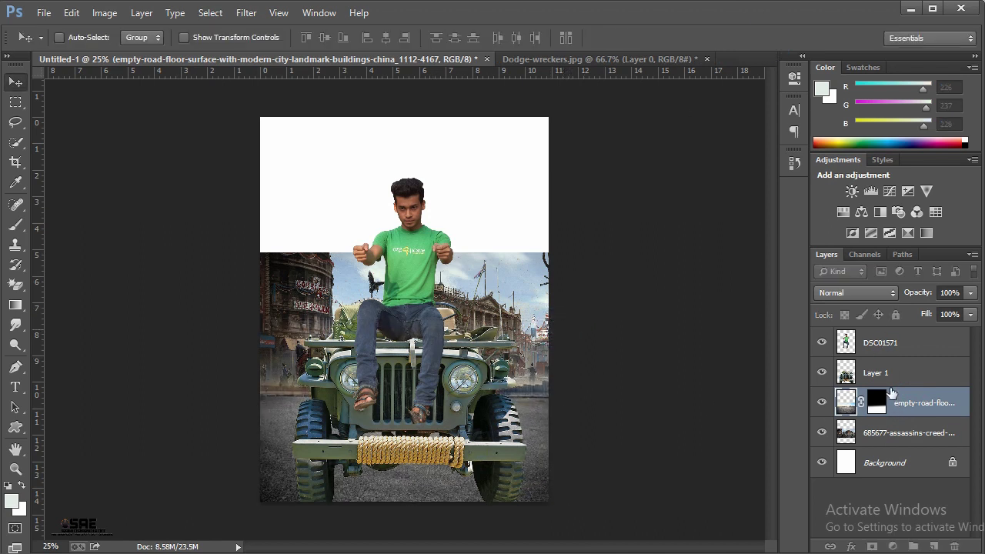
left_click(877, 403)
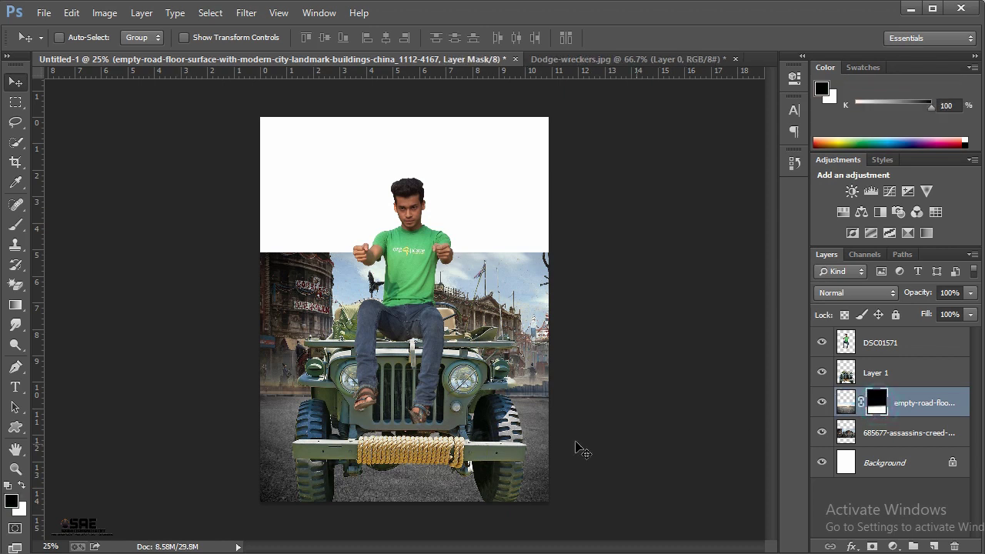
left_click(16, 305)
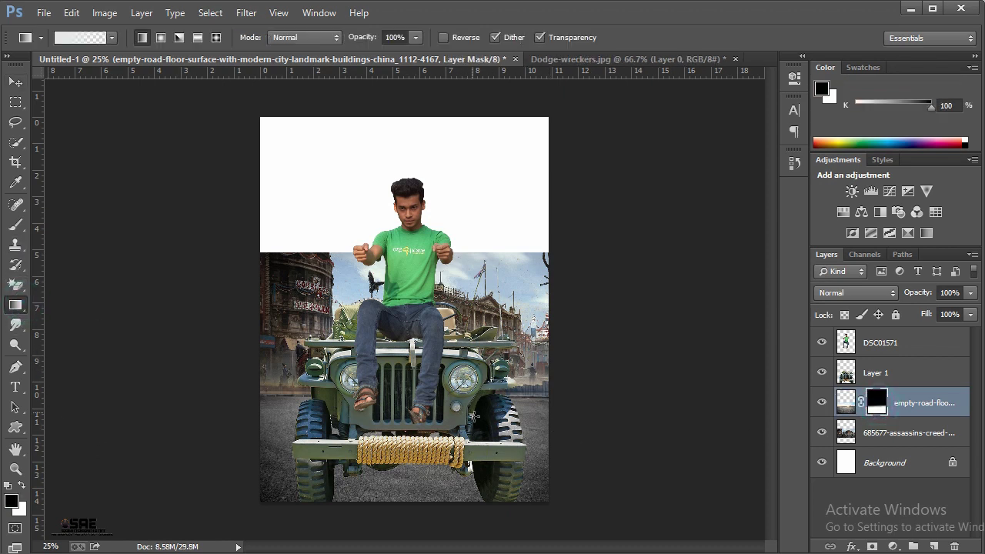
left_click(21, 484)
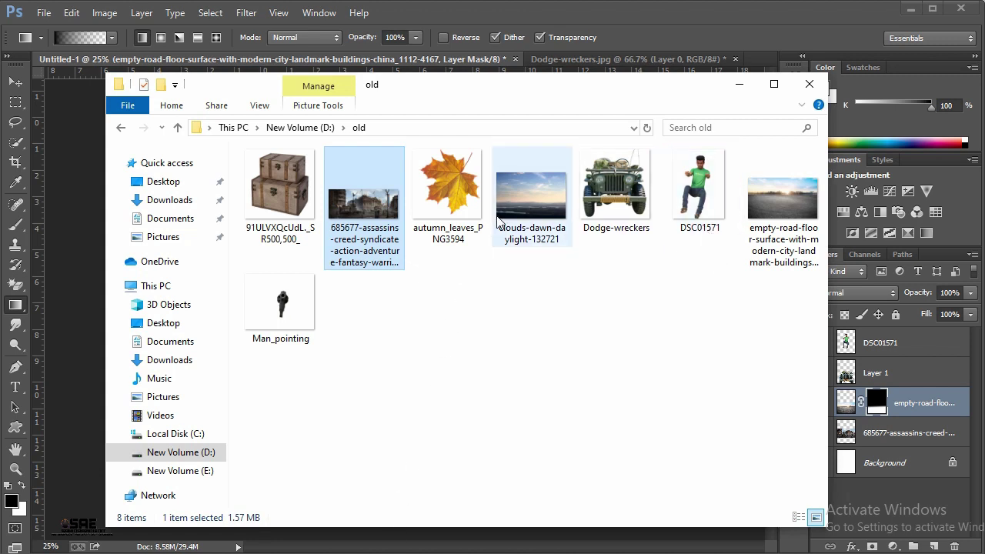
Place the cloudy dawn sky photo, scaled to fill up to the poster's top edge.
left_click_drag(540, 197, 72, 192)
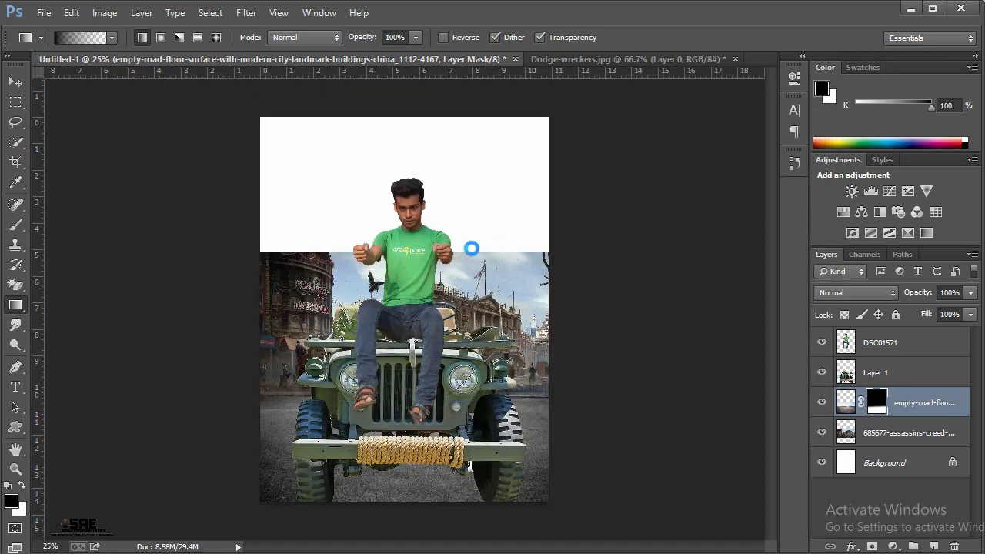
mouse_move(473, 267)
left_mouse_down()
mouse_move(474, 239)
mouse_move(474, 253)
left_mouse_up()
left_click_drag(548, 199, 586, 172)
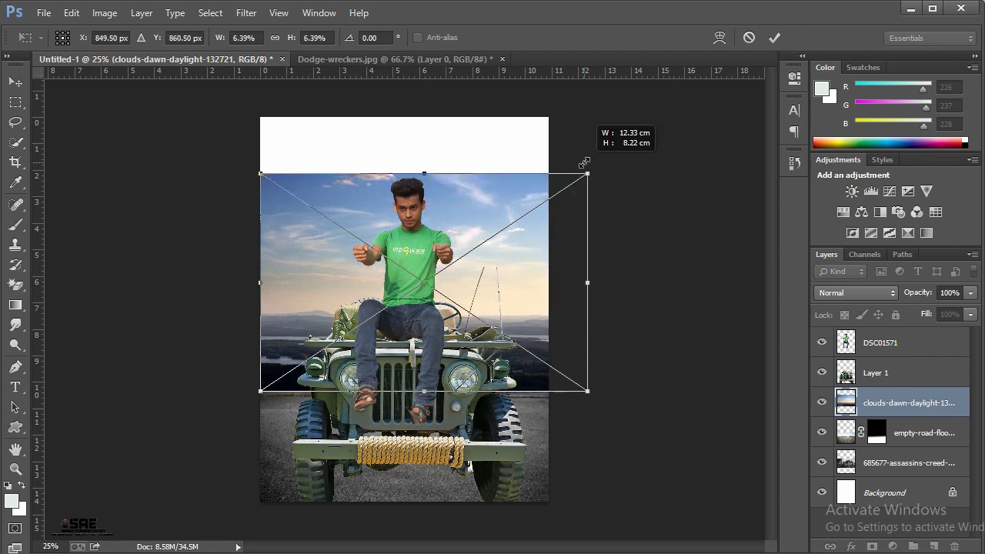
left_click_drag(476, 209, 459, 190)
left_click_drag(409, 153, 418, 117)
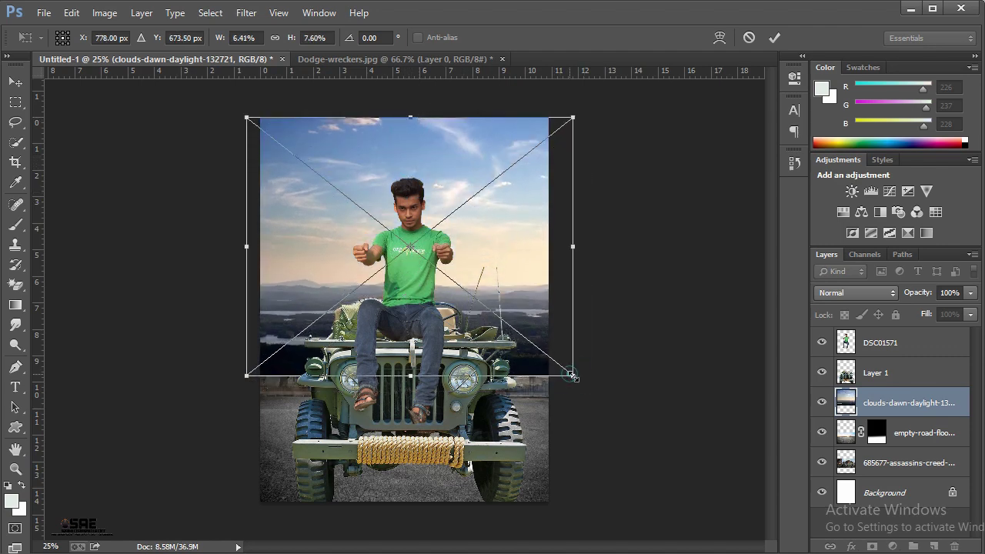
left_click_drag(572, 375, 587, 386)
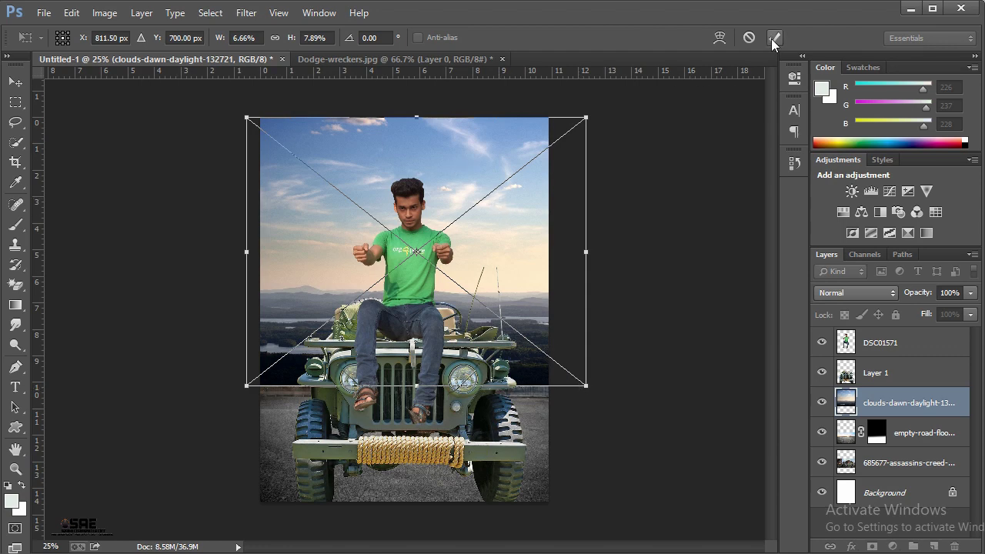
left_click(774, 39)
Rasterize the sky layer and move it below the road and city street layers.
left_click_drag(881, 406, 892, 450)
right_click(892, 450)
left_click(736, 230)
left_click_drag(889, 443, 892, 475)
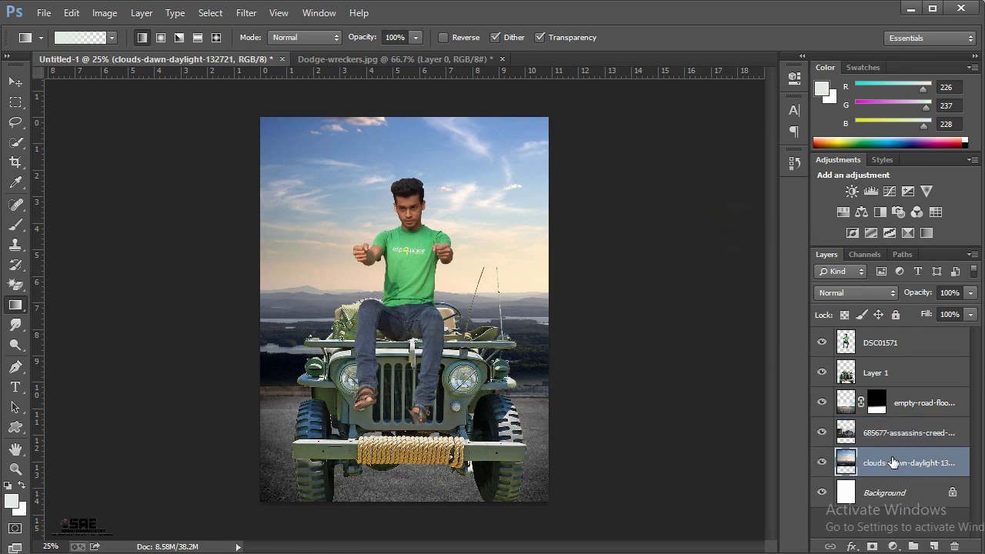
Mask the city street photo and gradient-fade its top edge into the sky.
left_click(896, 432)
left_click(871, 547)
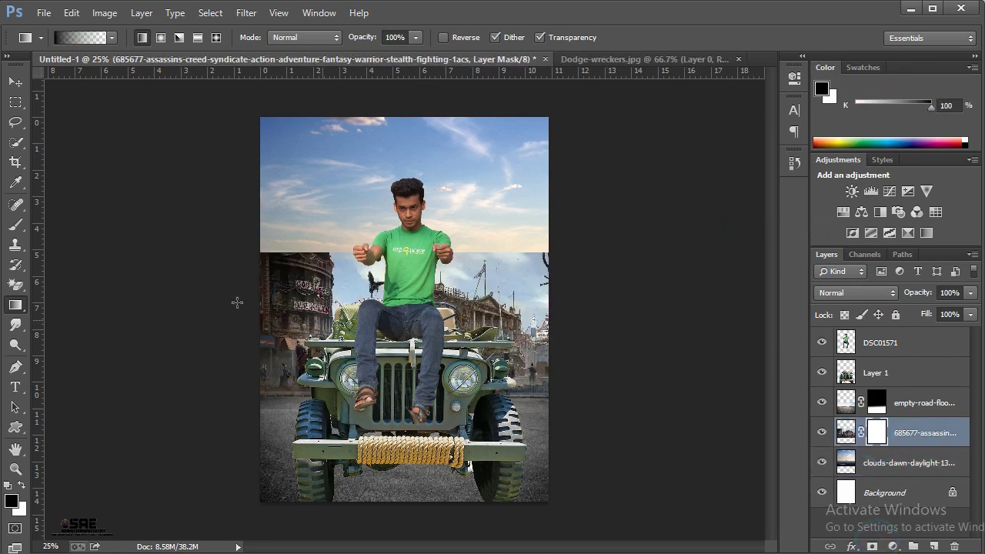
left_click_drag(443, 244, 443, 274)
left_click_drag(442, 240, 440, 279)
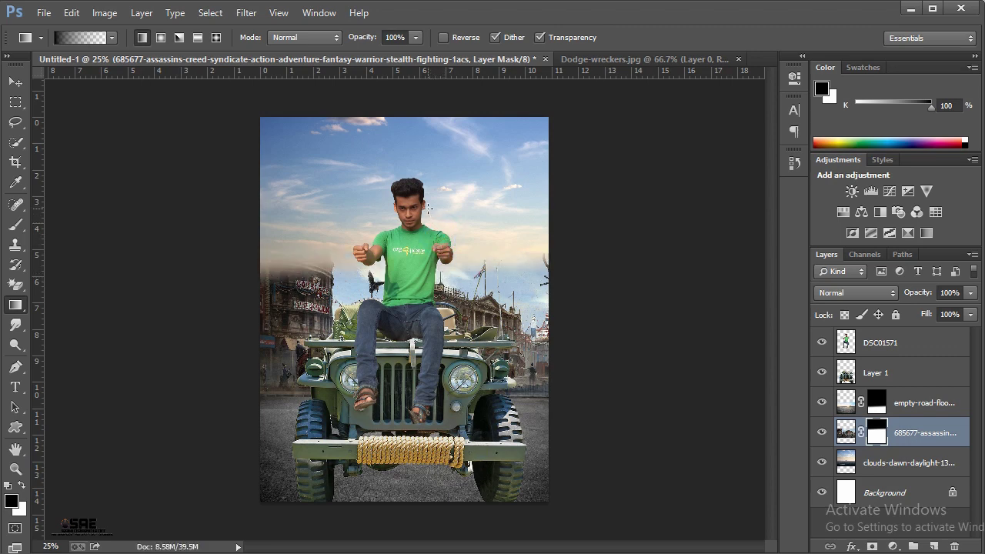
Stretch the street photo's mask upward so the fade reaches higher.
key("ctrl+t")
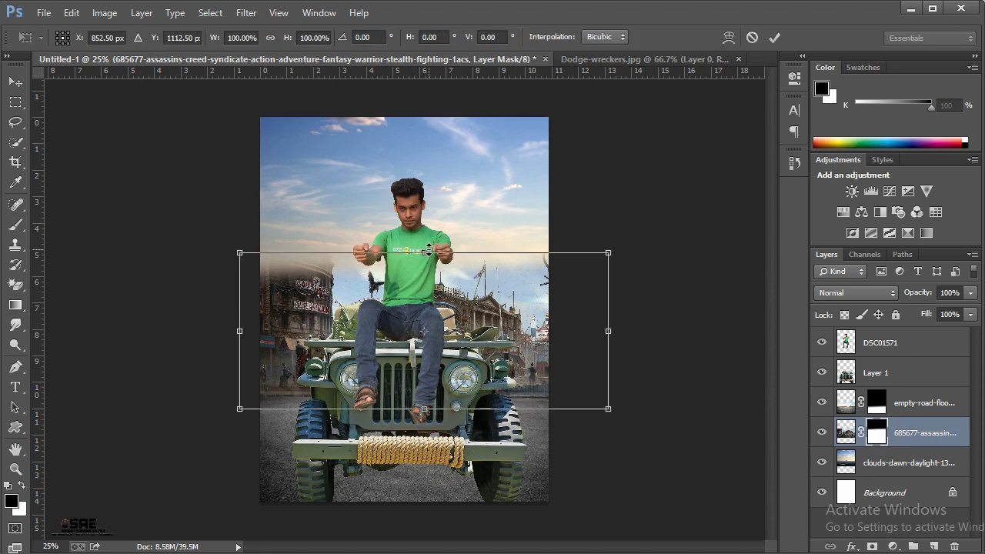
left_click_drag(444, 250, 440, 224)
left_click_drag(439, 222, 439, 222)
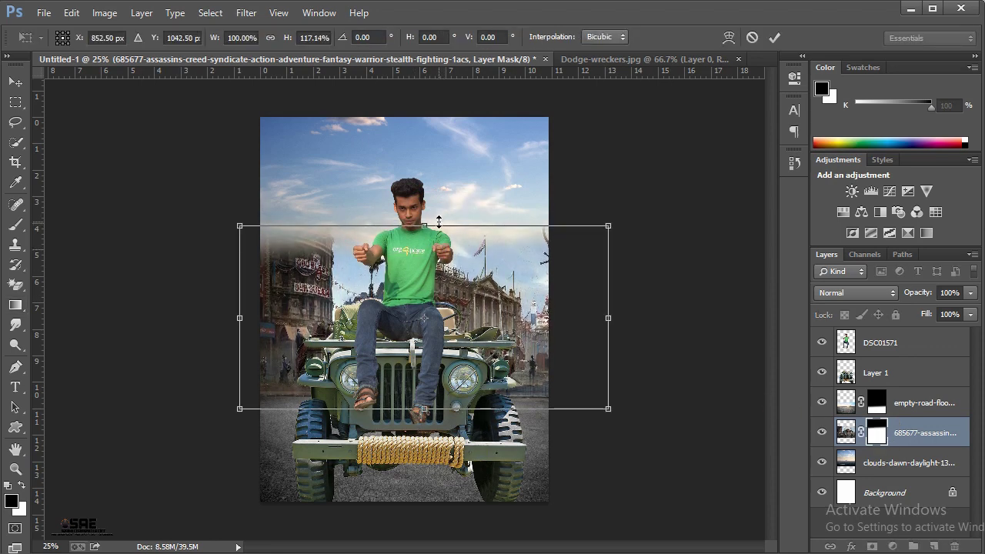
left_click(773, 37)
key("g")
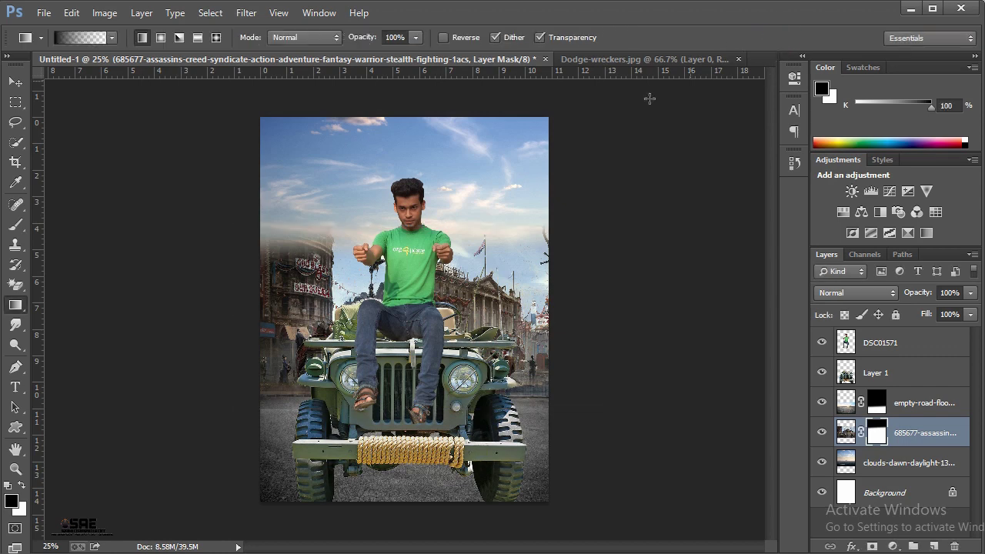
left_click(692, 58)
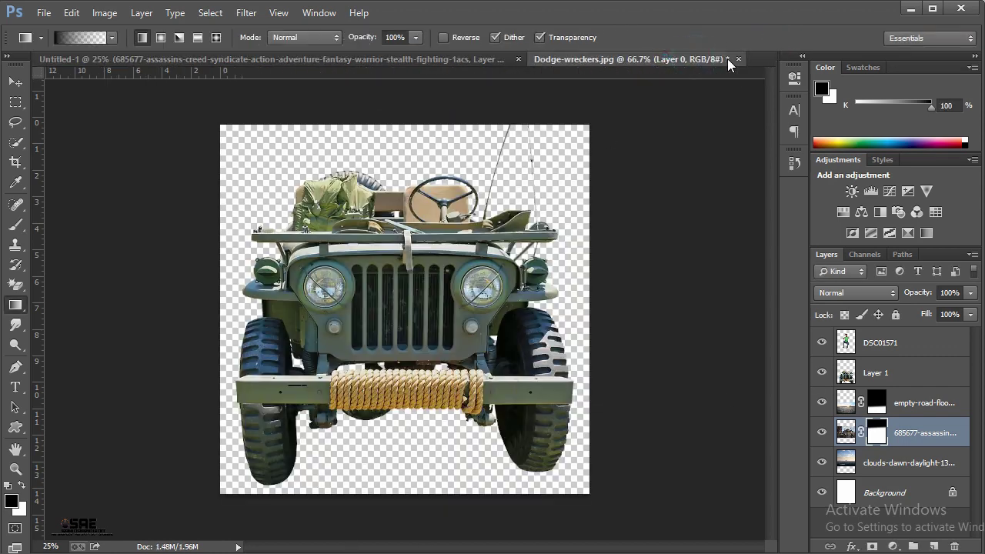
Close the Dodge-wreckers jeep document without saving and select the man's DSC01571 layer.
left_click(738, 58)
left_click(521, 232)
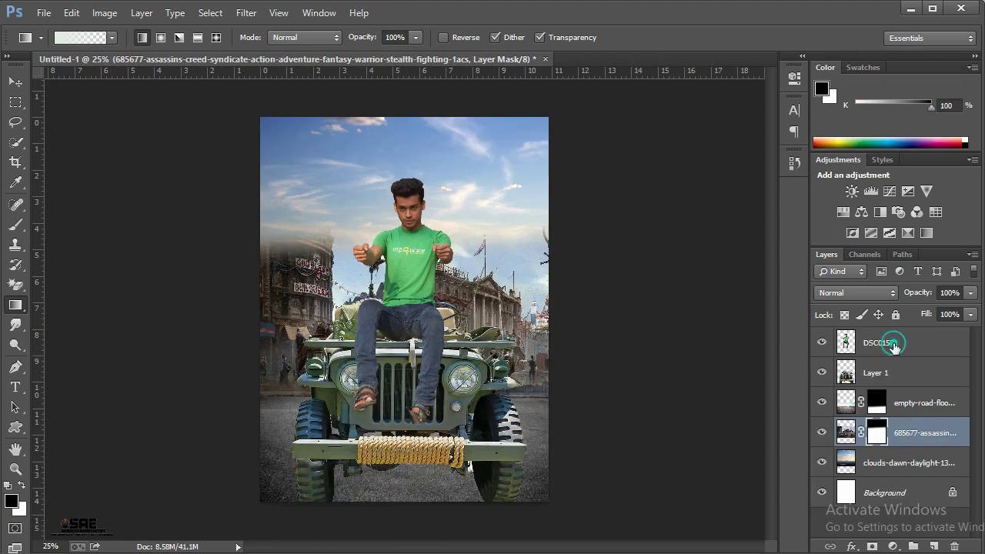
left_click(892, 345)
left_click(401, 539)
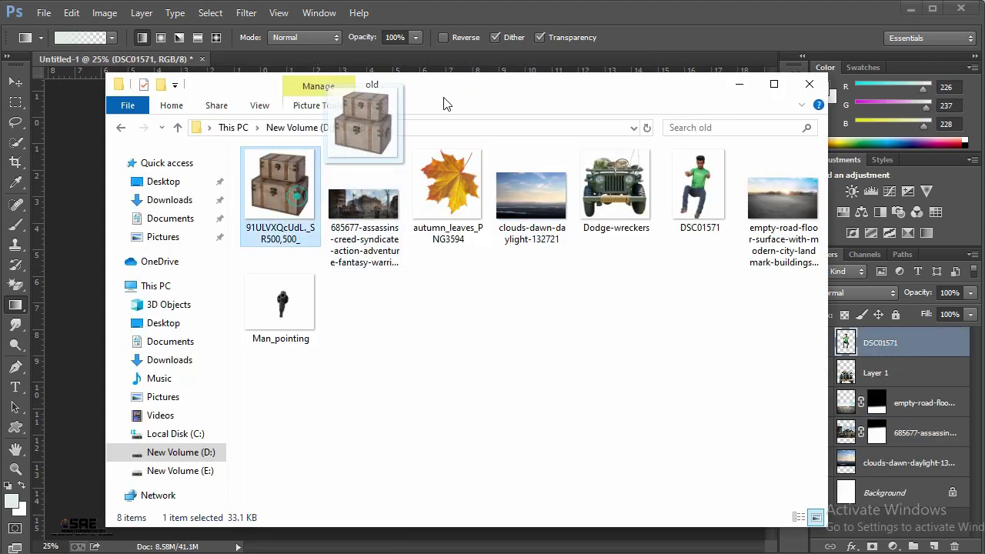
Open the wooden trunks image, erase its white background, and drag it into the poster.
left_click_drag(279, 185, 596, 19)
left_click(15, 285)
left_click(267, 202)
left_click(16, 81)
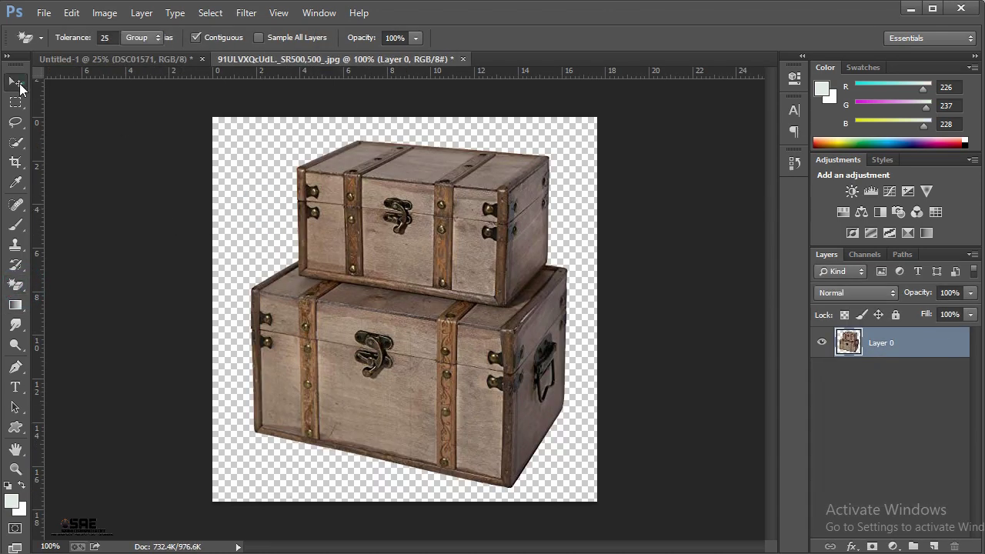
left_click_drag(372, 196, 175, 66)
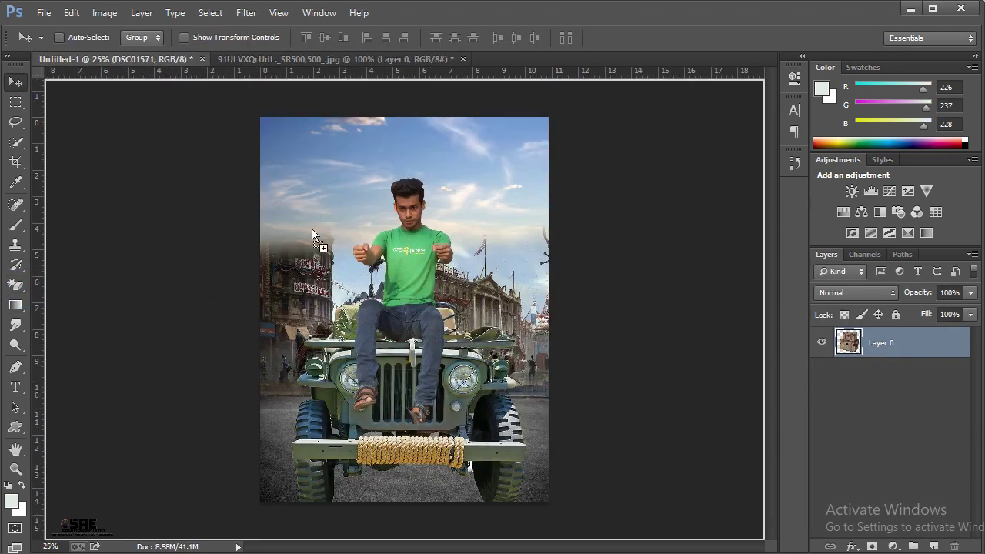
left_click_drag(176, 65, 462, 460)
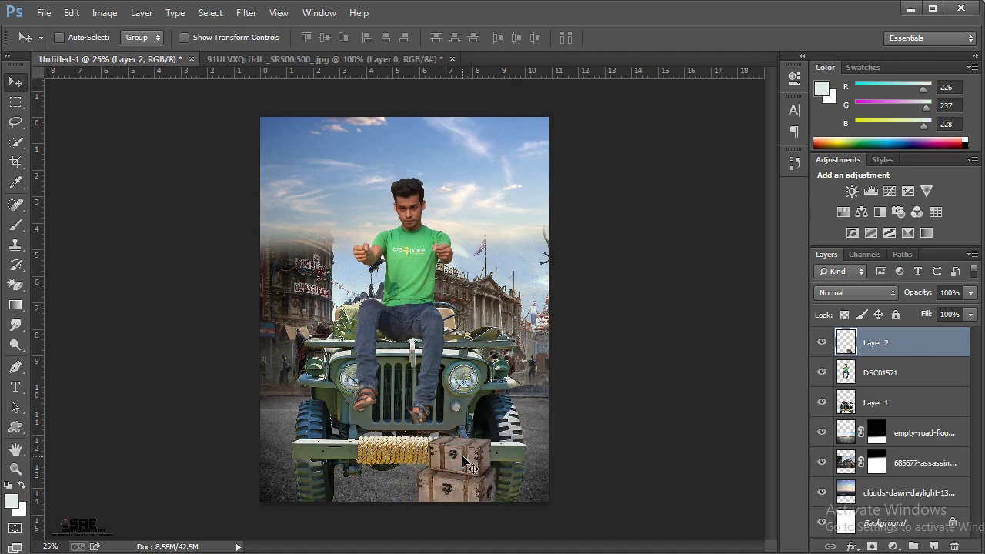
Scale and position the trunks in front of the jeep's bumper.
key("ctrl+t")
left_click_drag(416, 437, 385, 400)
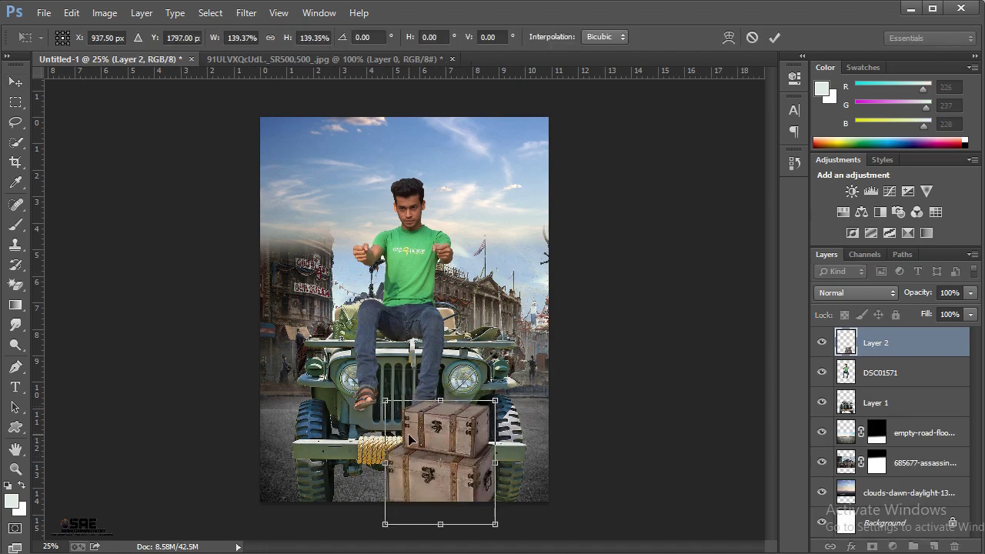
left_click_drag(405, 434, 324, 444)
left_click_drag(298, 408, 304, 418)
left_click_drag(319, 451, 319, 459)
left_click_drag(400, 424, 407, 421)
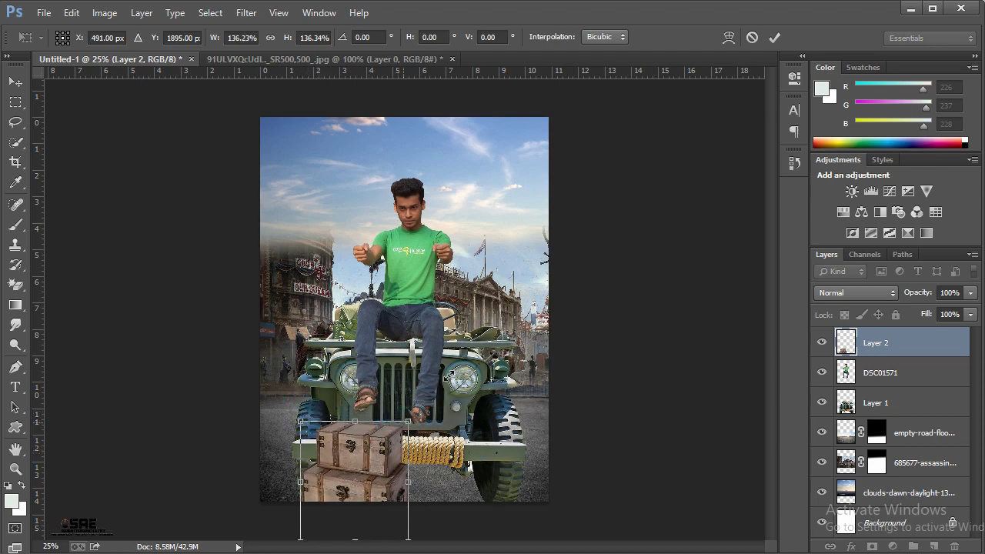
left_click(773, 37)
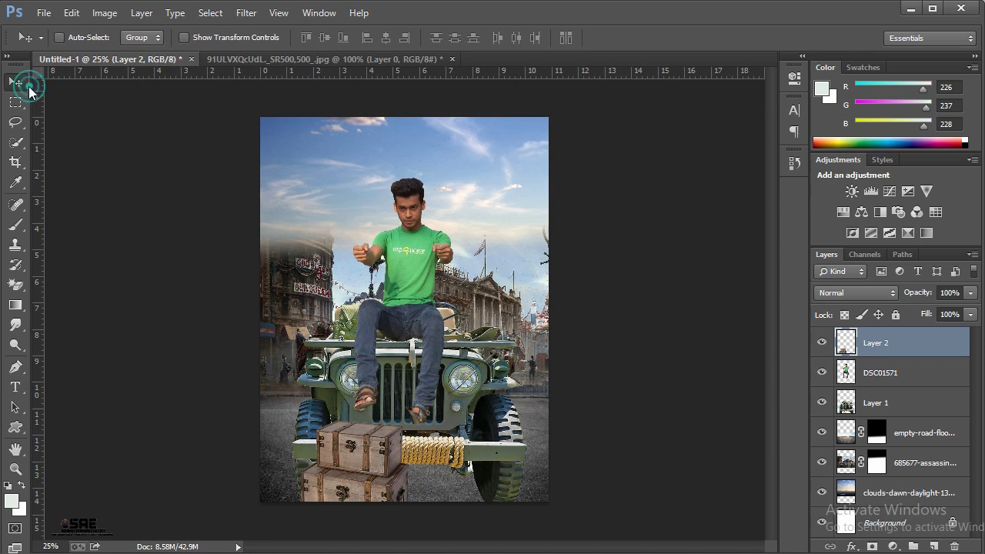
Duplicate a trunk onto the top of the stack and scale it to about half size.
left_click_drag(356, 450, 361, 355)
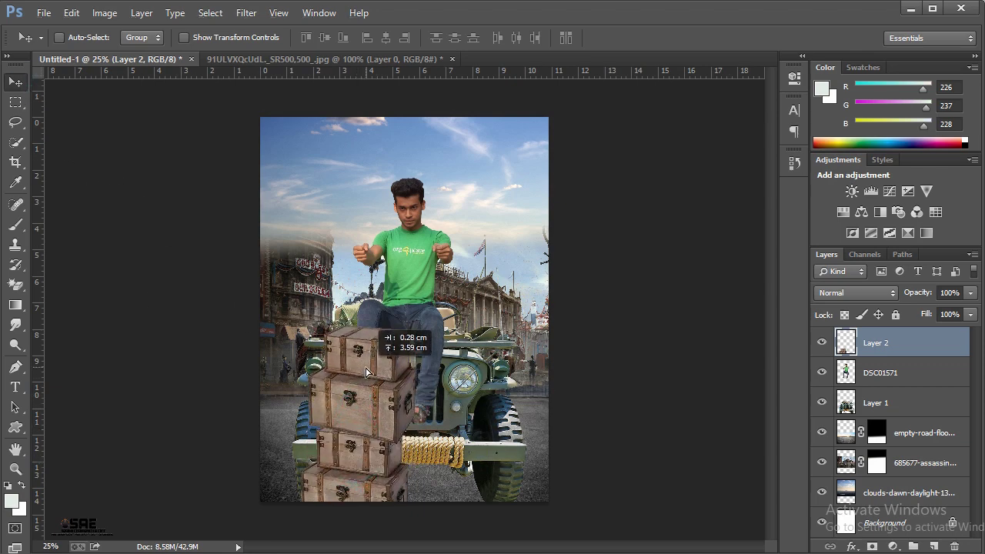
key("ctrl+t")
mouse_move(307, 326)
left_mouse_down()
mouse_move(365, 389)
mouse_move(360, 398)
left_mouse_up()
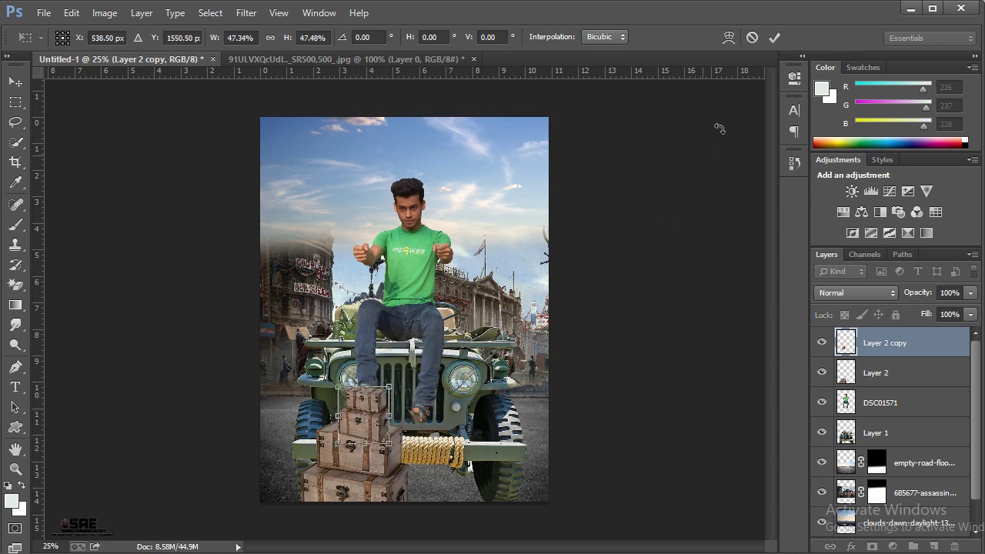
left_click_drag(387, 445, 384, 441)
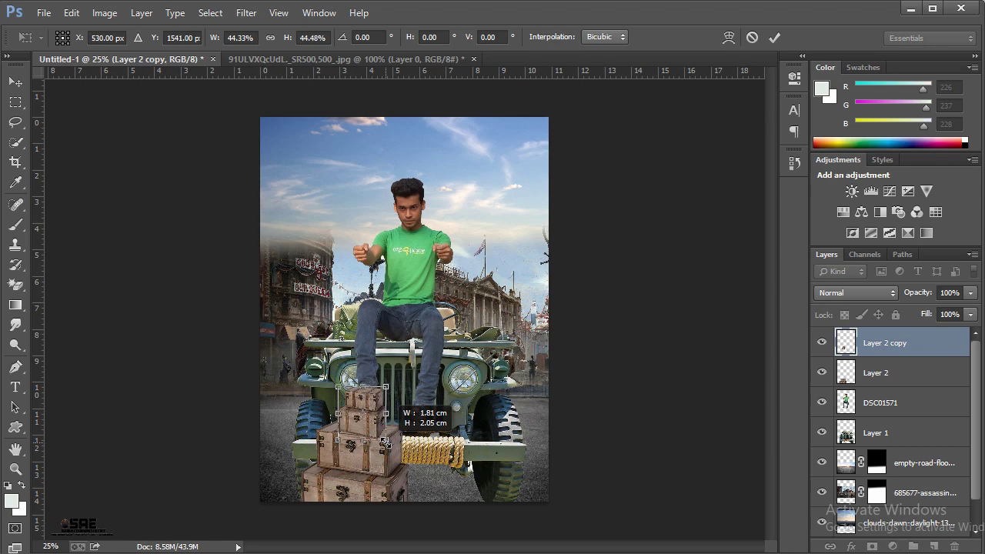
left_click(774, 38)
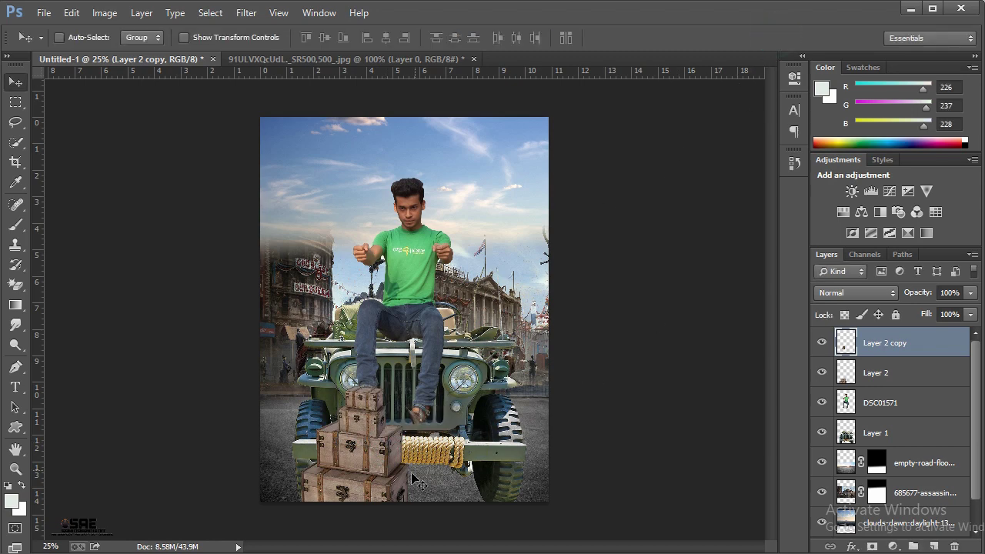
Copy another trunk to the lower right, then shift all three trunk layers right together.
left_click(912, 373)
left_click_drag(383, 477, 474, 513)
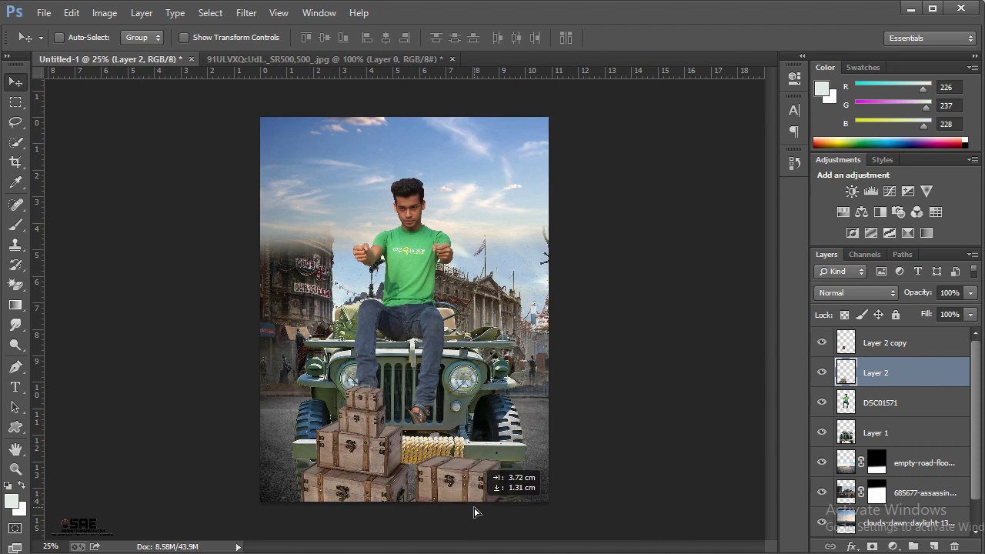
left_click_drag(475, 513, 470, 504)
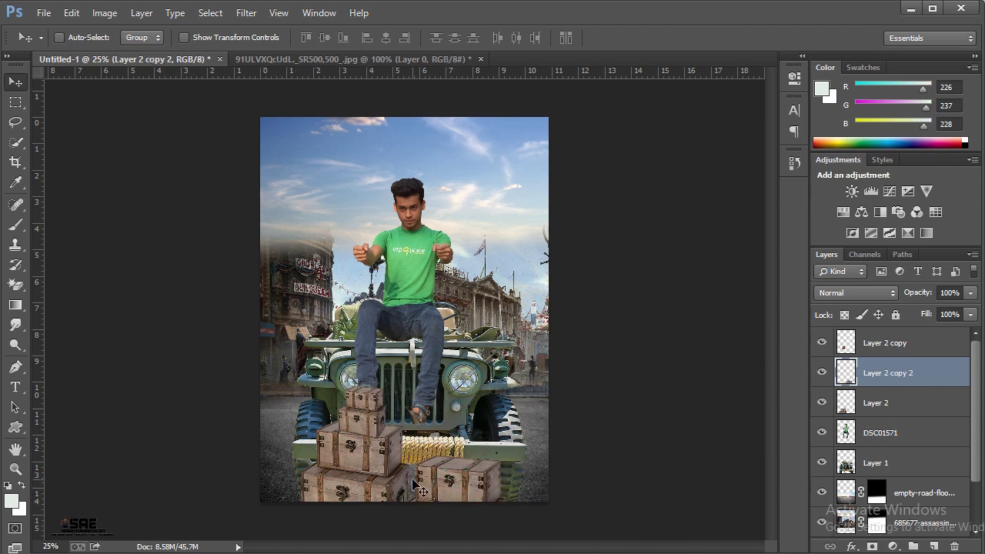
left_click(868, 400, "shift")
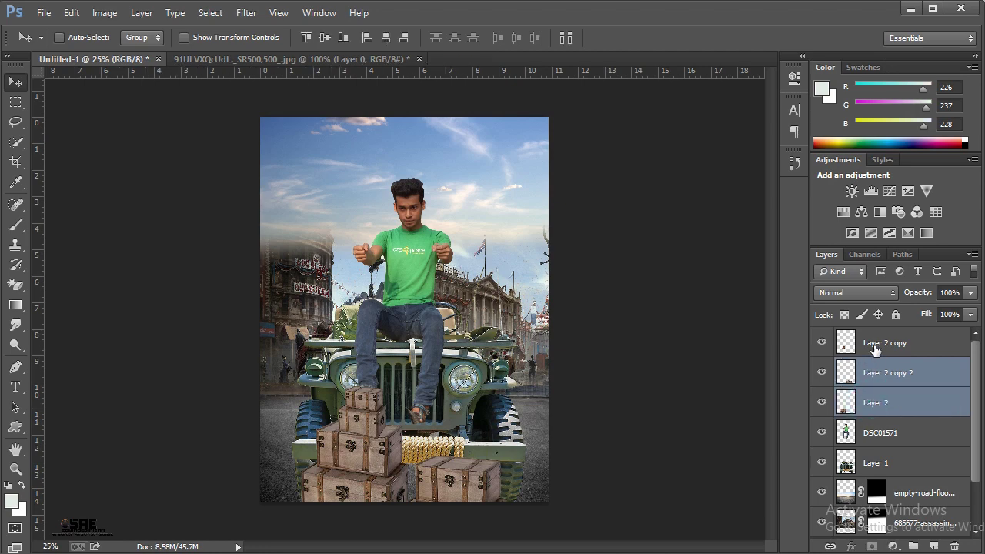
left_click(875, 350)
left_click(877, 402, "shift")
mouse_move(367, 462)
left_mouse_down()
mouse_move(419, 462)
mouse_move(408, 452)
left_mouse_up()
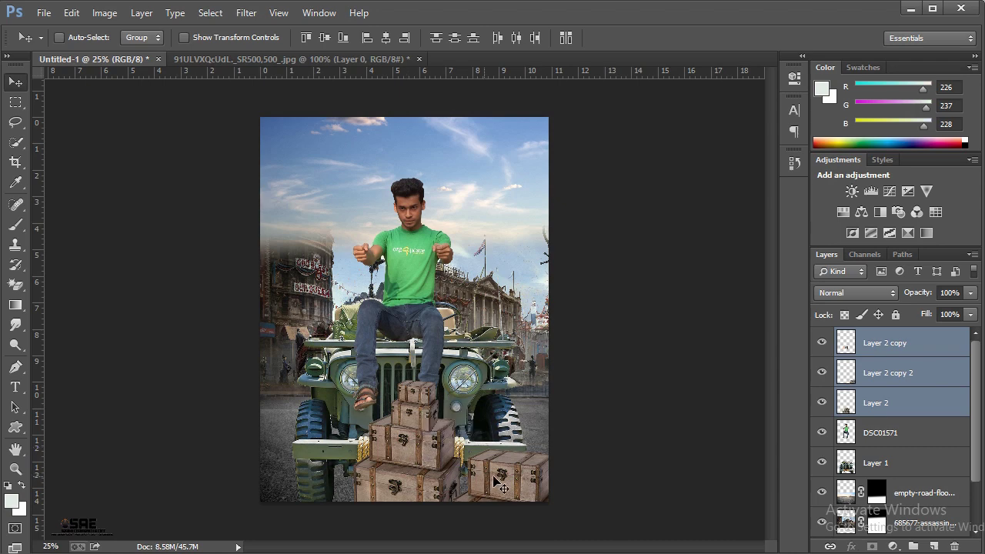
Copy a trunk from Layer 2 to the lower left of the poster.
left_click(846, 402)
left_click(824, 373)
left_click(824, 373)
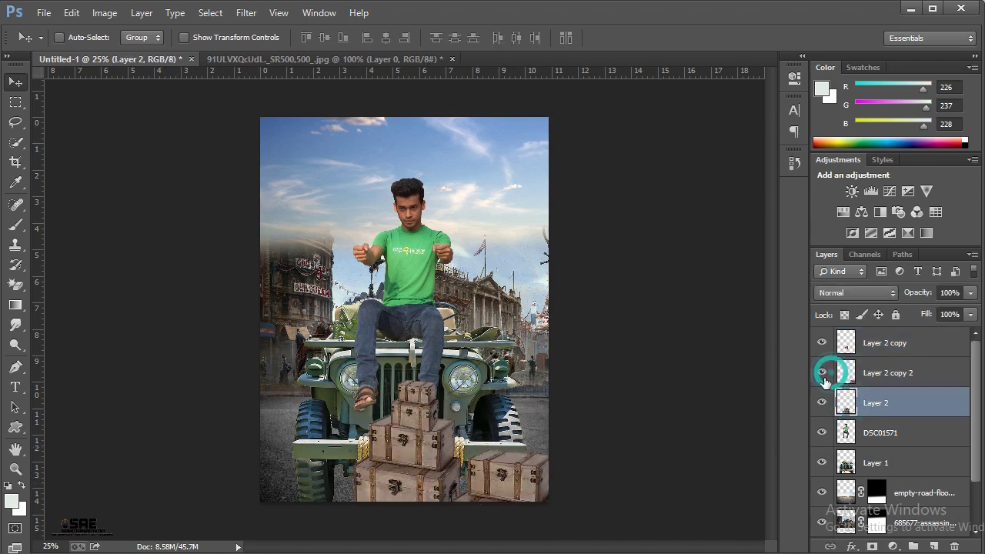
left_click_drag(508, 493, 391, 507)
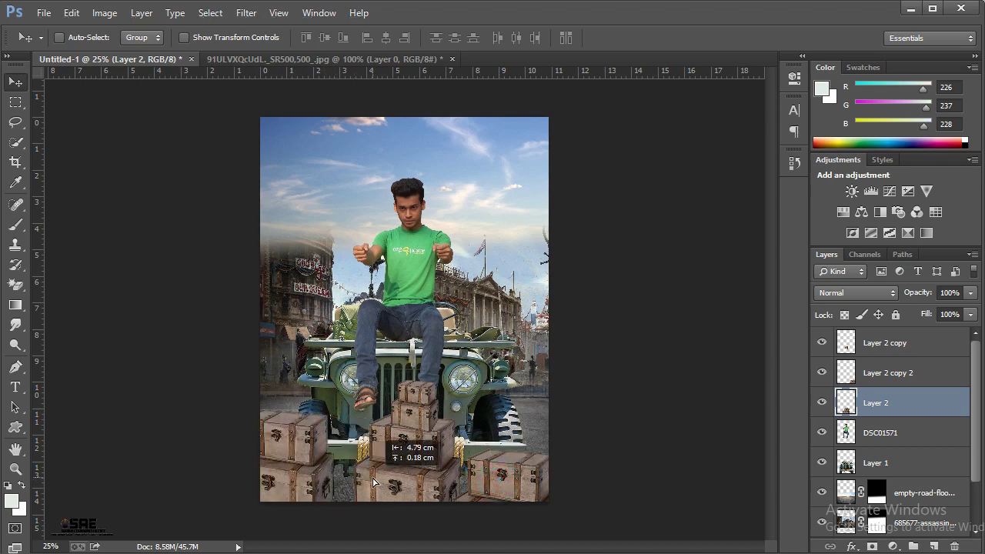
left_click_drag(391, 508, 392, 509)
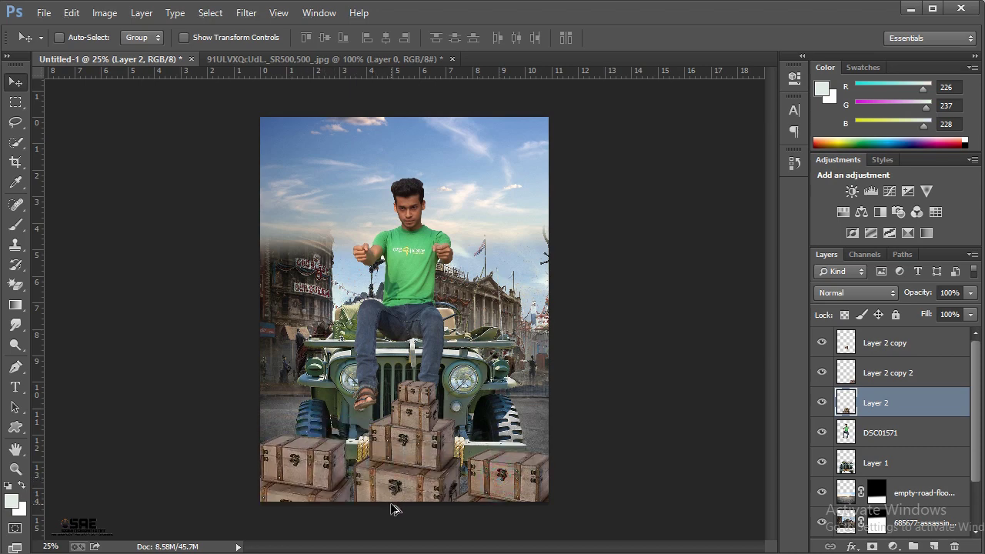
left_click(16, 468)
Make Layer 2 copy visible and merge all four trunk layers into one with Ctrl+E.
left_click(895, 432)
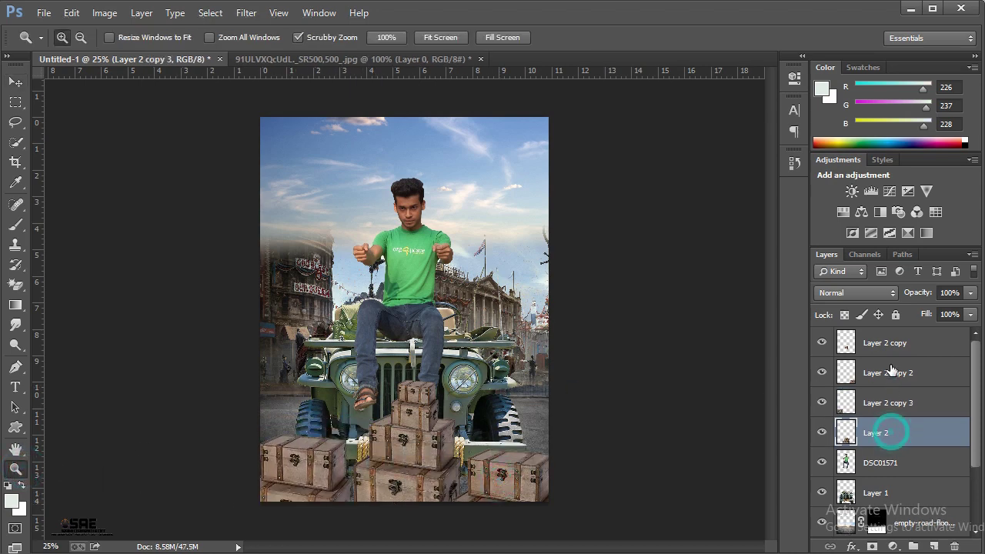
left_click(822, 342)
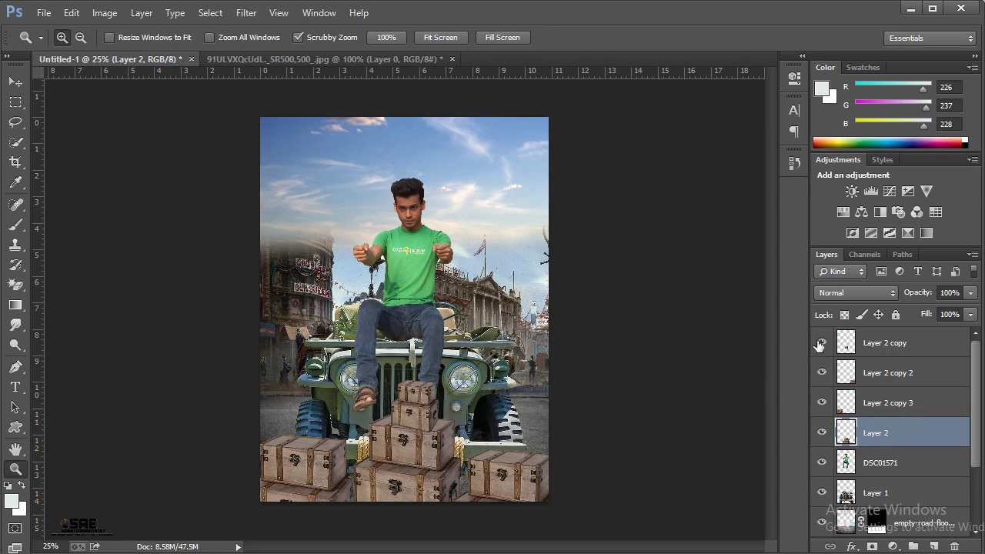
left_click(866, 346, "shift")
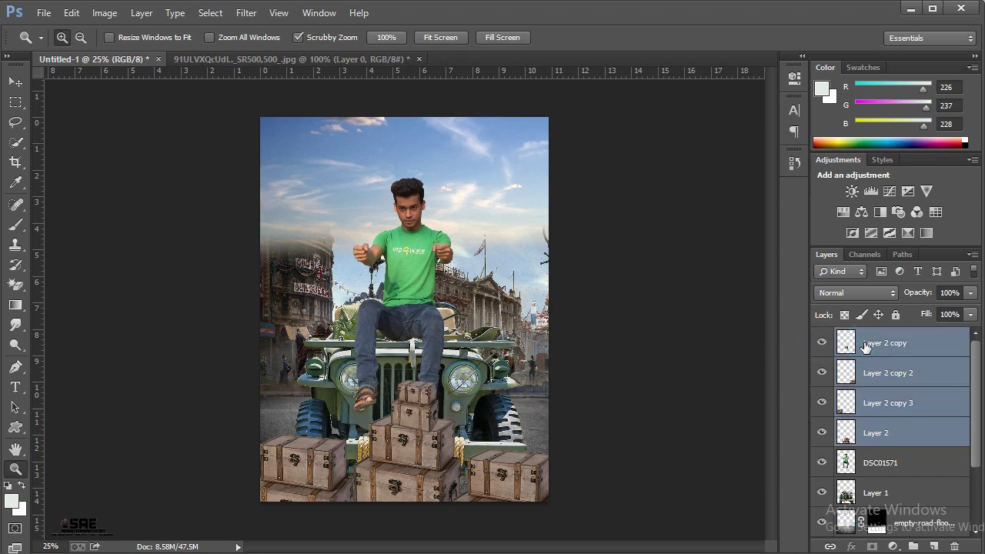
key("ctrl+e")
Add a new empty layer above Layer 1.
left_click(888, 400)
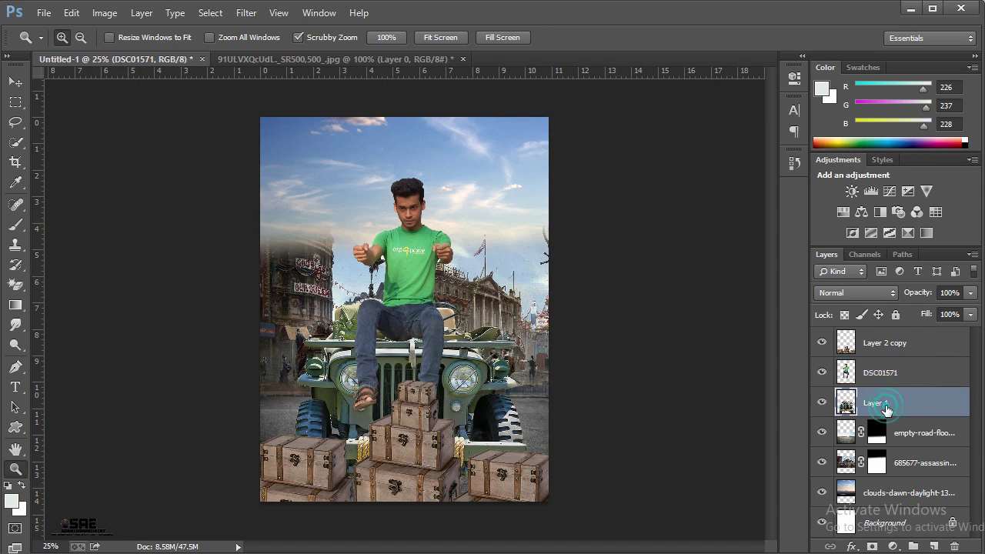
left_click(933, 547)
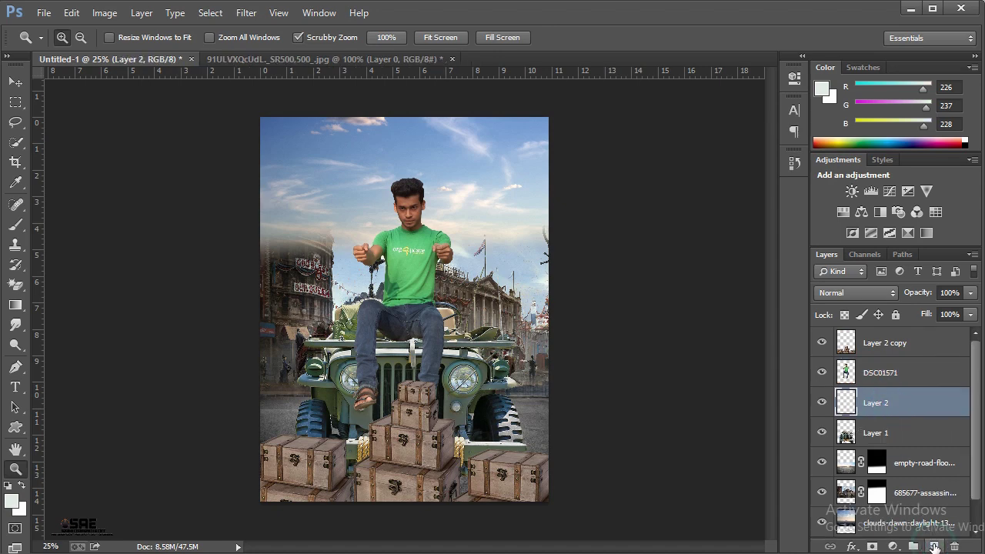
left_click(14, 469)
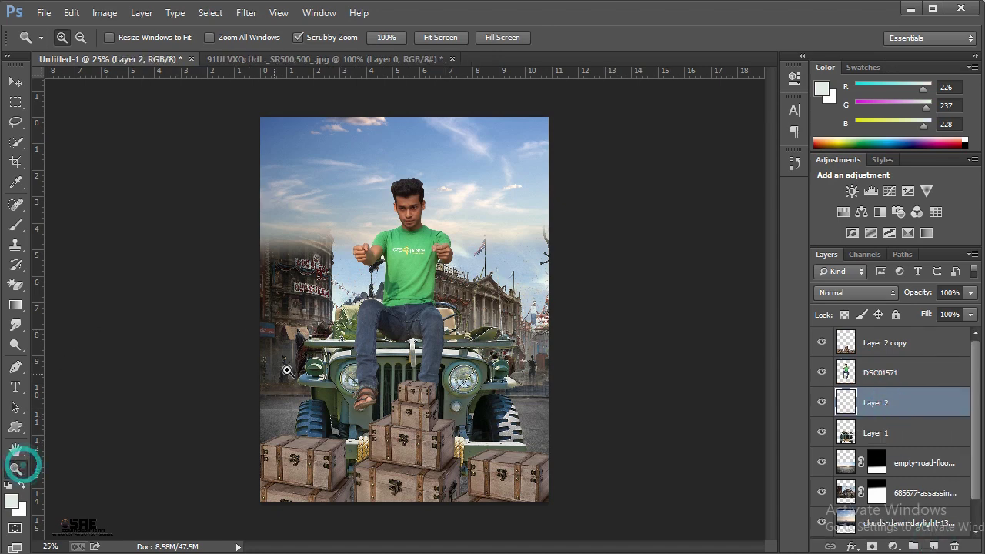
Zoom in on the legs and set up a black Brush at 8% opacity.
left_click(411, 369)
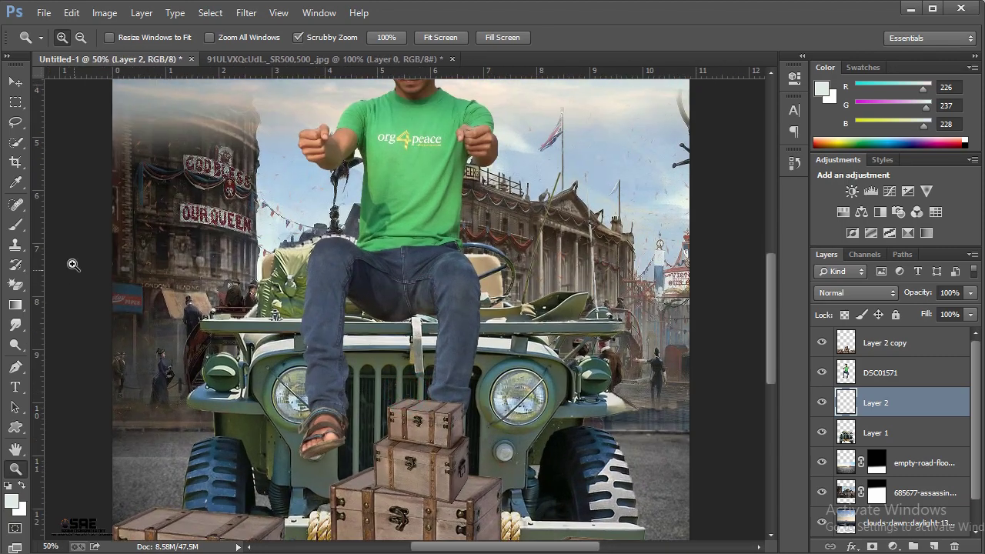
left_click(16, 224)
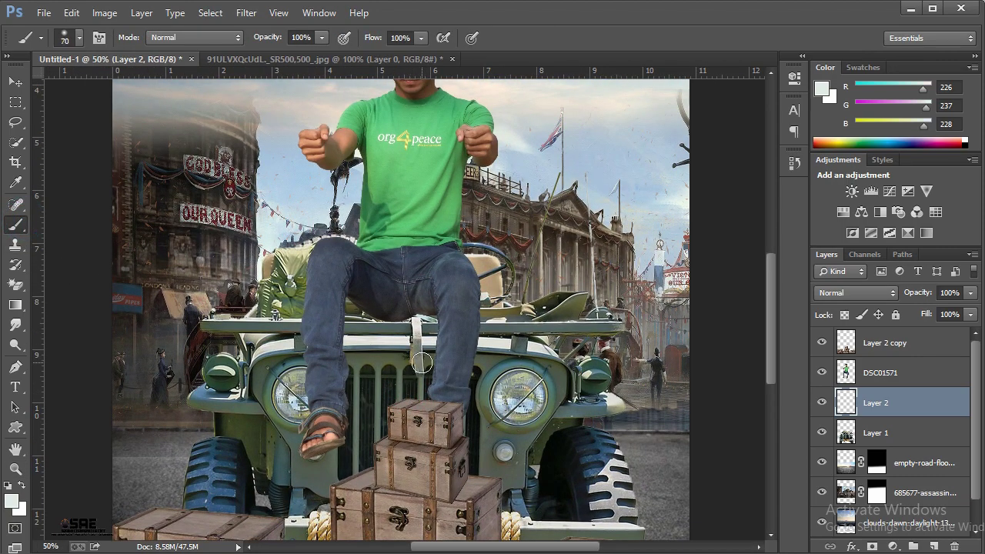
left_click_drag(268, 37, 217, 40)
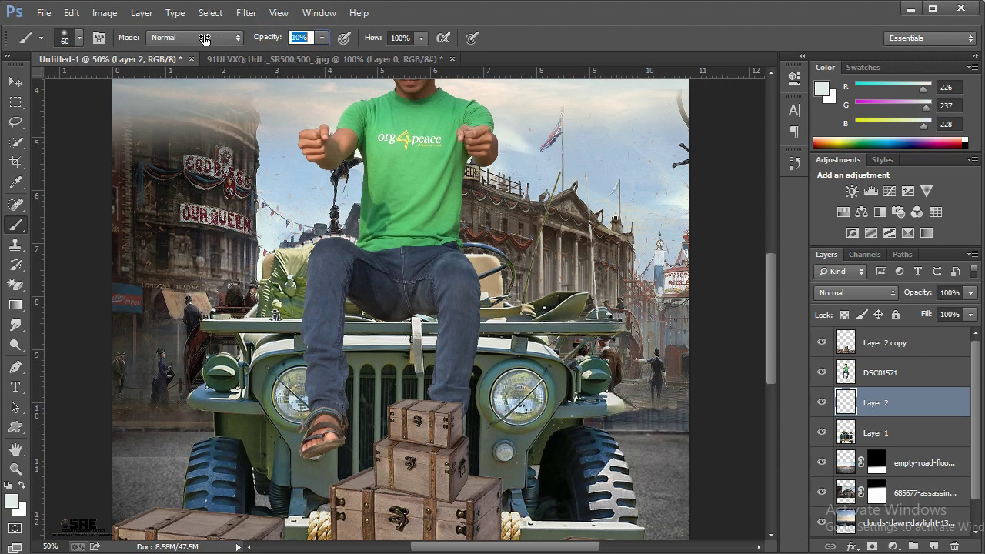
key("Return")
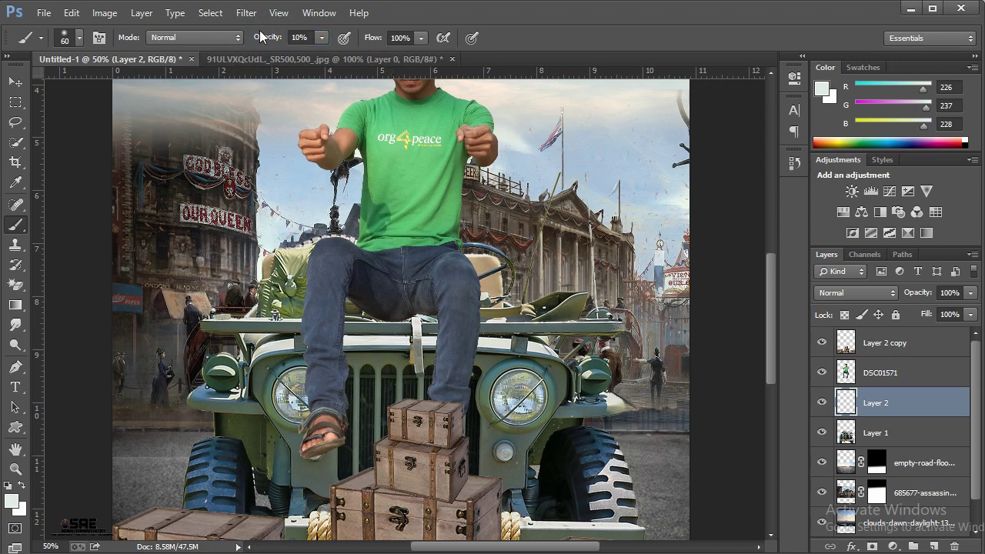
left_click_drag(261, 40, 259, 41)
type("8")
key("Return")
left_click(9, 484)
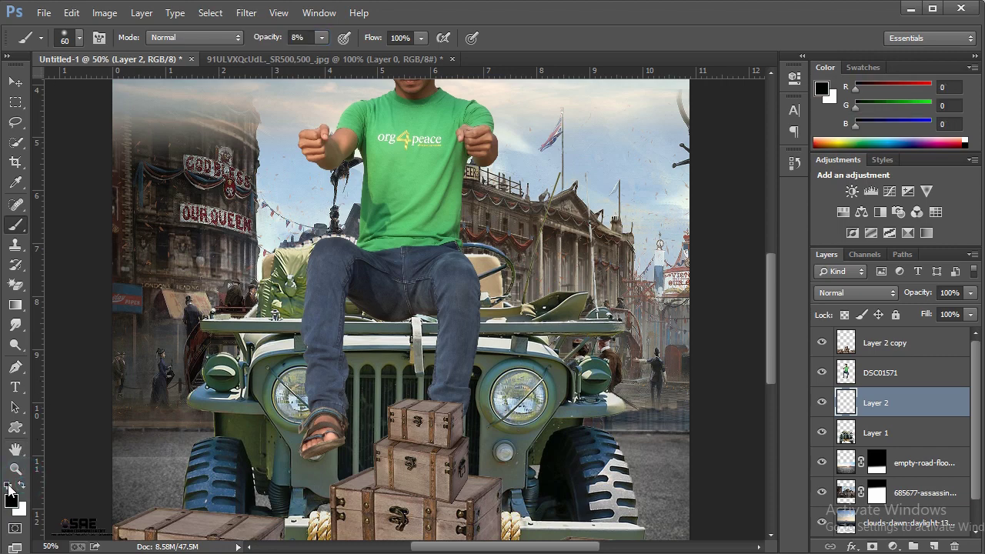
Paint soft shadows on the hood around the legs and between the jeans, varying brush size.
left_click_drag(405, 321, 350, 315)
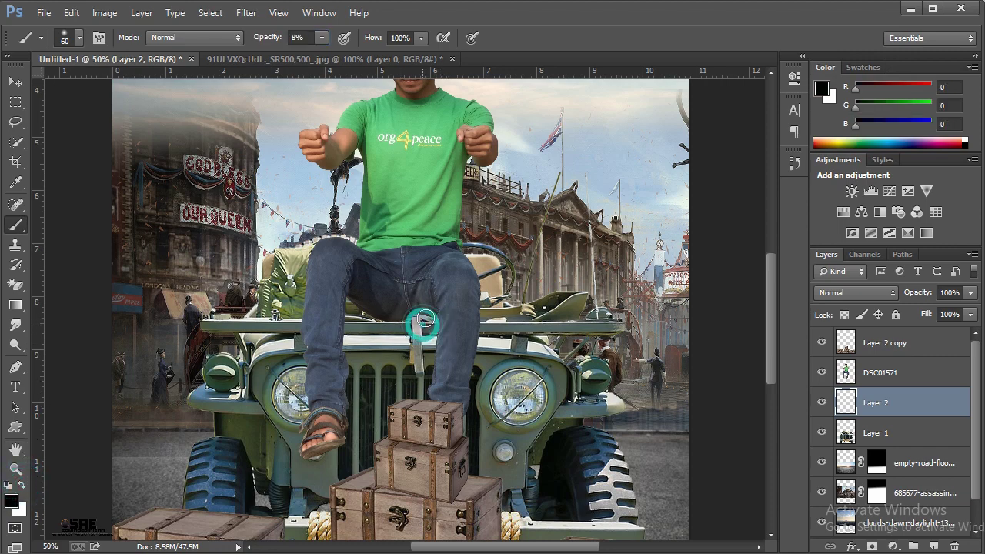
left_click_drag(341, 318, 385, 322)
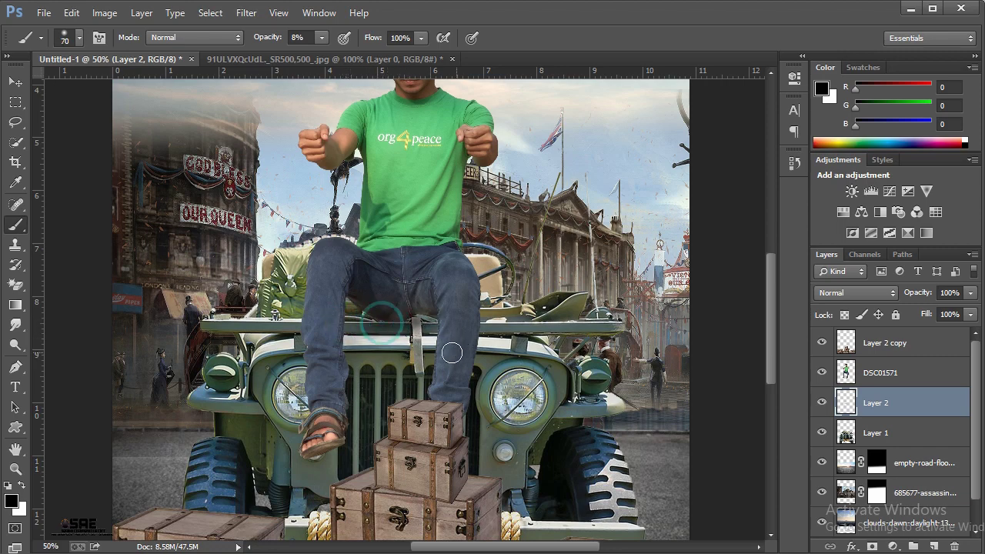
key("bracketright")
key("bracketright")
key("bracketright")
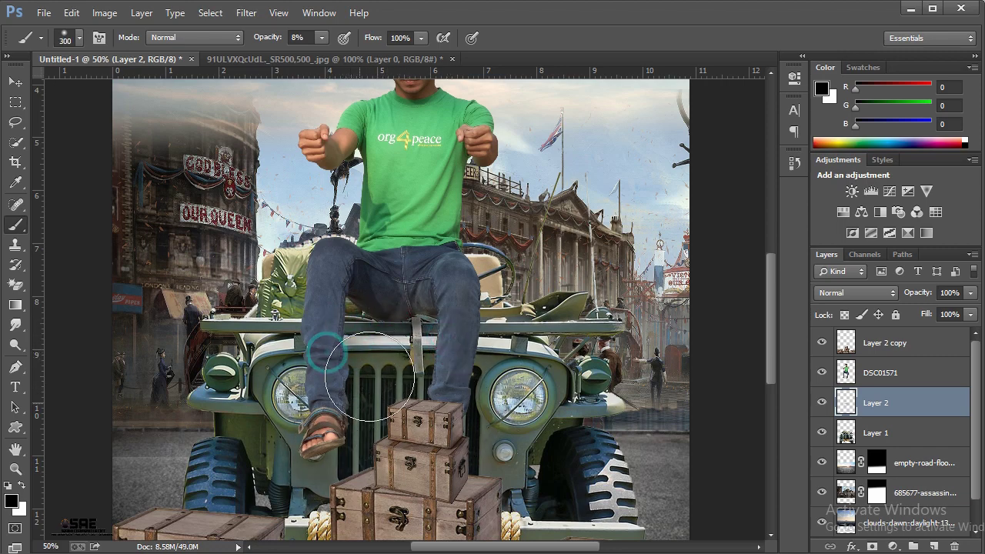
key("bracketleft")
left_click_drag(446, 374, 412, 331)
key("bracketleft")
key("bracketleft")
key("bracketleft")
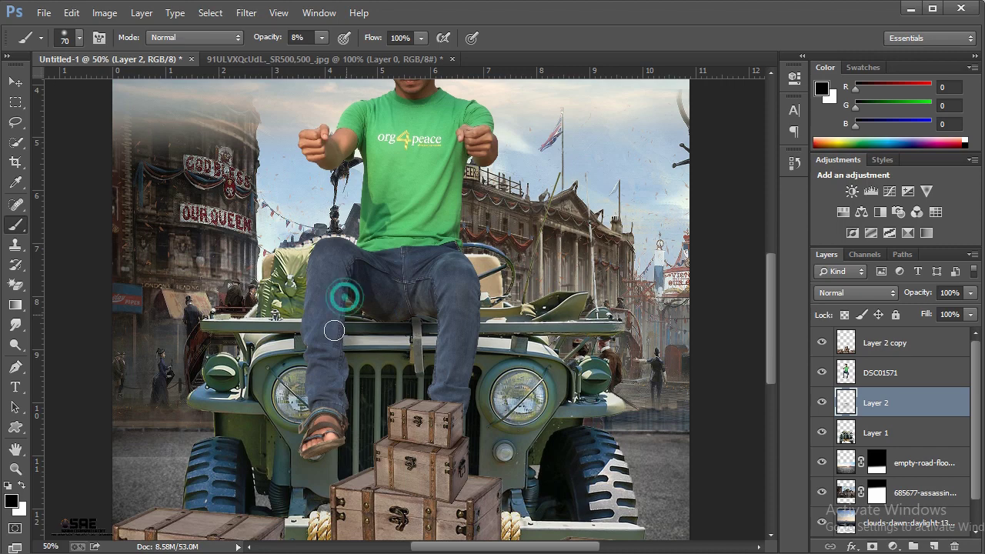
key("bracketright")
key("bracketright")
key("bracketright")
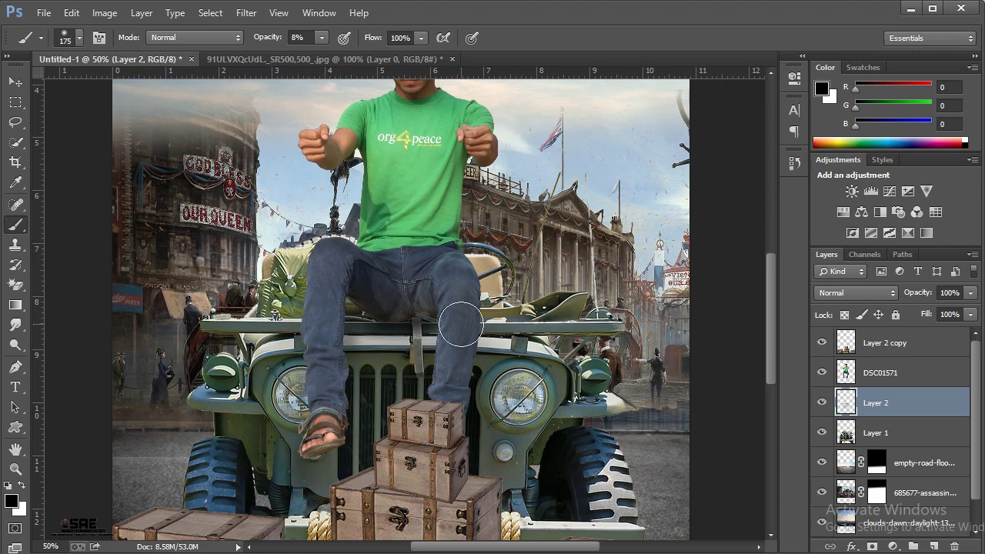
key("ctrl+minus")
key("ctrl+minus")
key("ctrl+minus")
key("ctrl+plus")
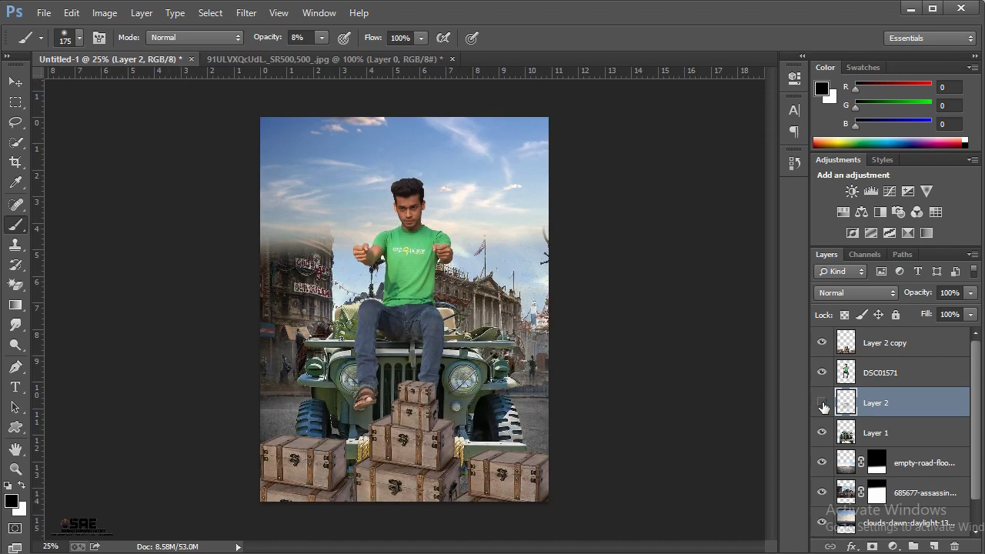
Open the Camera Raw Filter on the DSC01571 layer and zoom the preview onto the man's head.
left_click(16, 468)
left_click(433, 378)
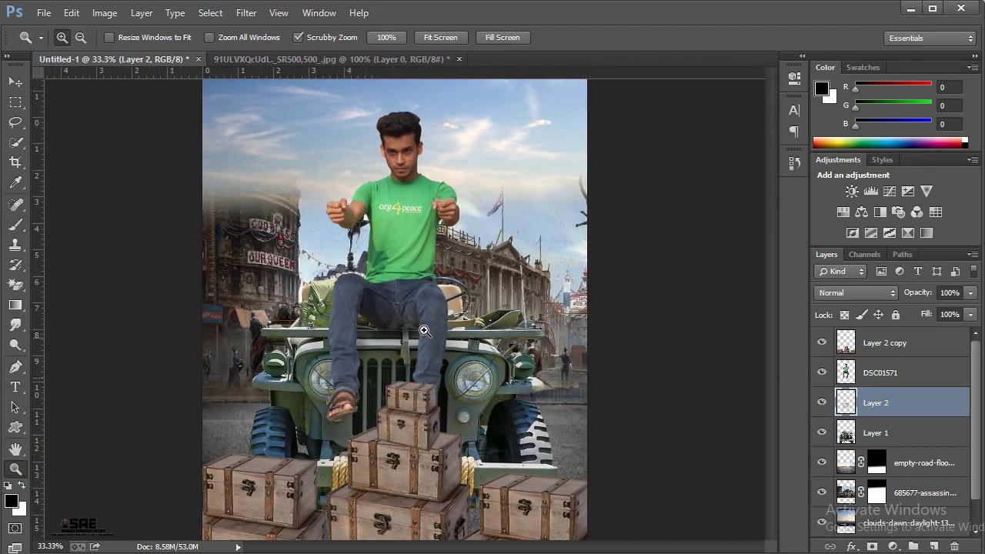
right_click(425, 337)
left_click(488, 431)
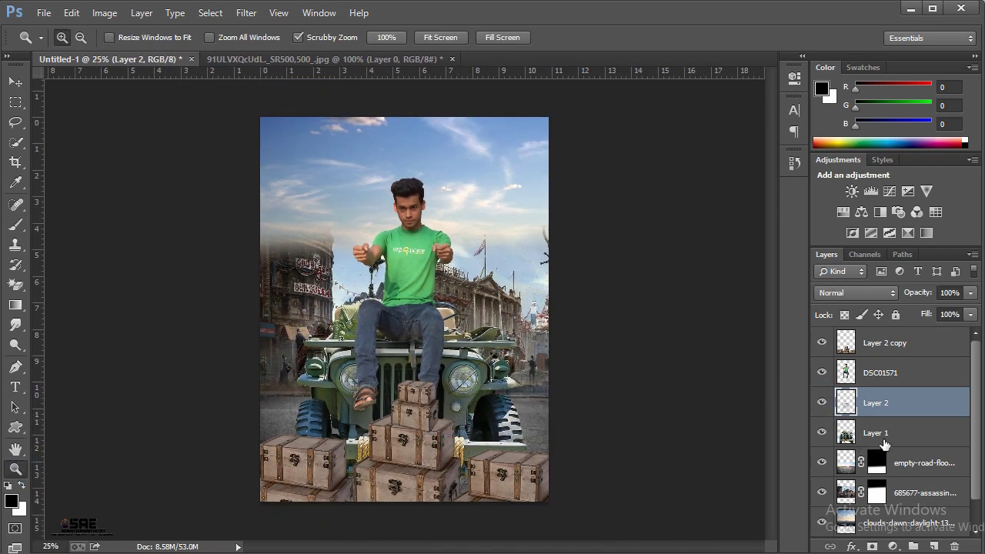
left_click(890, 377)
left_click(256, 14)
left_click(275, 110)
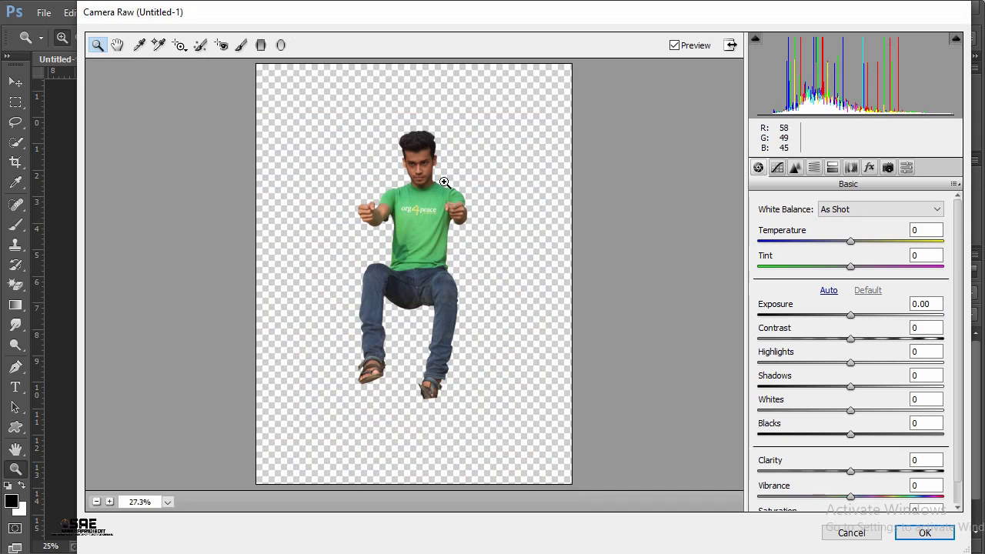
left_click(413, 157)
left_click(414, 177)
left_click(432, 208)
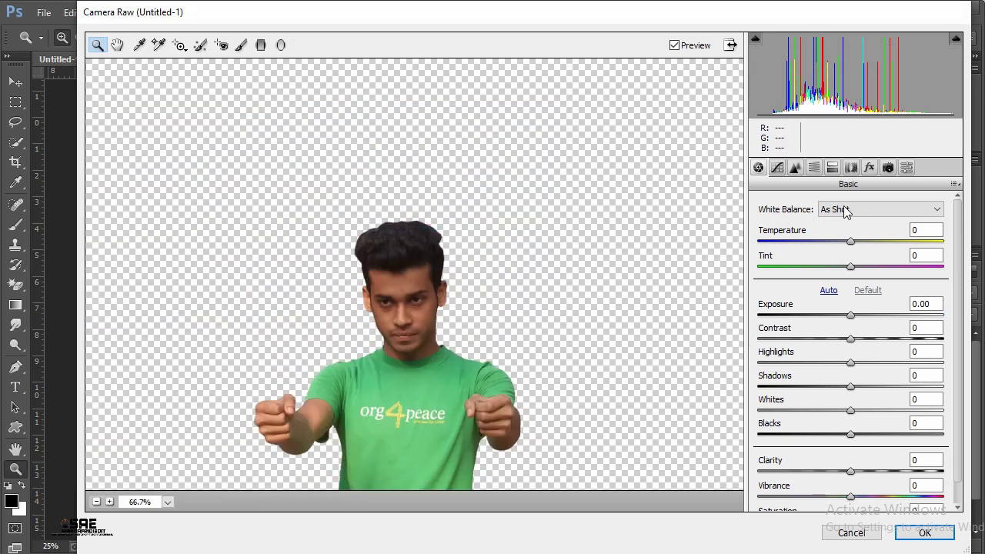
Desaturate reds and oranges by 33, raise clarity to +28, and apply it.
left_click(813, 168)
left_click(811, 227)
mouse_move(855, 276)
left_mouse_down()
mouse_move(825, 279)
mouse_move(841, 303)
mouse_move(818, 305)
mouse_move(823, 317)
left_mouse_up()
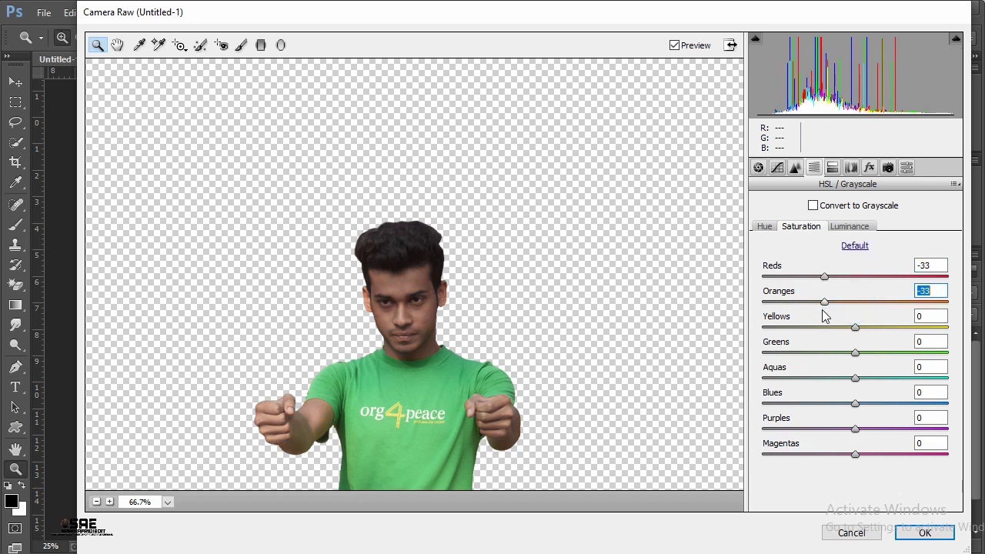
left_click(758, 166)
left_click_drag(850, 471, 880, 477)
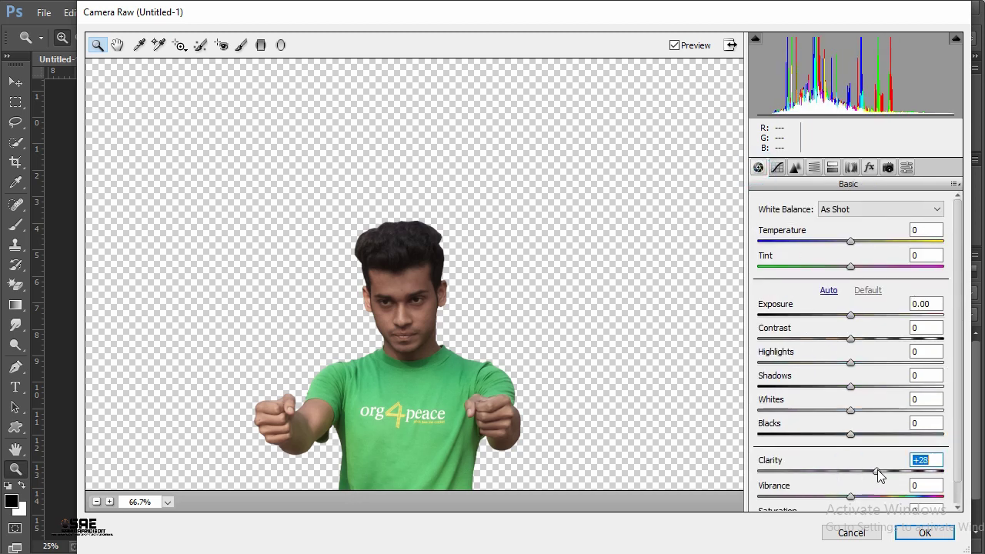
left_click(911, 533)
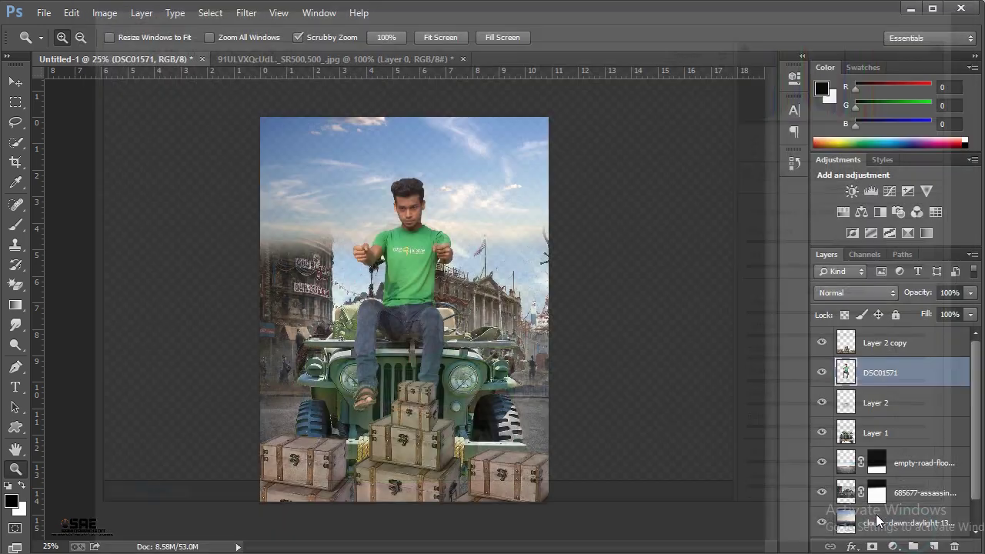
left_click_drag(391, 279, 451, 209)
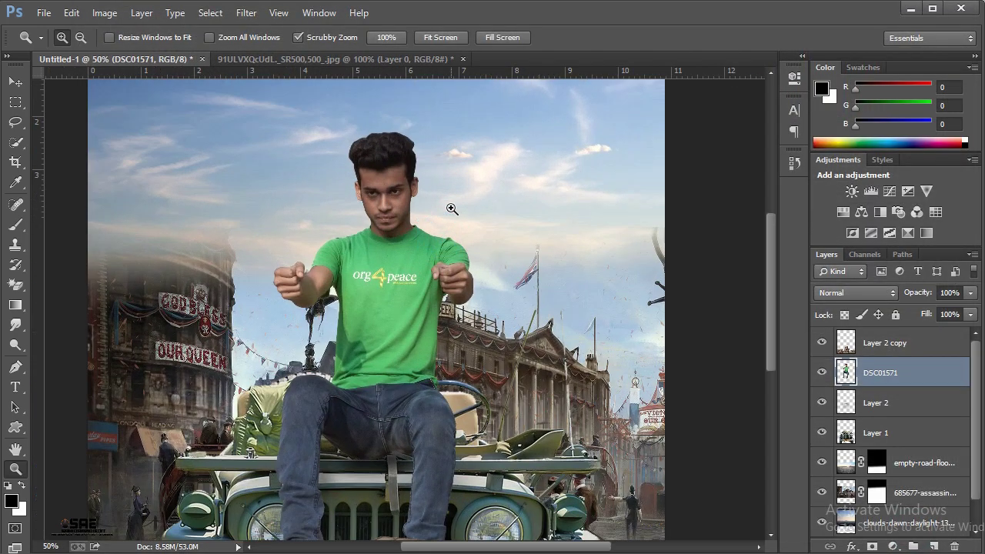
Open the Camera Raw Filter on the merged trunks layer.
right_click(431, 230)
left_click(500, 337)
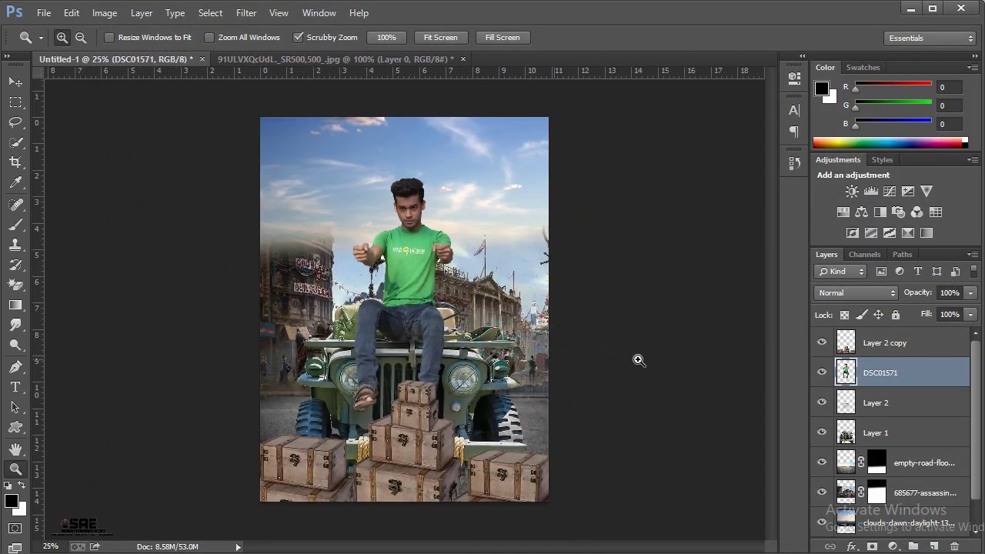
left_click(880, 346)
left_click(246, 13)
left_click(285, 103)
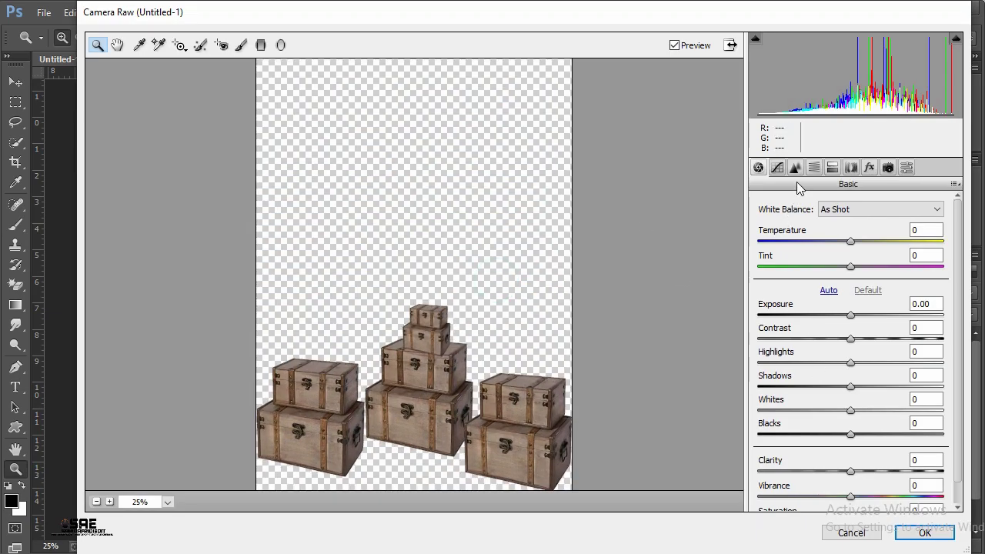
Set Reds saturation −44 and Oranges −53, raise clarity, and apply to the trunks.
left_click(795, 167)
left_click(818, 228)
mouse_move(855, 276)
left_mouse_down()
mouse_move(816, 288)
mouse_move(805, 306)
left_mouse_up()
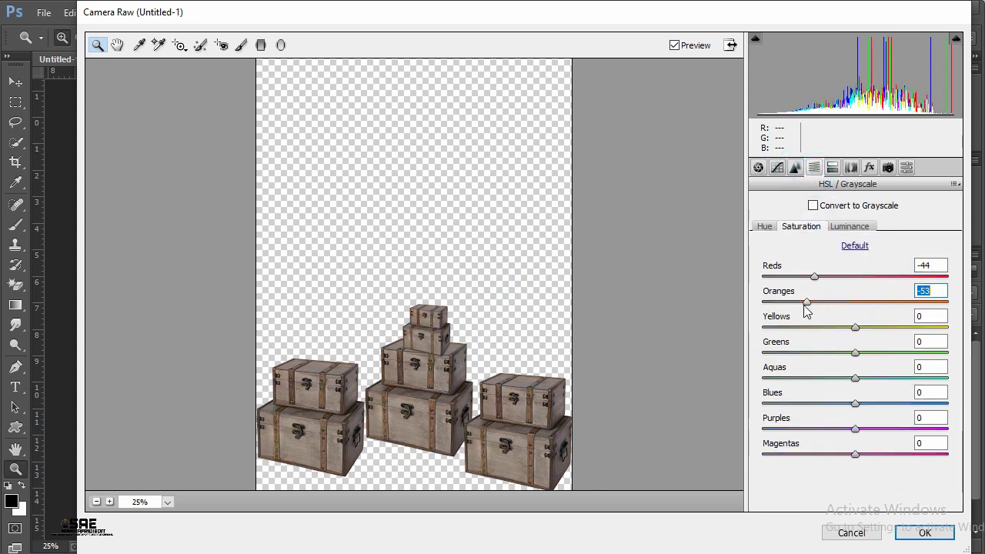
left_click(760, 168)
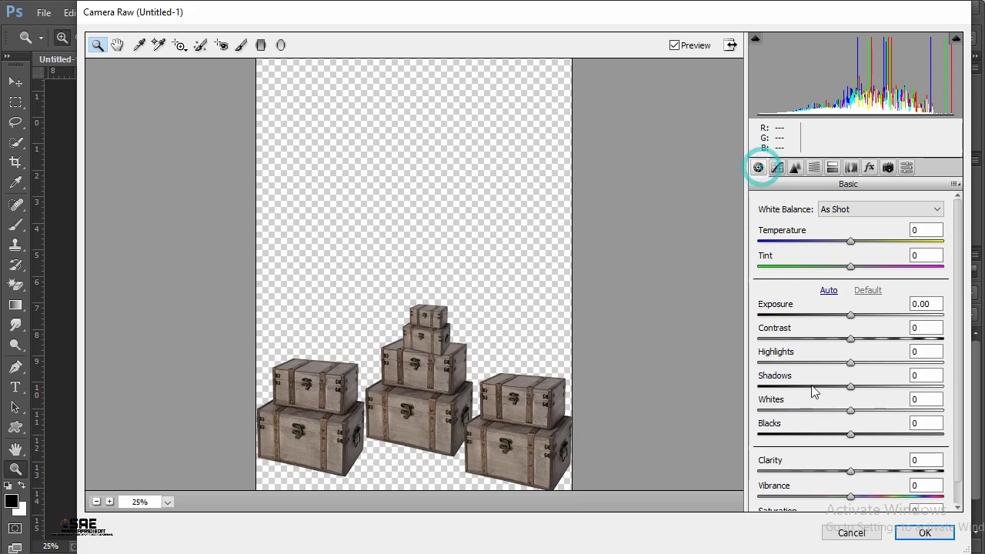
left_click_drag(860, 478, 876, 473)
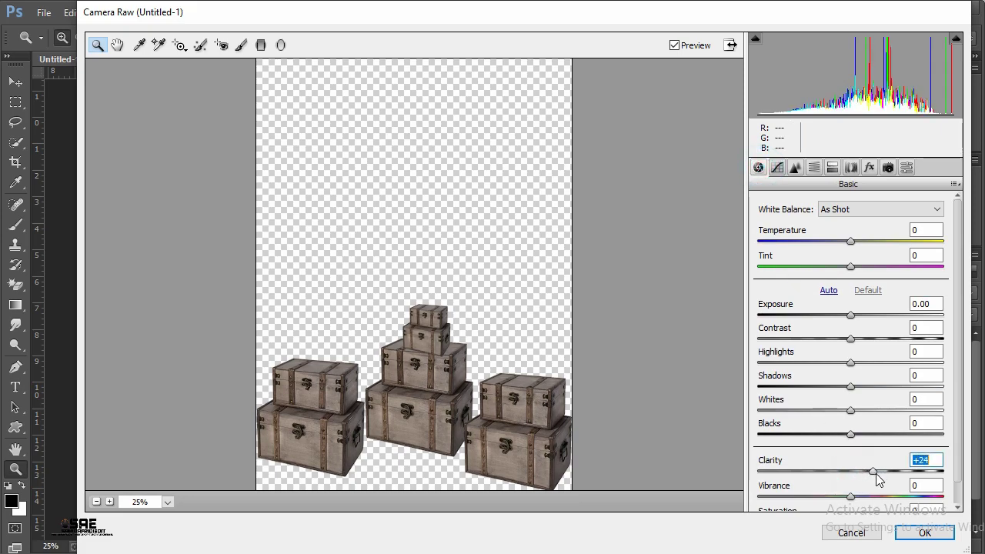
left_click(924, 533)
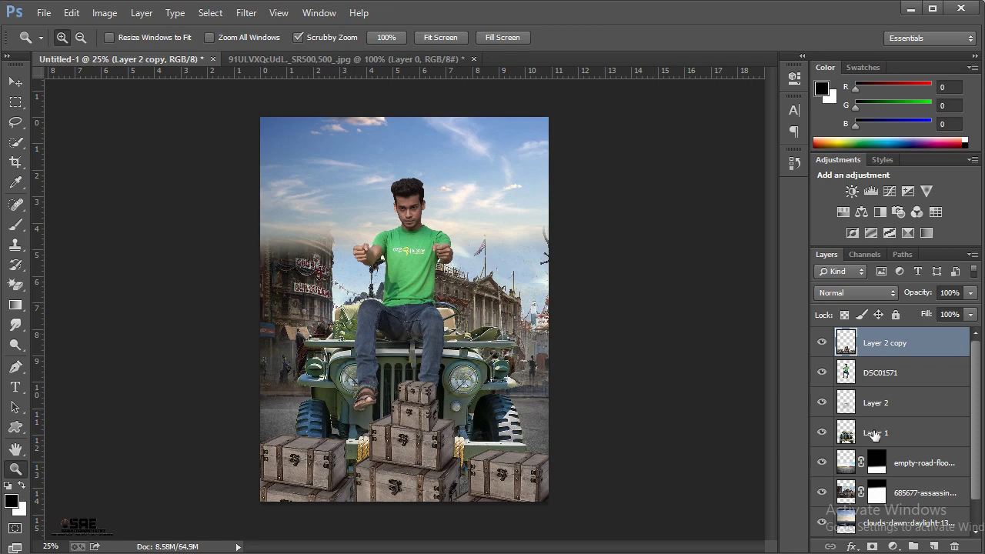
Open the Camera Raw Filter on the jeep layer (Layer 1) and raise its clarity.
left_click(875, 432)
left_click(246, 13)
left_click(280, 101)
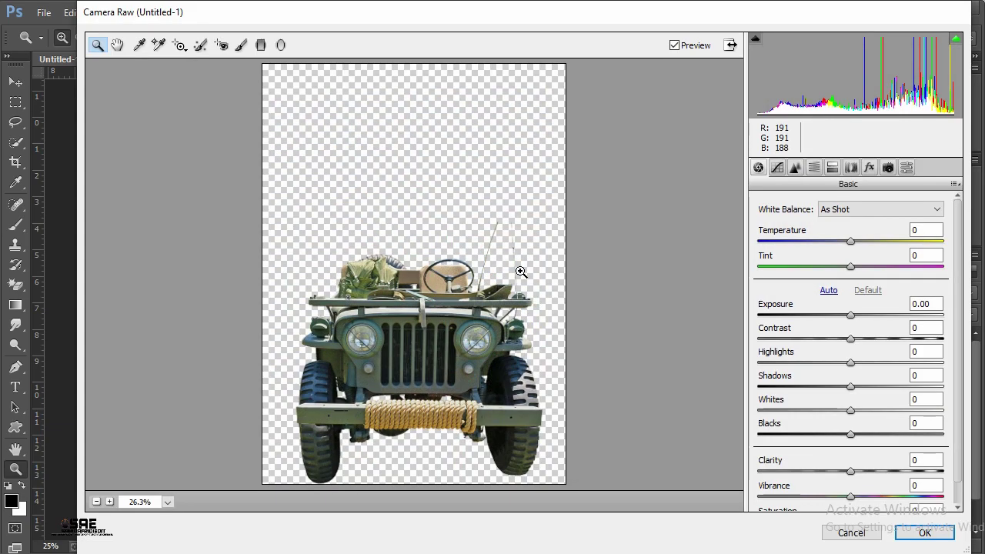
left_click_drag(852, 477, 867, 477)
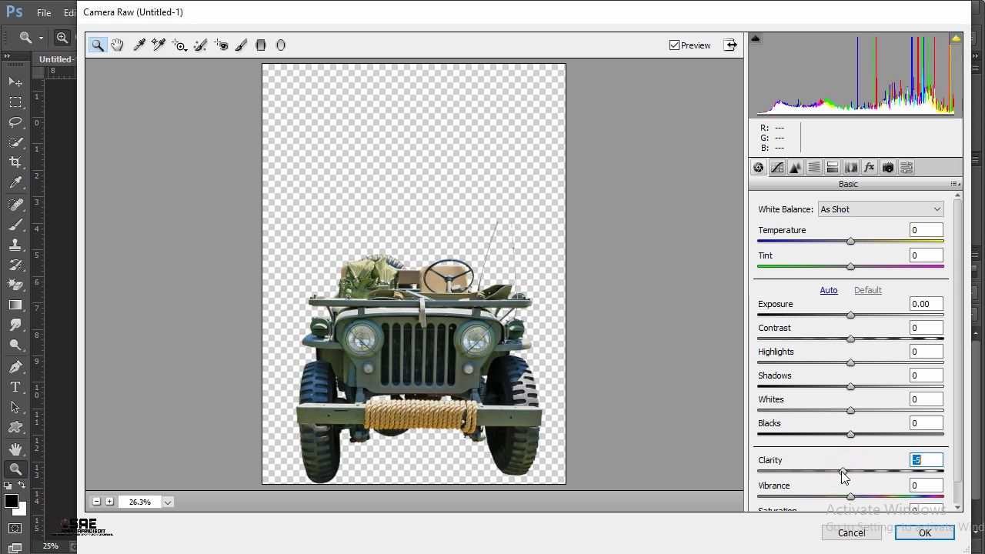
Lower the jeep's red and orange saturation in HSL and apply the filter.
left_click(795, 167)
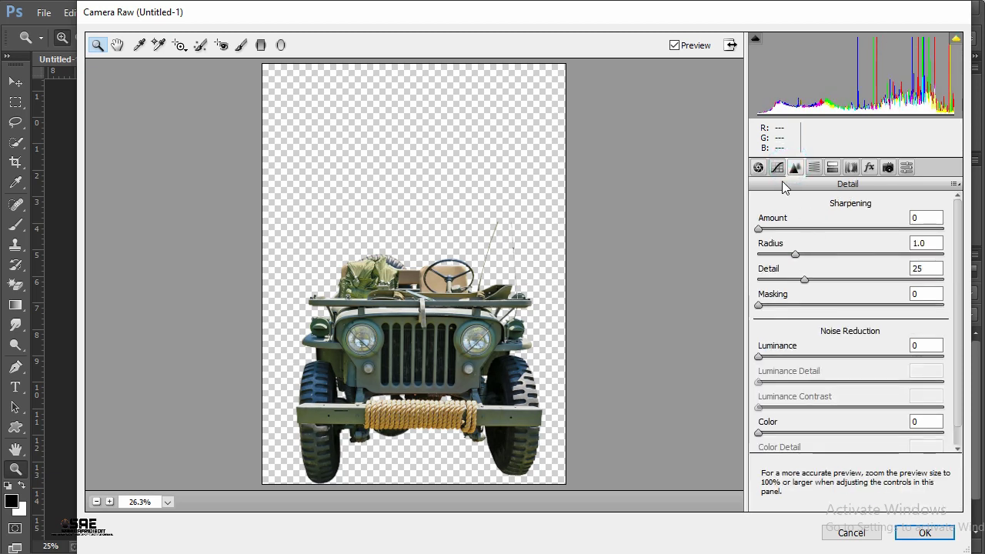
left_click(777, 167)
left_click(813, 167)
left_click(796, 227)
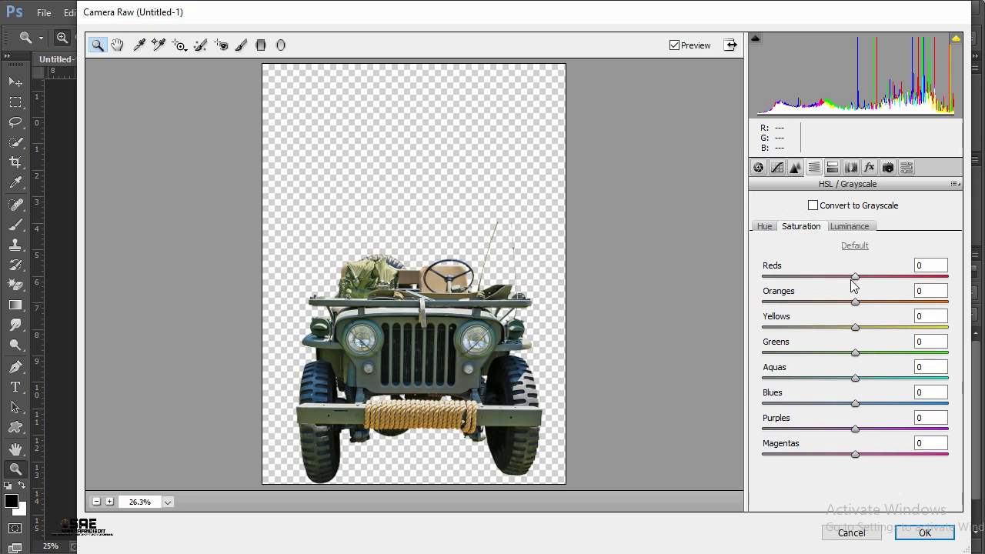
left_click_drag(855, 276, 810, 276)
left_click_drag(853, 302, 823, 302)
left_click(919, 531)
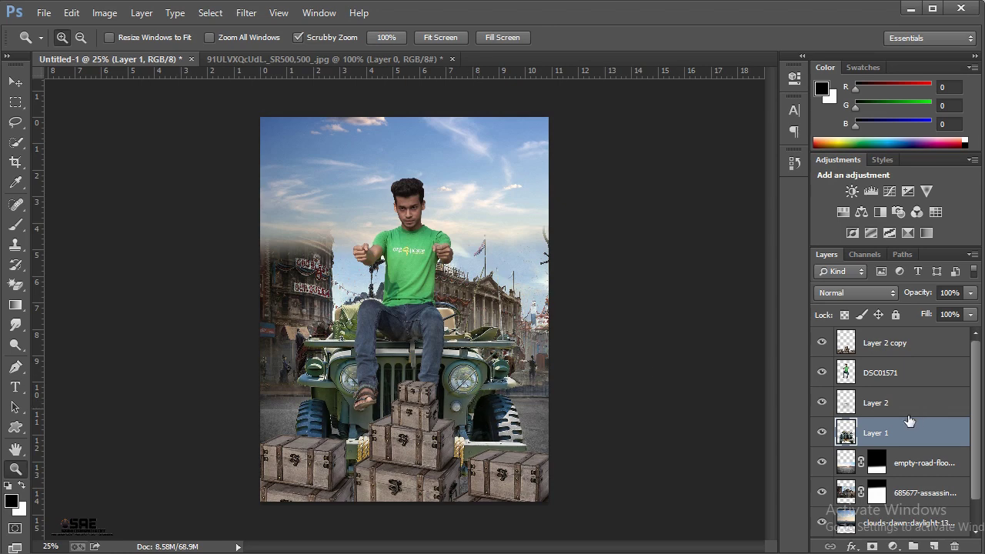
scroll(872, 362, "down", 1)
Apply Camera Raw to the 685677-assassin street layer with clarity +23 and blacks −12.
left_click(846, 463)
left_click(248, 13)
left_click(285, 102)
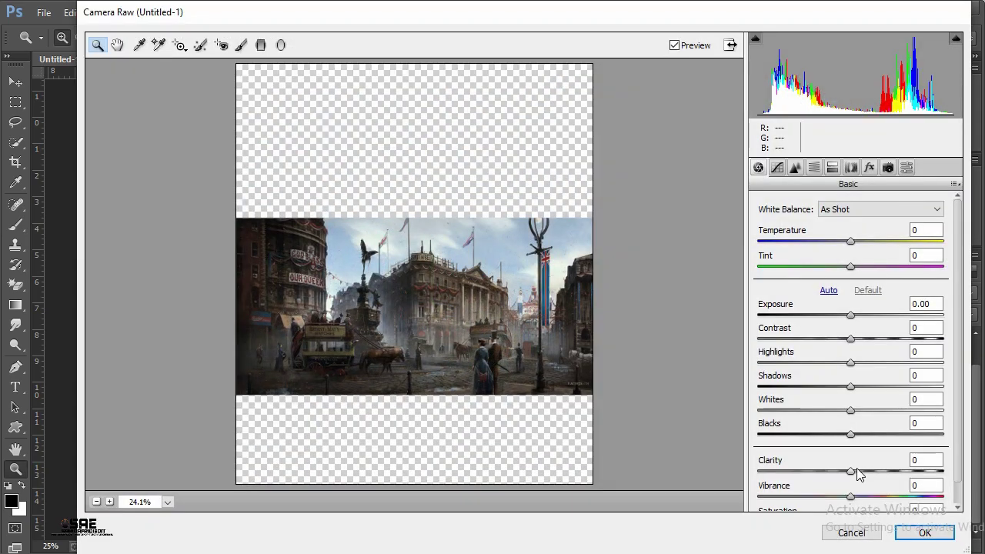
left_click_drag(867, 473, 872, 473)
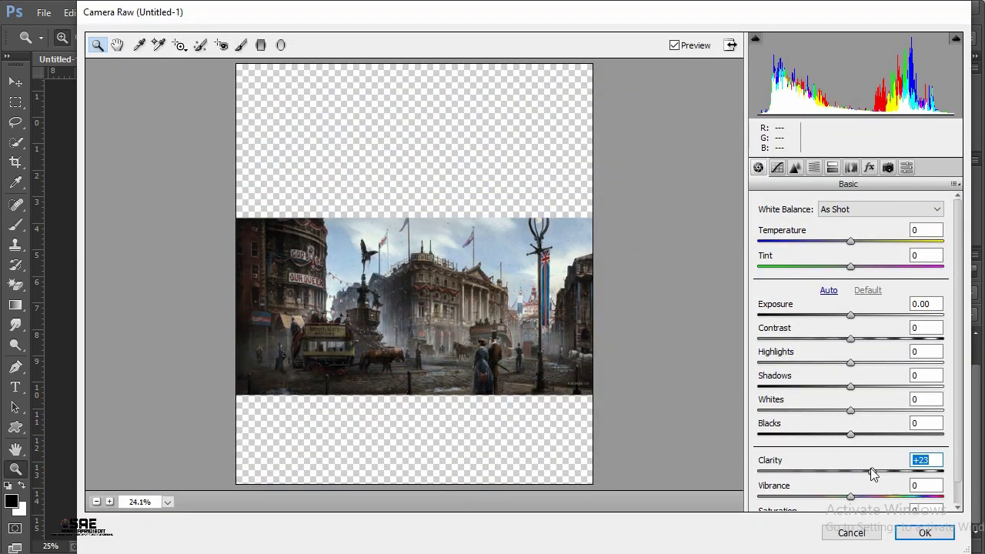
left_click_drag(851, 435, 839, 434)
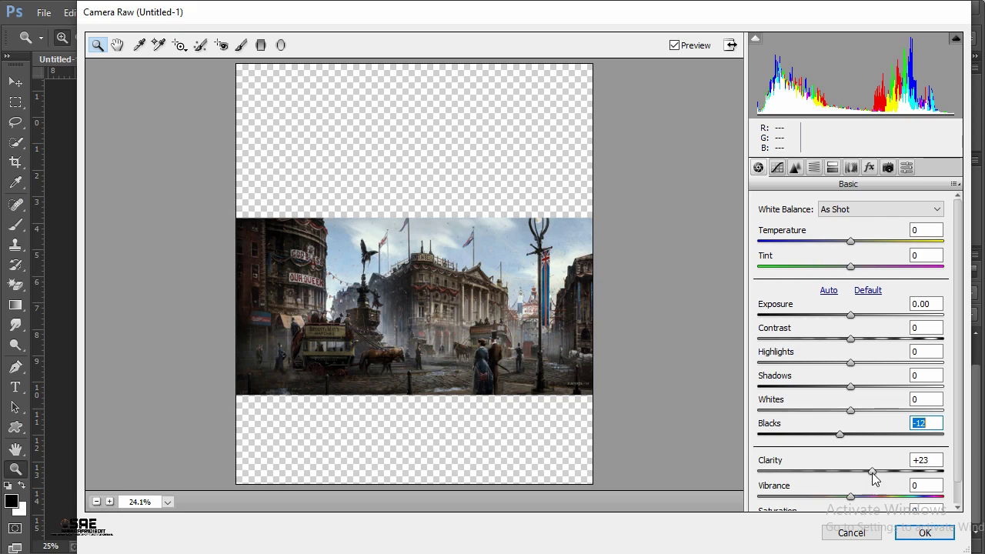
left_click(920, 531)
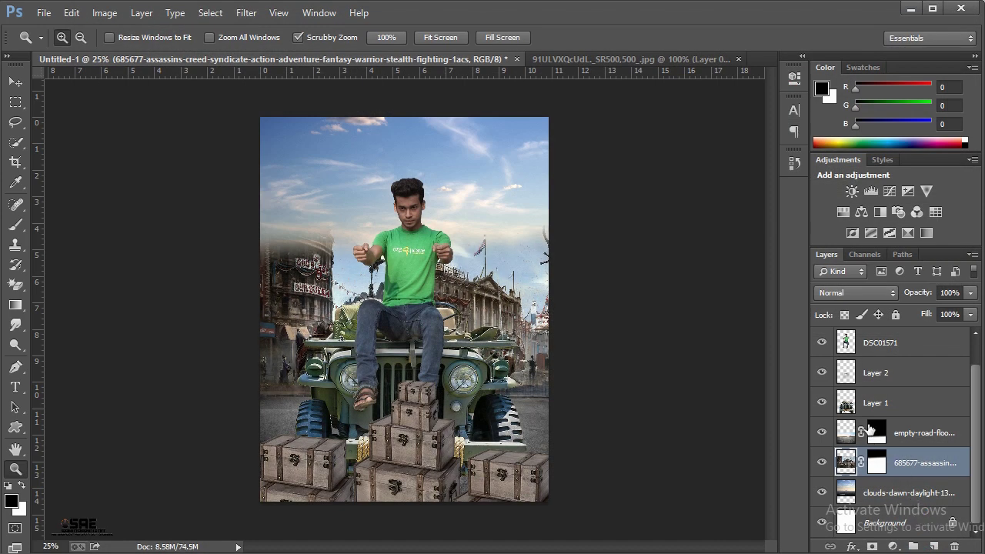
left_click(451, 293)
right_click(462, 234)
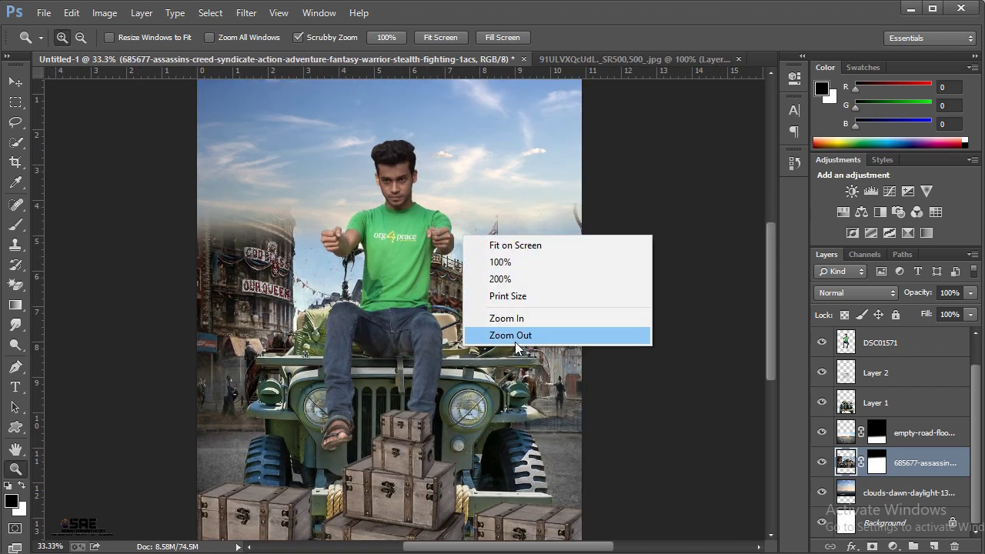
left_click(515, 341)
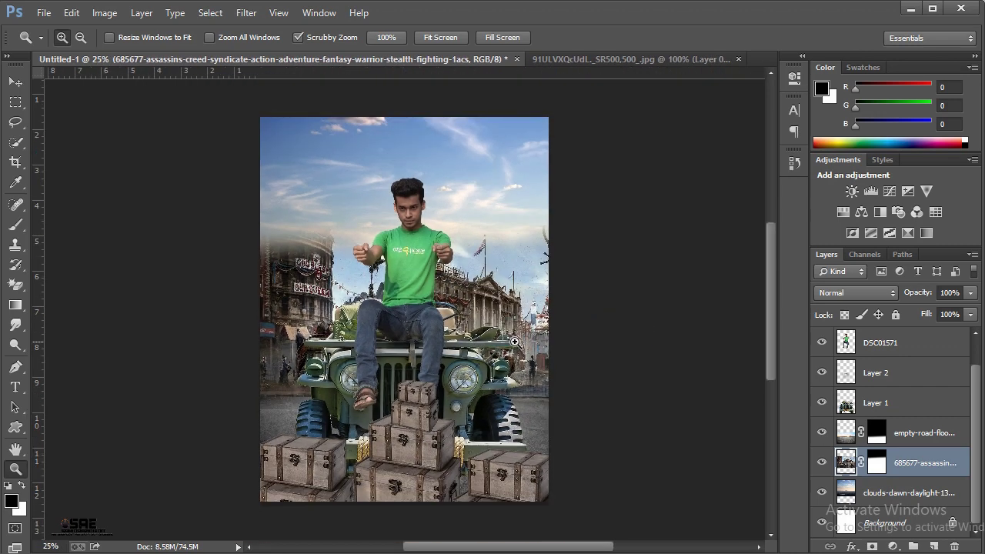
Select the DSC01571 layer and zoom in to full size on the man's head.
left_click(870, 351)
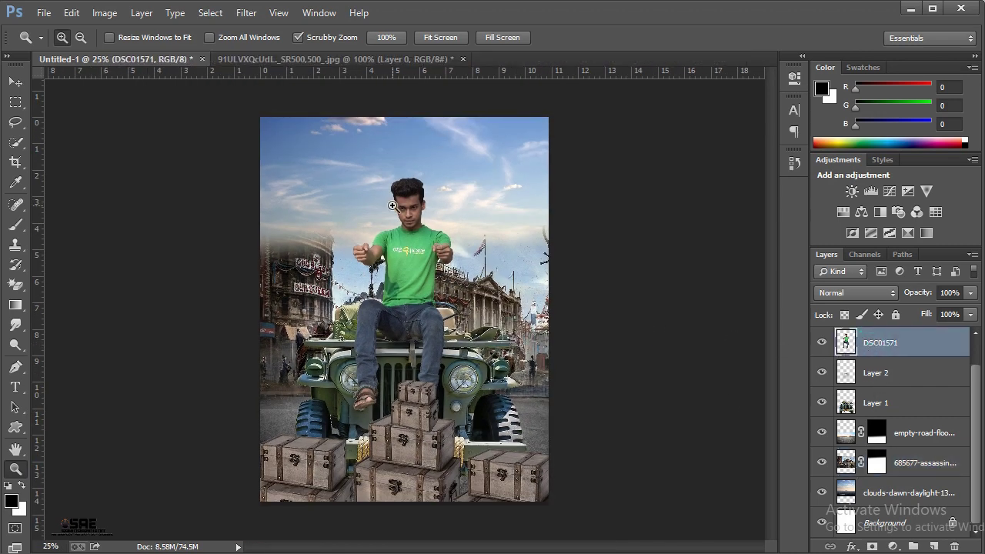
left_click(393, 205)
right_click(446, 205)
left_click(530, 300)
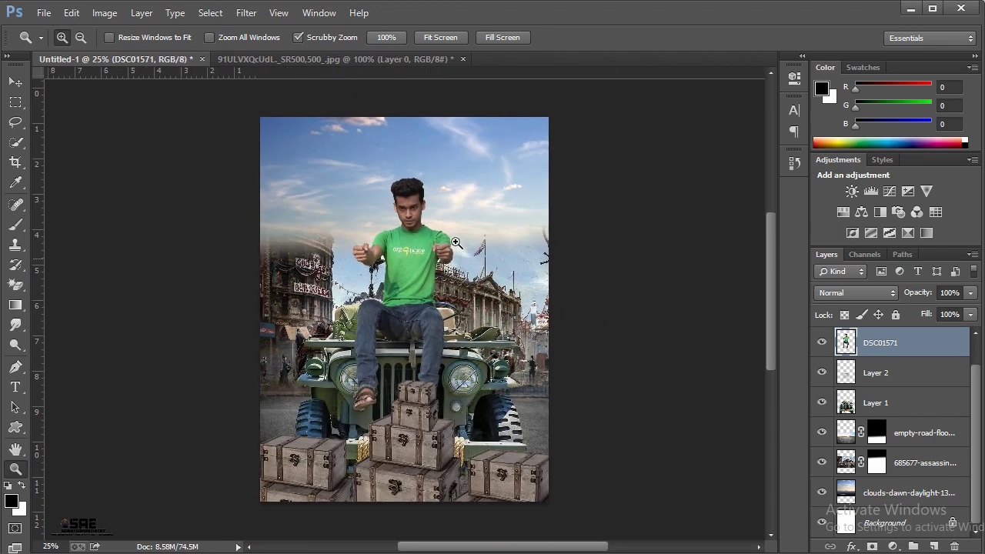
left_click(403, 211)
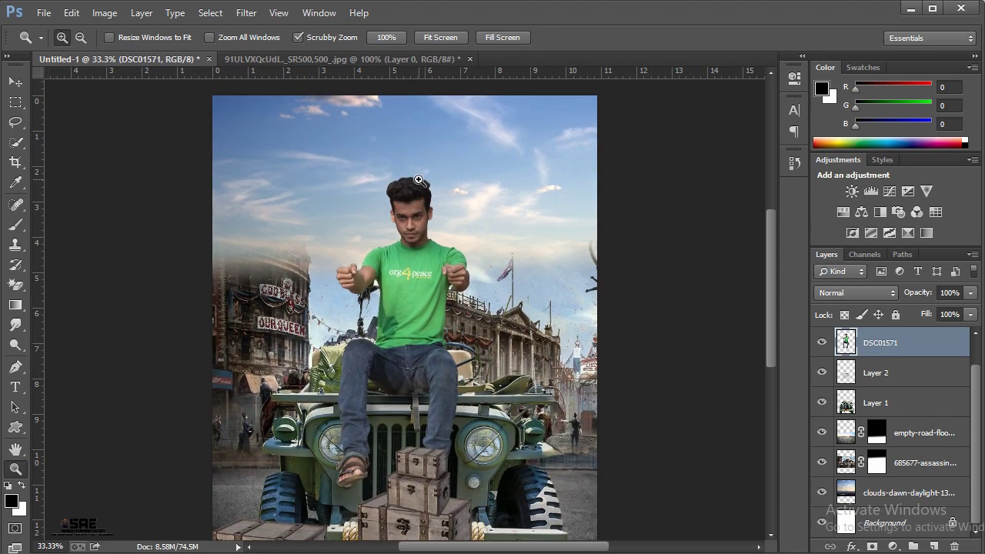
left_click(419, 180)
left_click(418, 181)
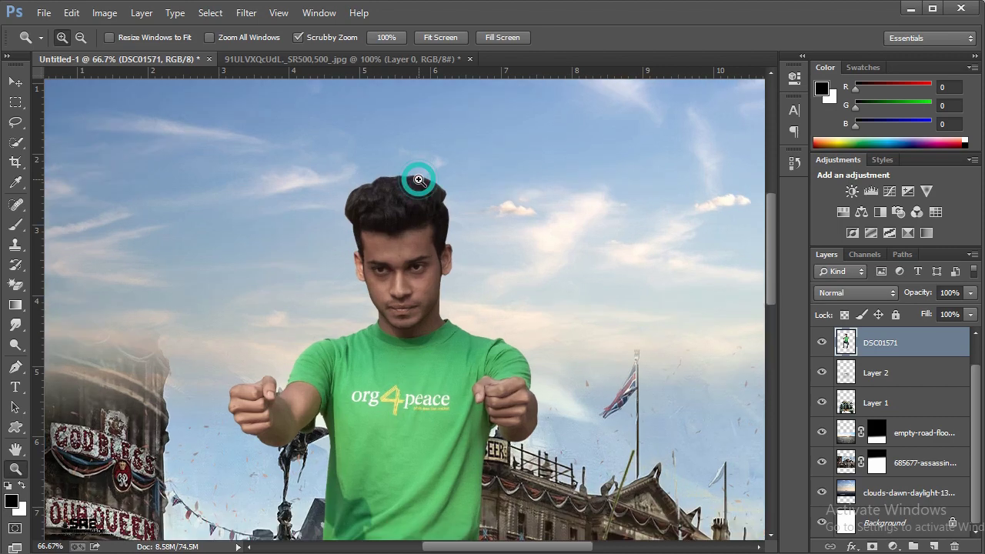
Set up the Smudge tool with the 172 px scattered brush at 40% strength.
left_click(15, 324)
right_click(411, 238)
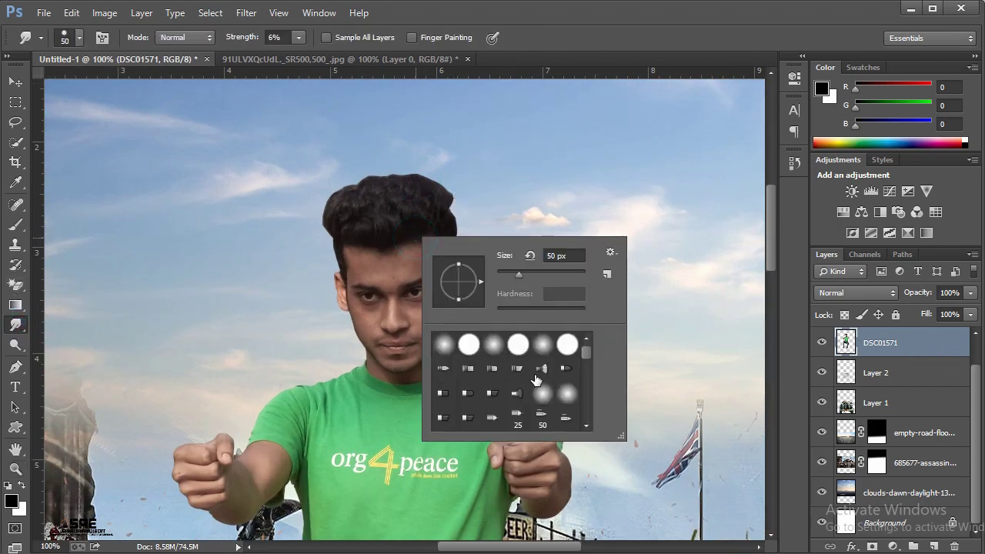
mouse_move(584, 354)
left_mouse_down()
mouse_move(590, 418)
mouse_move(584, 386)
left_mouse_up()
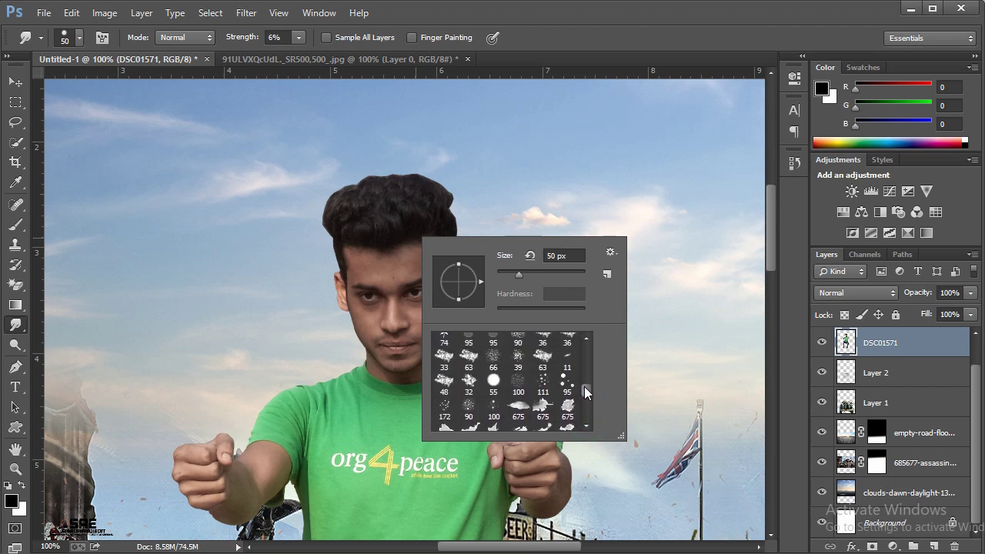
left_click(443, 410)
left_click(585, 32)
key("bracketleft")
key("bracketleft")
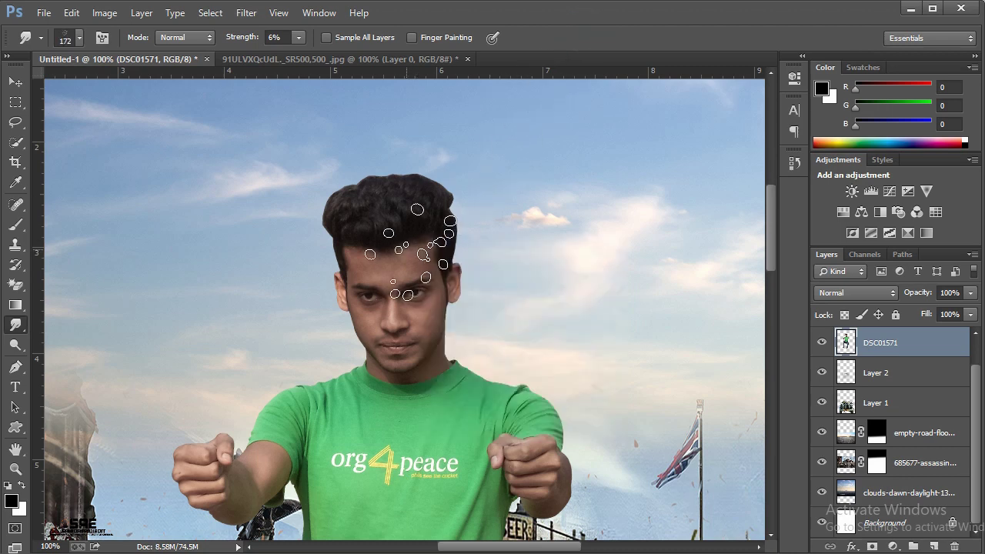
scroll(361, 243, "up", 2)
scroll(357, 235, "up", 3)
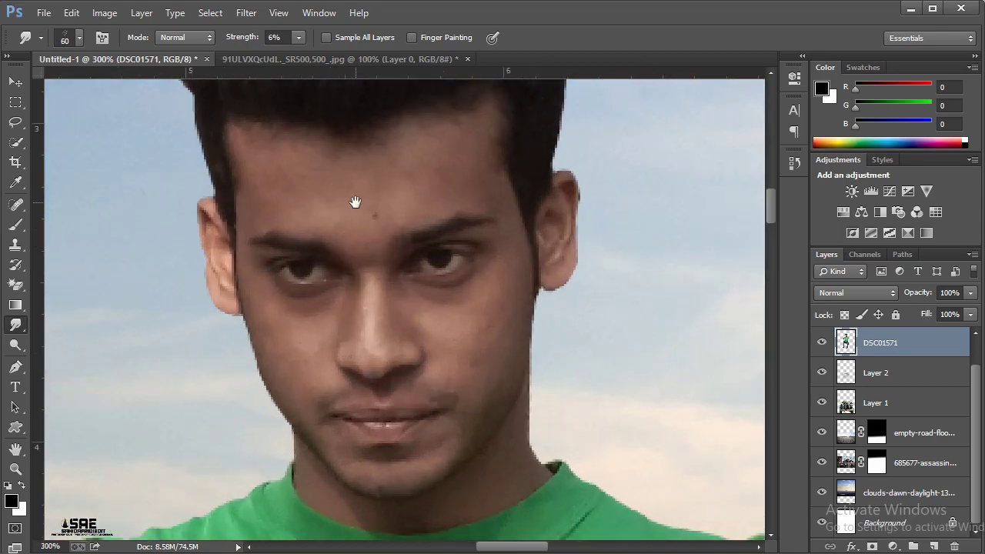
scroll(356, 202, "up", 1)
scroll(404, 343, "down", 1)
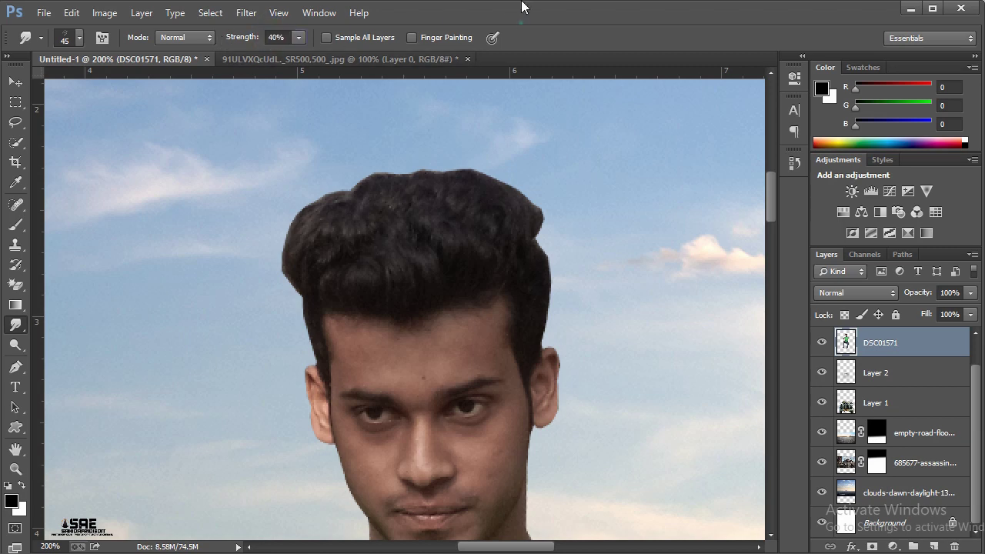
Smudge the top, left and right hair edges outward into wispy strands.
left_click_drag(319, 285, 333, 281)
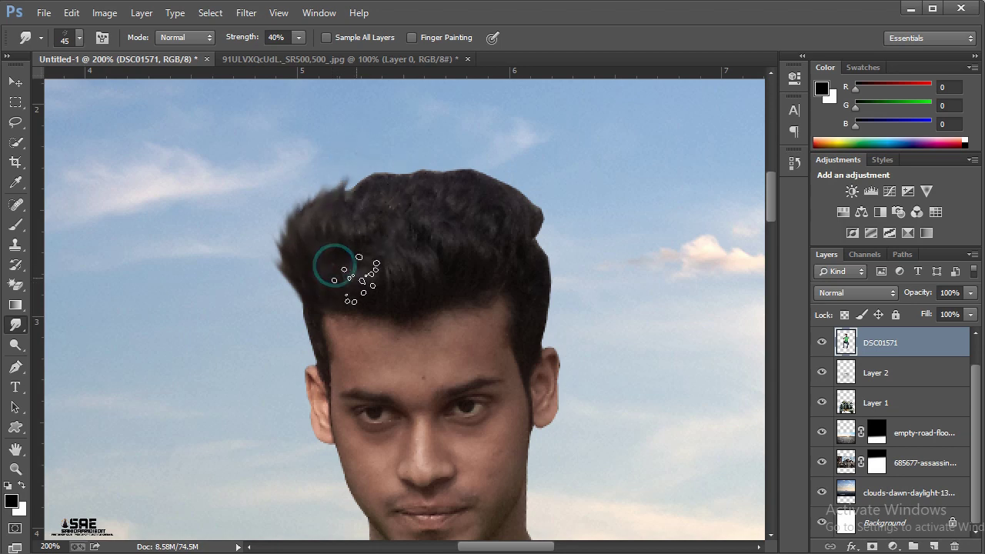
mouse_move(333, 280)
left_mouse_down()
mouse_move(519, 269)
mouse_move(465, 215)
left_mouse_up()
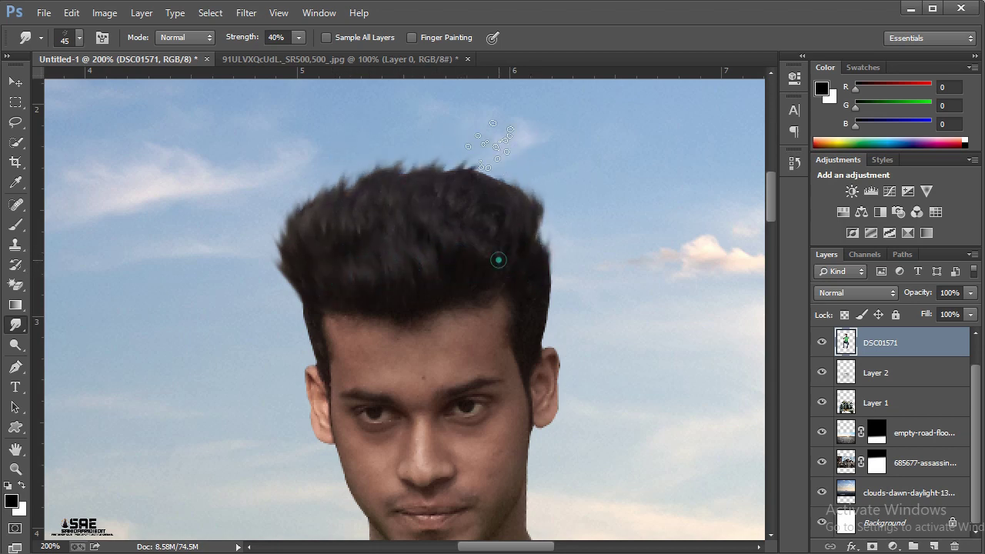
left_click_drag(466, 215, 457, 198)
left_click_drag(391, 209, 394, 173)
left_click_drag(304, 259, 318, 318)
left_click_drag(524, 254, 536, 293)
mouse_move(528, 330)
left_mouse_down()
mouse_move(539, 281)
mouse_move(539, 300)
mouse_move(517, 288)
left_mouse_up()
left_click_drag(501, 249, 462, 268)
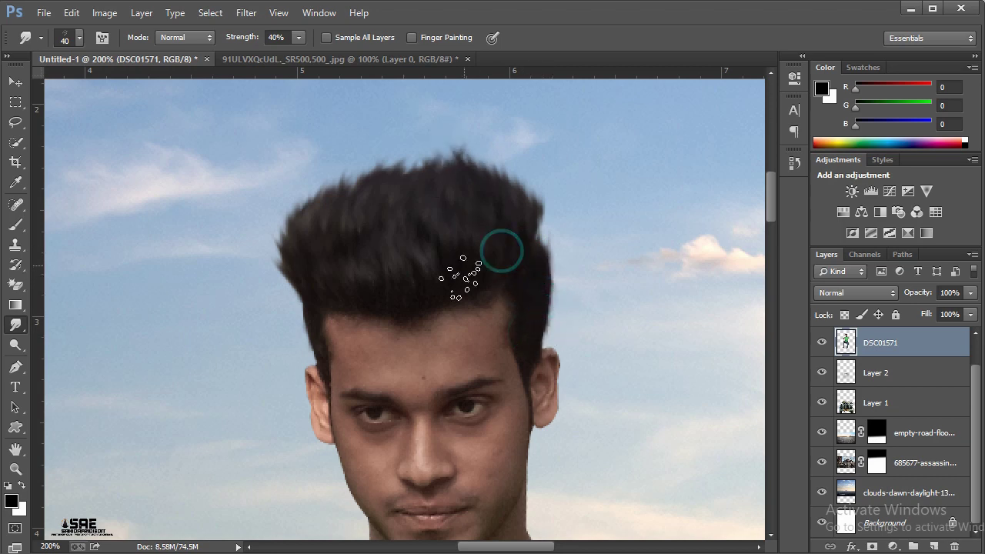
left_click_drag(369, 308, 358, 259)
left_click_drag(308, 298, 435, 304)
mouse_move(303, 257)
left_mouse_down()
mouse_move(384, 187)
mouse_move(416, 184)
left_mouse_up()
key("ctrl+minus")
key("ctrl+minus")
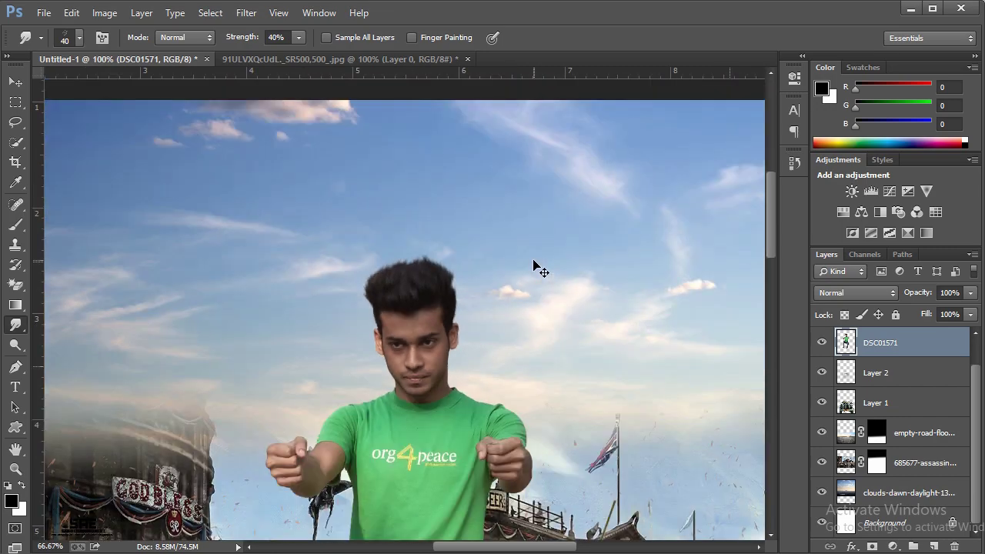
Open the wooden chest picture from File Explorer and move it into the Untitled-1 poster.
key("ctrl+minus")
key("ctrl+minus")
key("ctrl+minus")
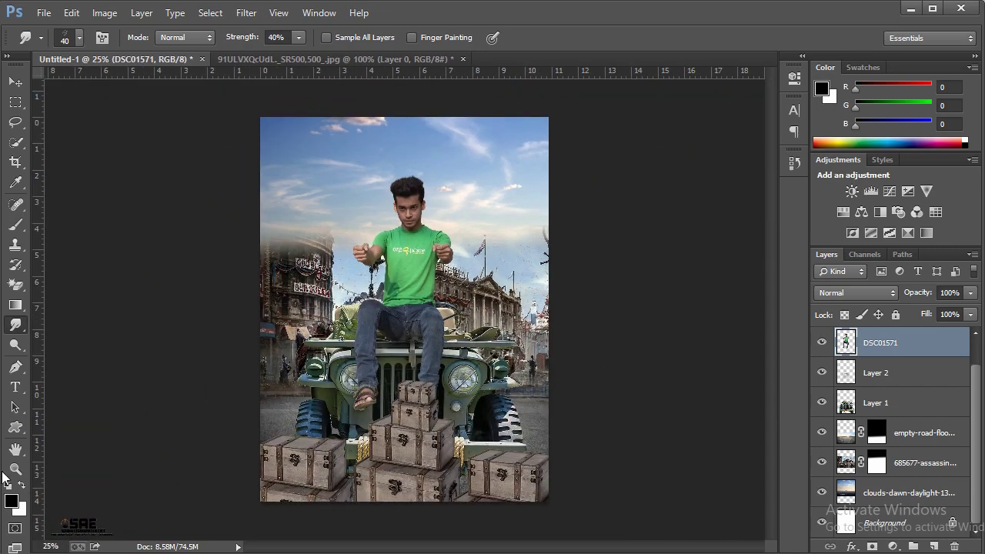
left_click(15, 469)
left_click(365, 378)
right_click(418, 341)
left_click(444, 444)
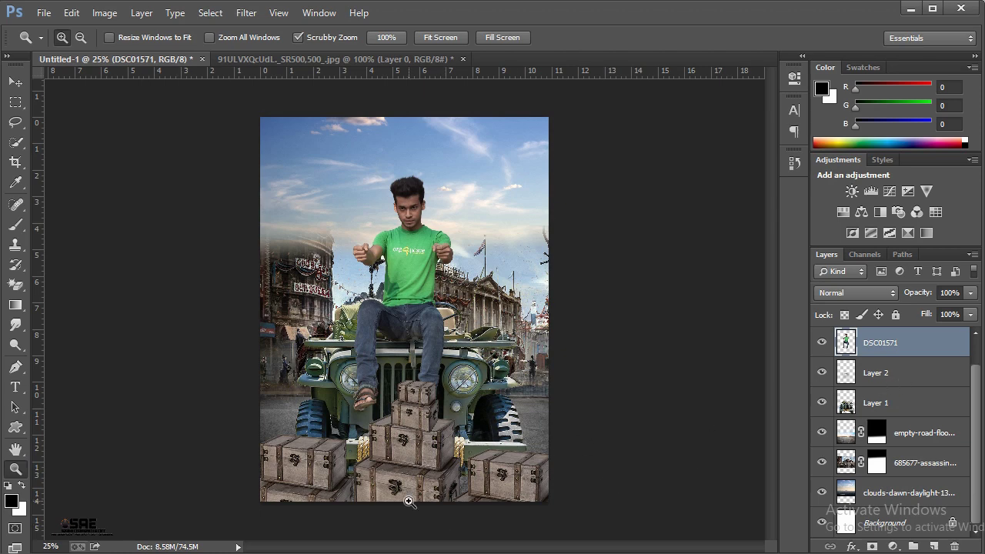
left_click(357, 551)
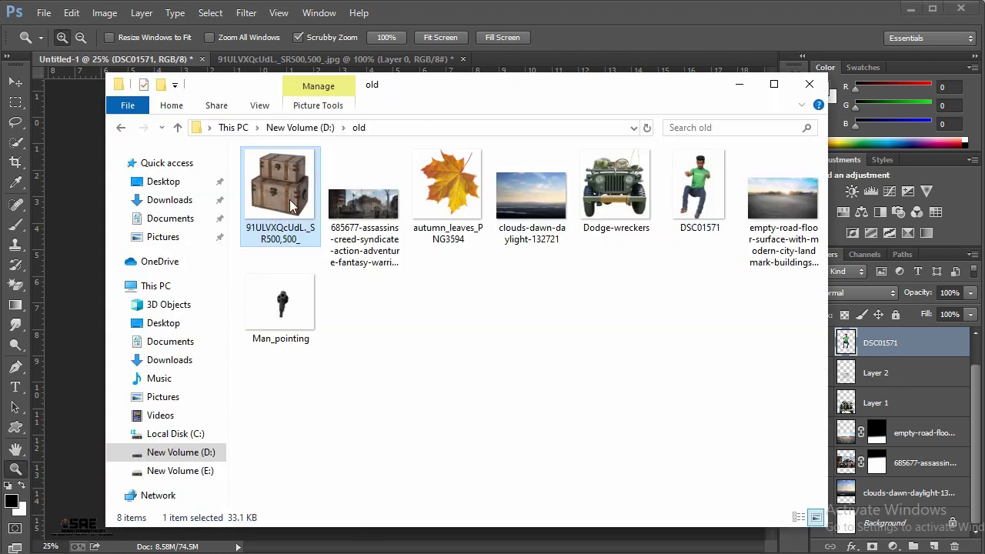
left_click_drag(289, 189, 350, 63)
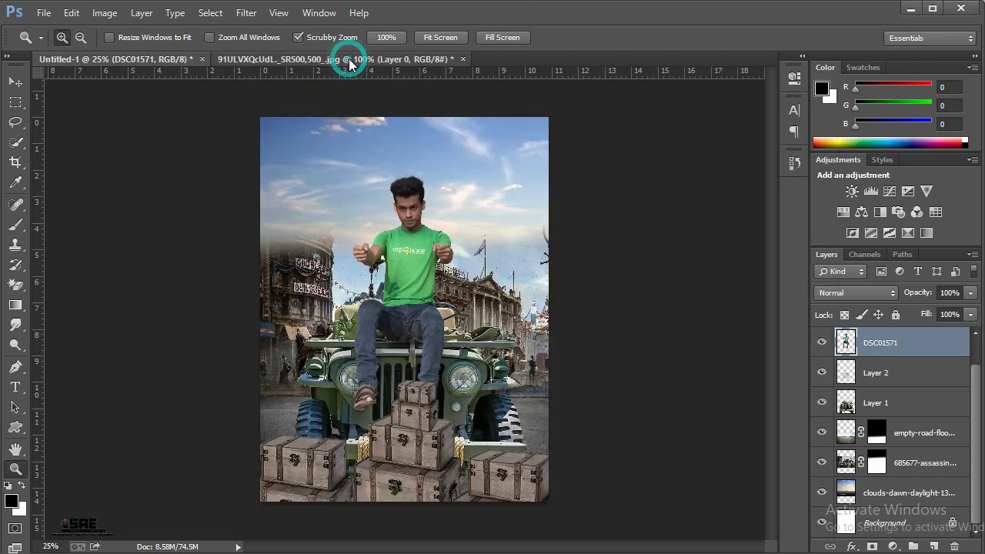
left_click(16, 81)
mouse_move(380, 257)
left_mouse_down()
mouse_move(170, 65)
mouse_move(413, 511)
left_mouse_up()
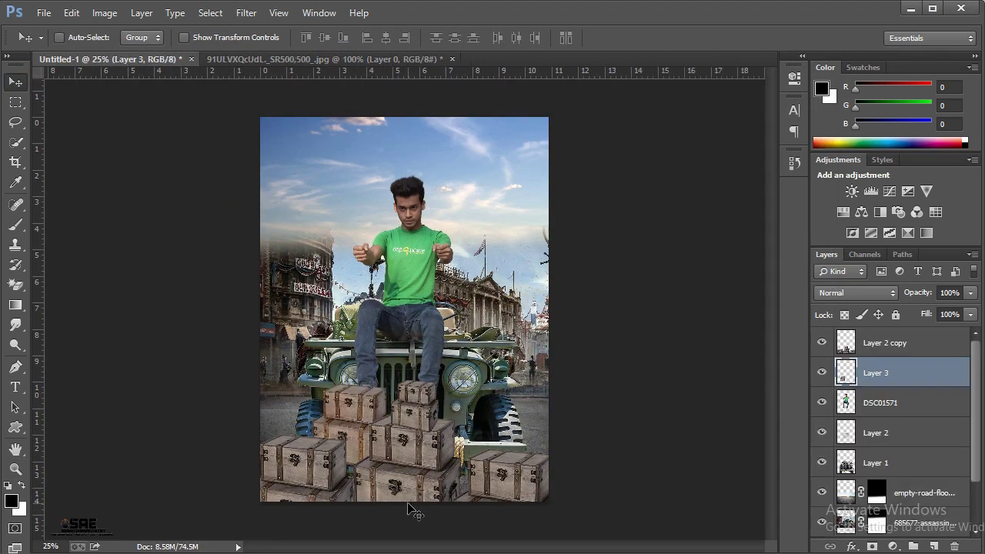
Scale the new chest to about three-quarters size and reorder Layer 3 in the stack.
key("ctrl+t")
left_click_drag(313, 383, 338, 412)
left_click(774, 37)
left_click_drag(869, 375, 869, 475)
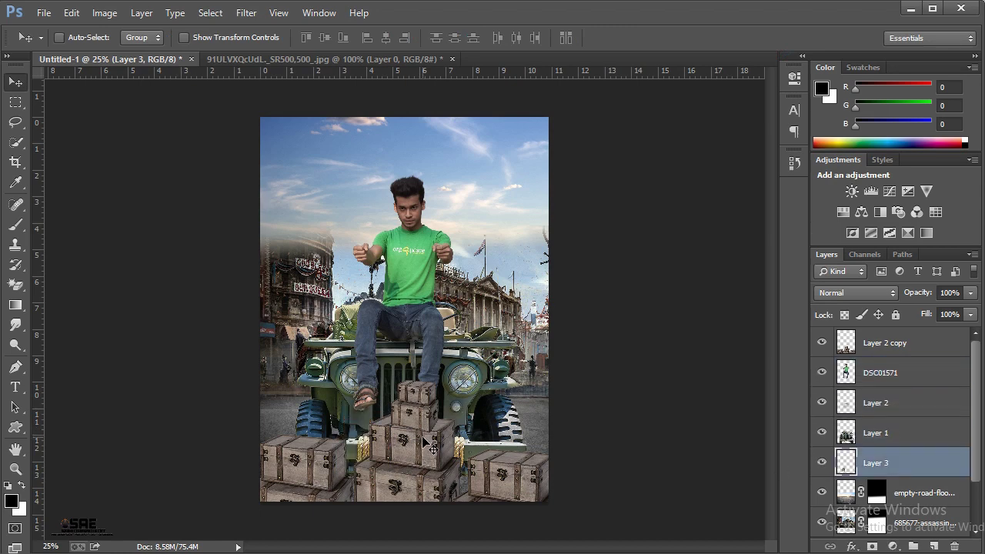
left_click_drag(876, 462, 875, 431)
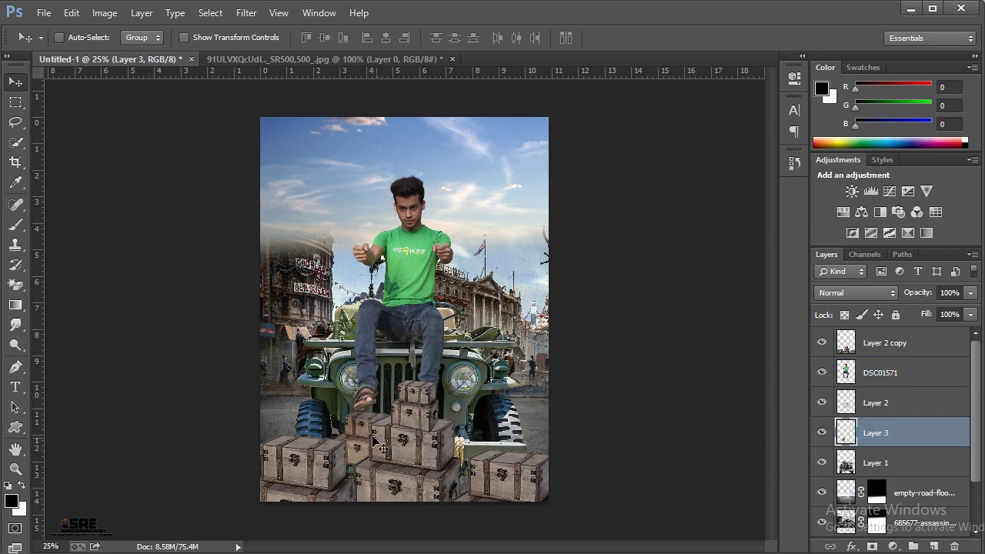
Fine-tune the chest's size to fit beside the stack's left, enlarging it slightly.
key("ctrl+t")
left_click_drag(336, 409, 331, 408)
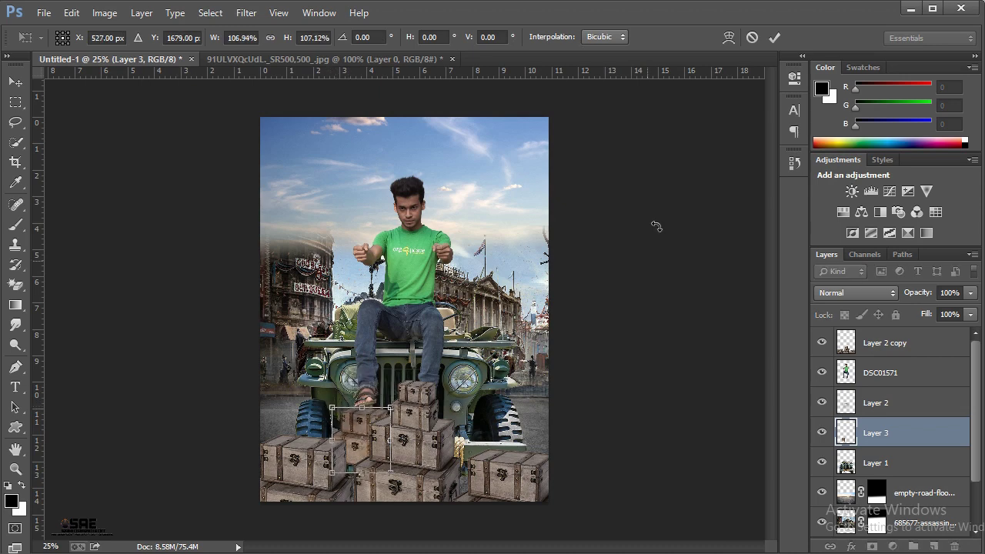
left_click(773, 37)
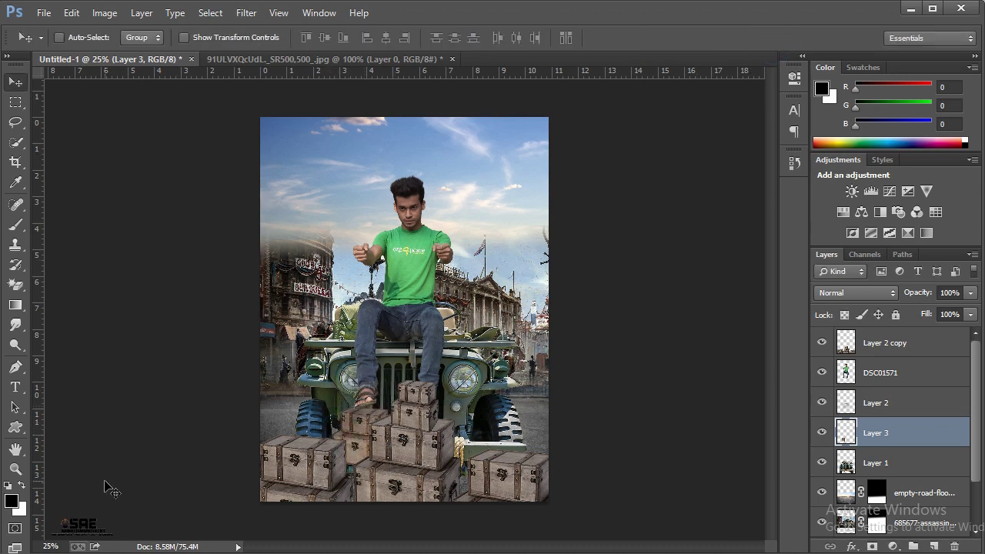
key("ctrl+t")
left_click_drag(390, 405, 392, 404)
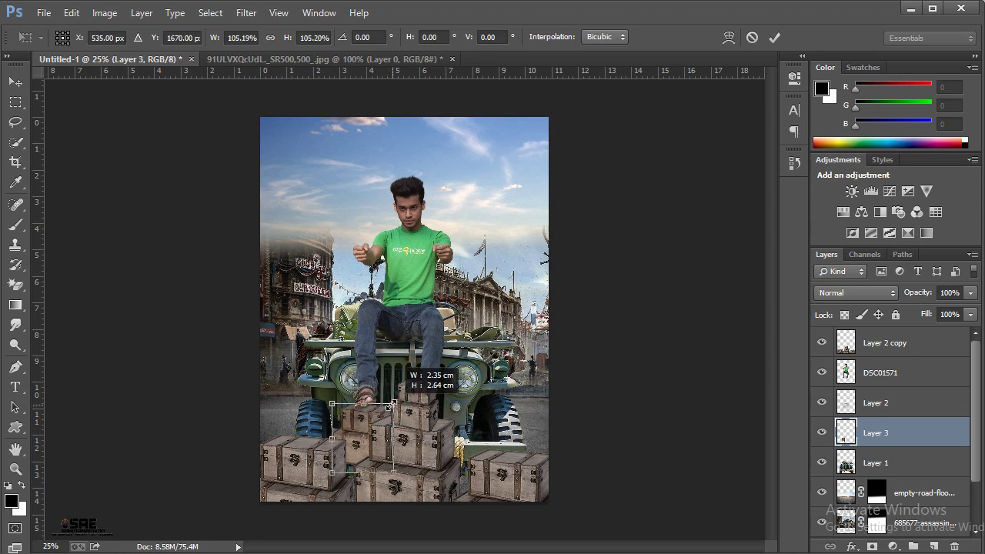
left_click(773, 37)
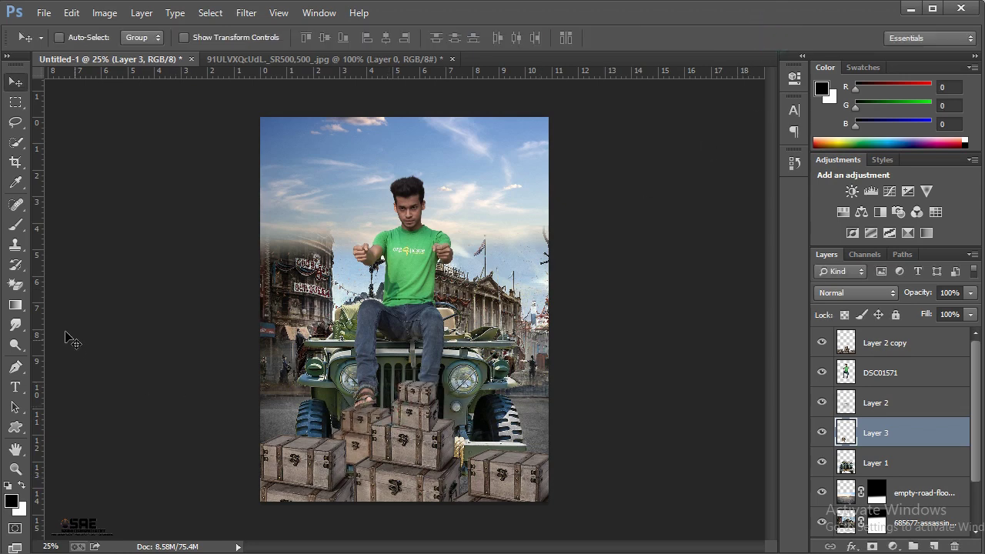
left_click(19, 227)
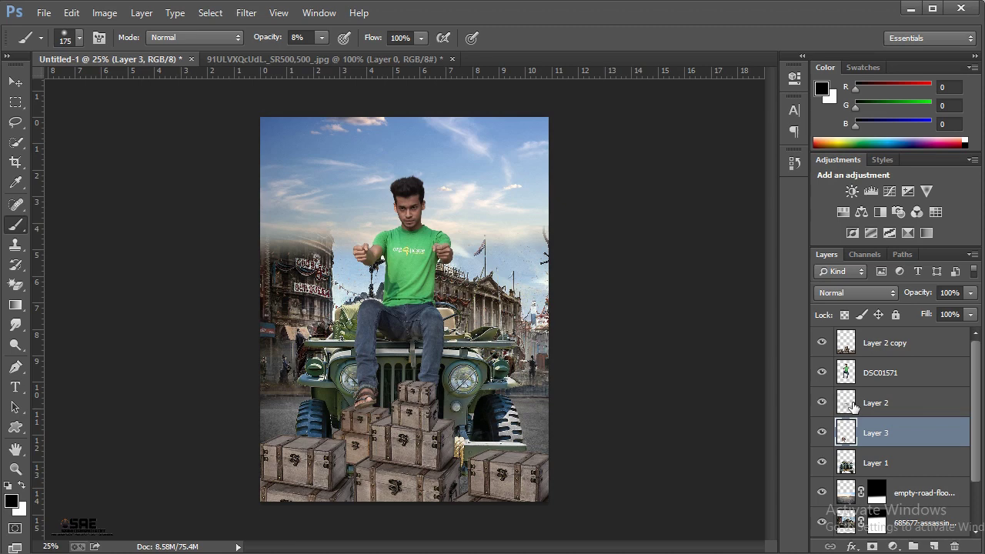
Toggle Layer 2's visibility, move it below and back above Layer 3, and zoom to inspect the chests.
left_click(821, 402)
left_click_drag(878, 406, 877, 440)
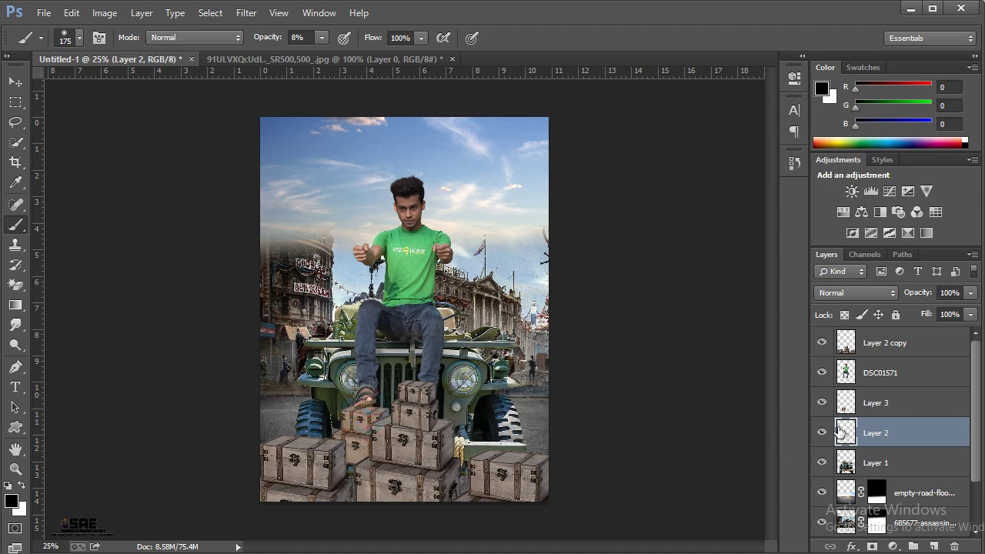
left_click_drag(870, 432, 873, 396)
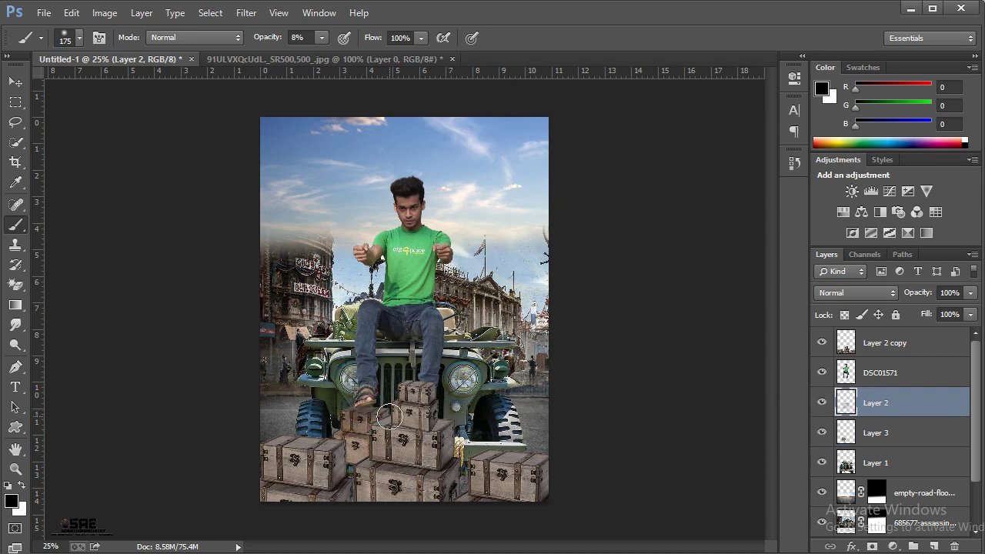
left_click(16, 469)
left_click(440, 216)
right_click(440, 214)
left_click(461, 321)
Close the separate chest document without saving and select the empty-road layer in the poster.
left_click(899, 354)
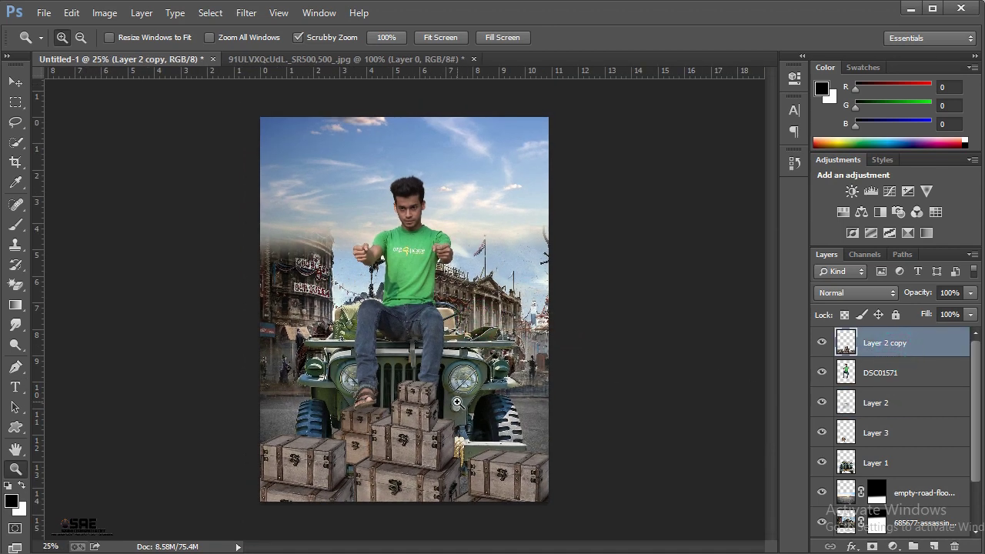
left_click(472, 58)
left_click(543, 229)
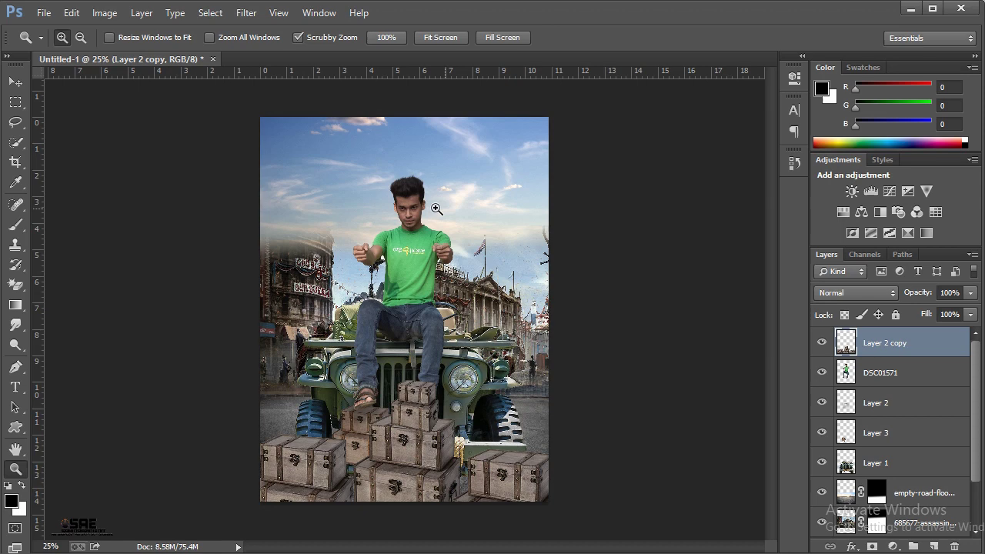
left_click(414, 223)
right_click(471, 189)
left_click(492, 294)
scroll(909, 477, "down", 1)
left_click(916, 467)
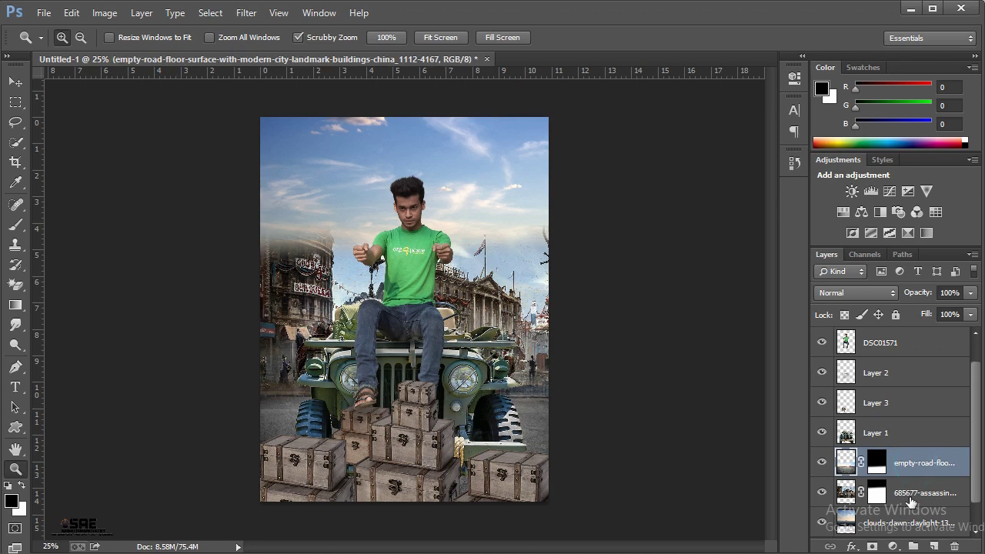
Add a new layer and set up an enlarged soft round brush with dark grey sampled from the road.
left_click(934, 545)
left_click(17, 224)
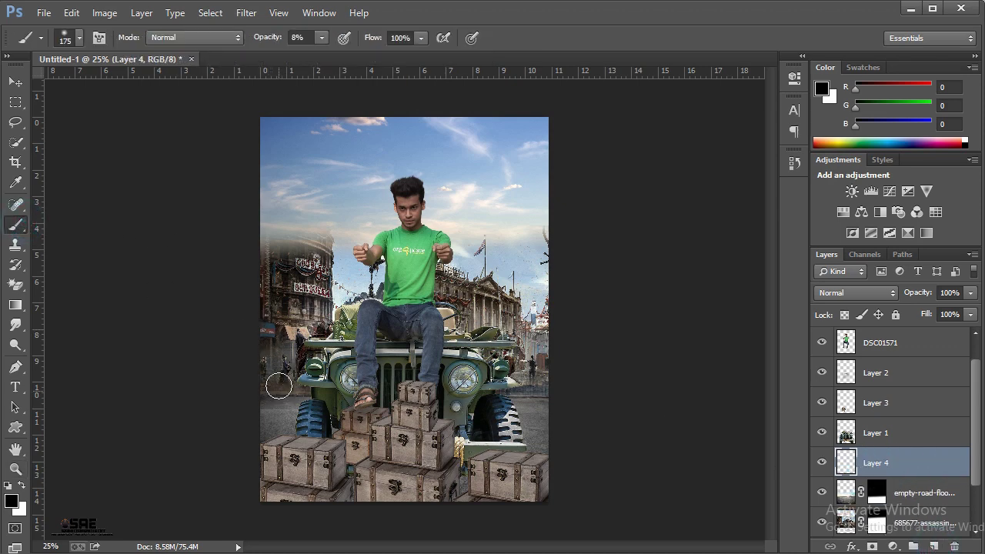
left_click(276, 363, "alt")
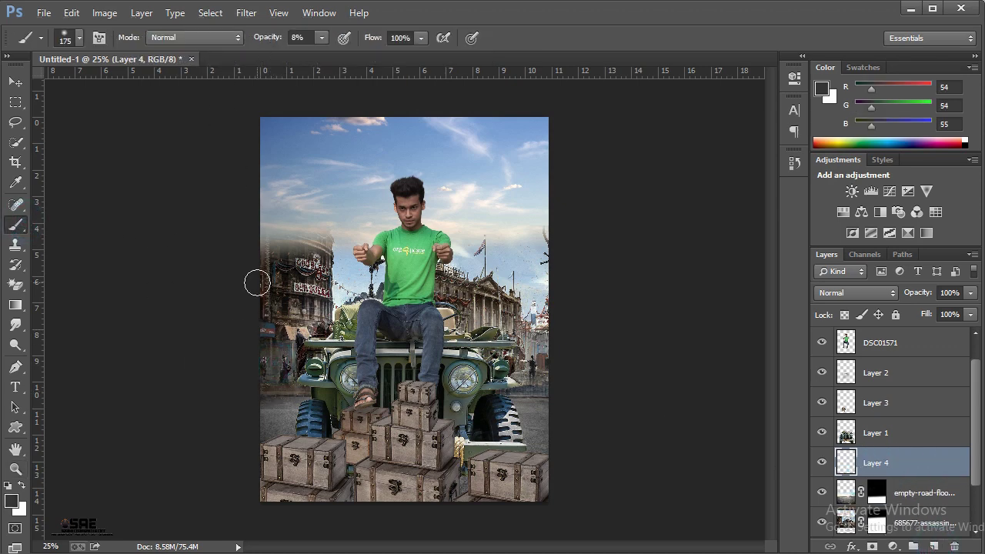
key("bracketright")
key("bracketright")
key("bracketright")
right_click(310, 326)
scroll(400, 470, "down", 3)
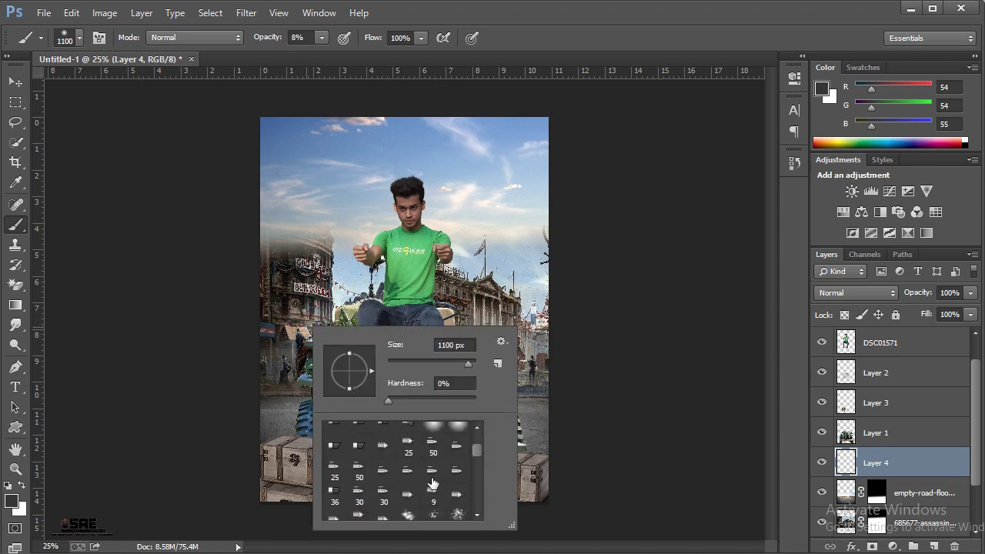
left_click(417, 488)
left_click(587, 36)
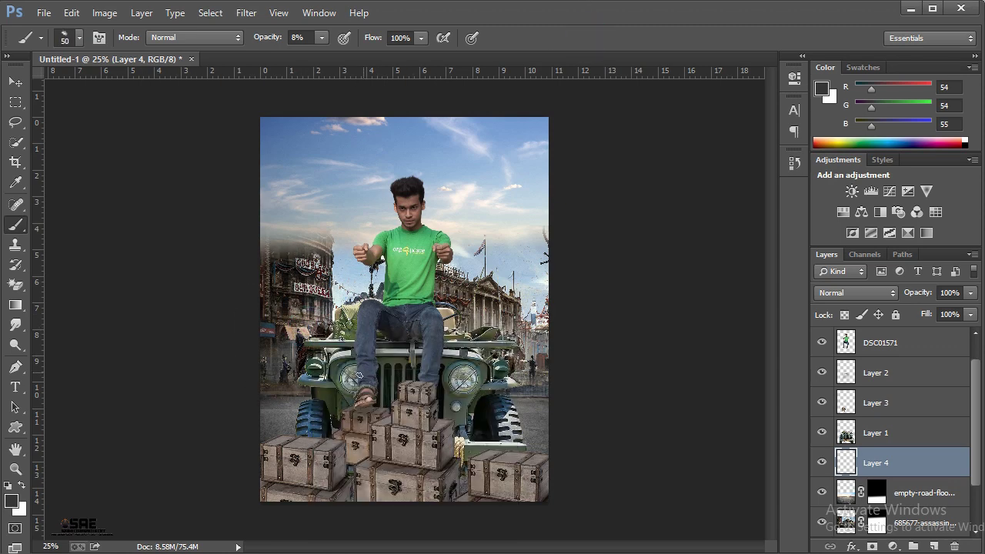
Brush faint dark grey shading on the road on both sides of the jeep.
left_click_drag(282, 392, 292, 377)
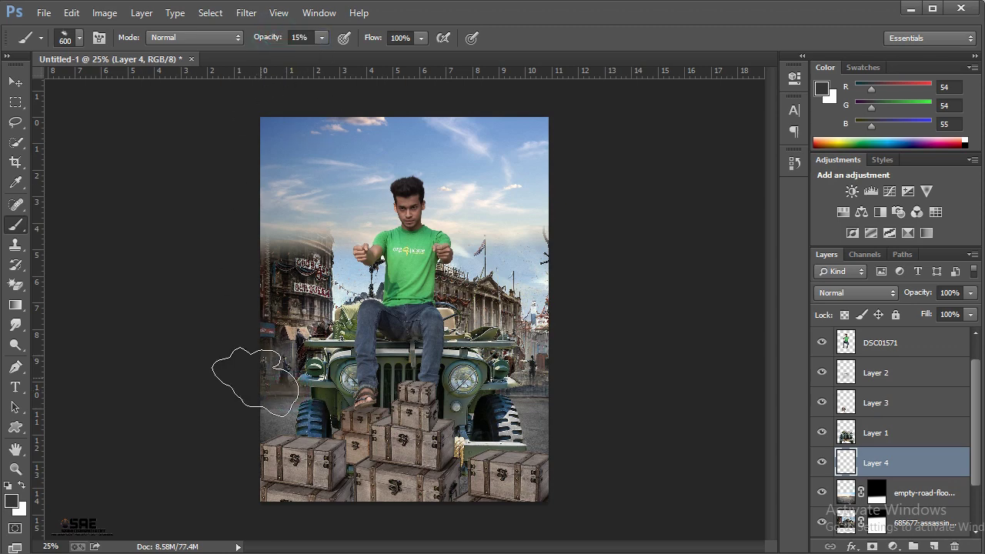
left_click(314, 378)
left_click(533, 378)
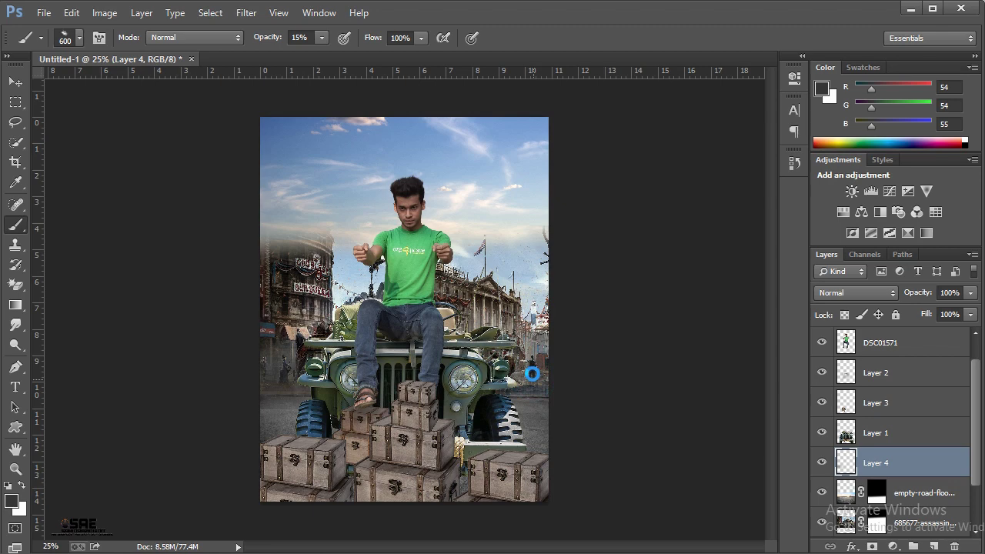
left_click(288, 389)
Soften the shading with a 6.6 px Gaussian Blur.
left_click(246, 13)
mouse_move(254, 183)
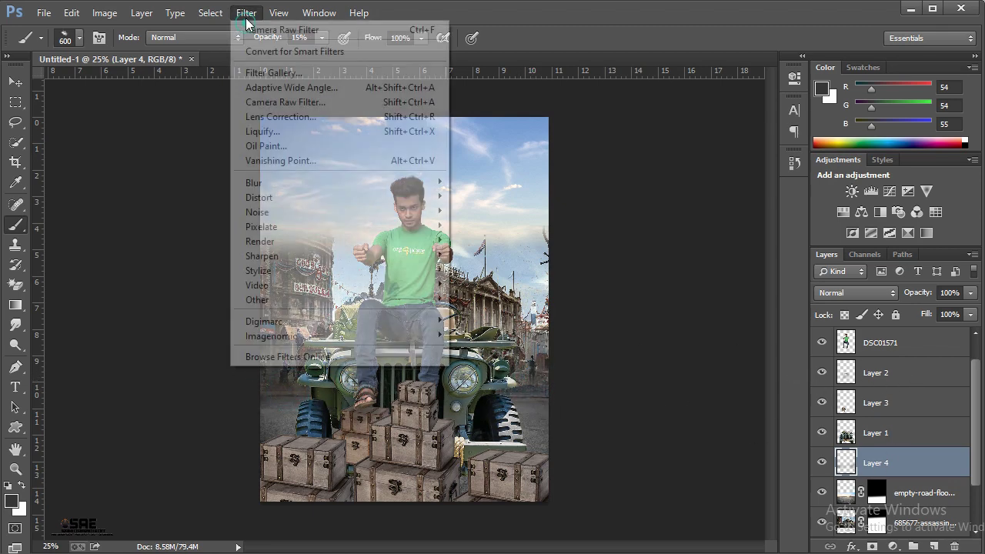
left_click(490, 291)
left_click_drag(788, 390, 823, 390)
left_click(973, 186)
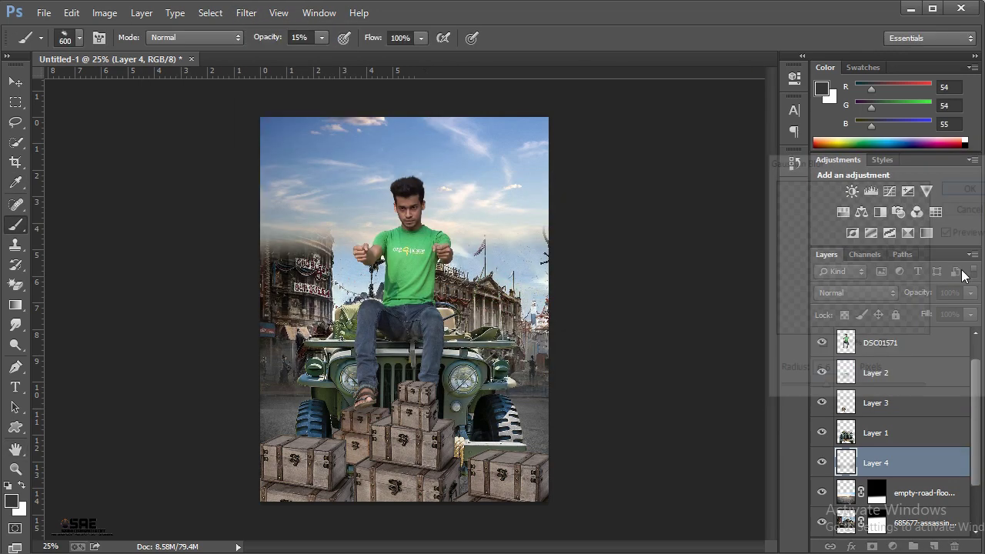
left_click(897, 355)
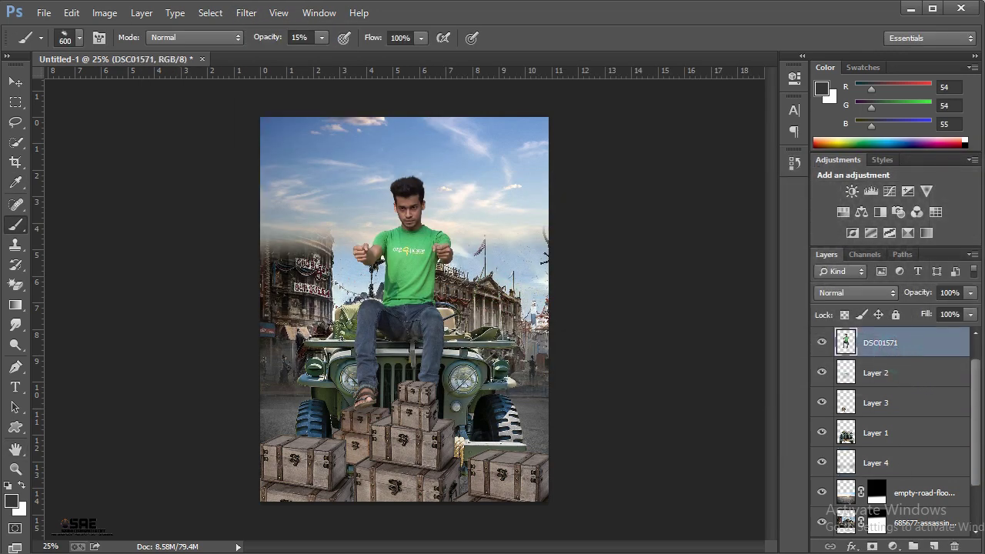
On new Layer 5, sample a tan colour from the chests and brush at 32% opacity.
left_click(937, 546)
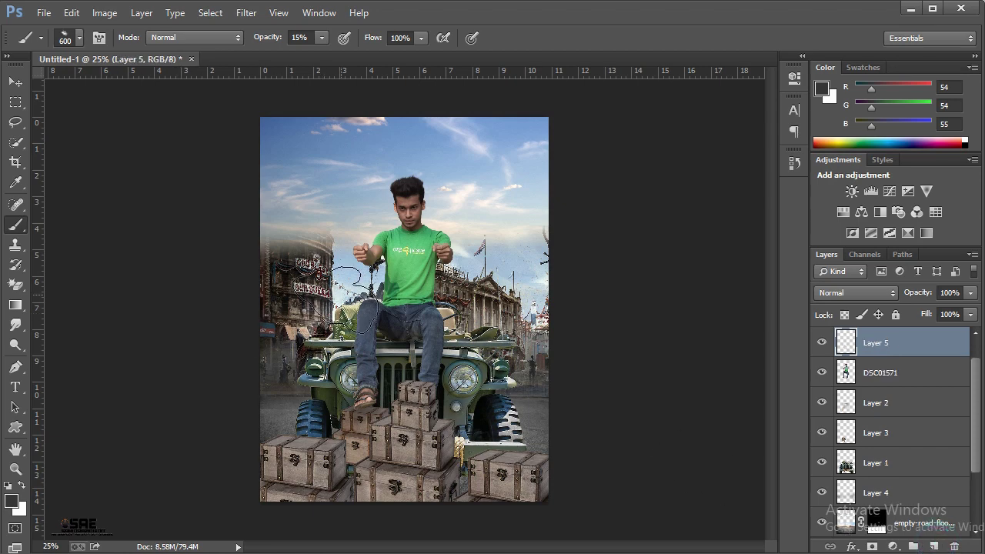
left_click(300, 304, "alt")
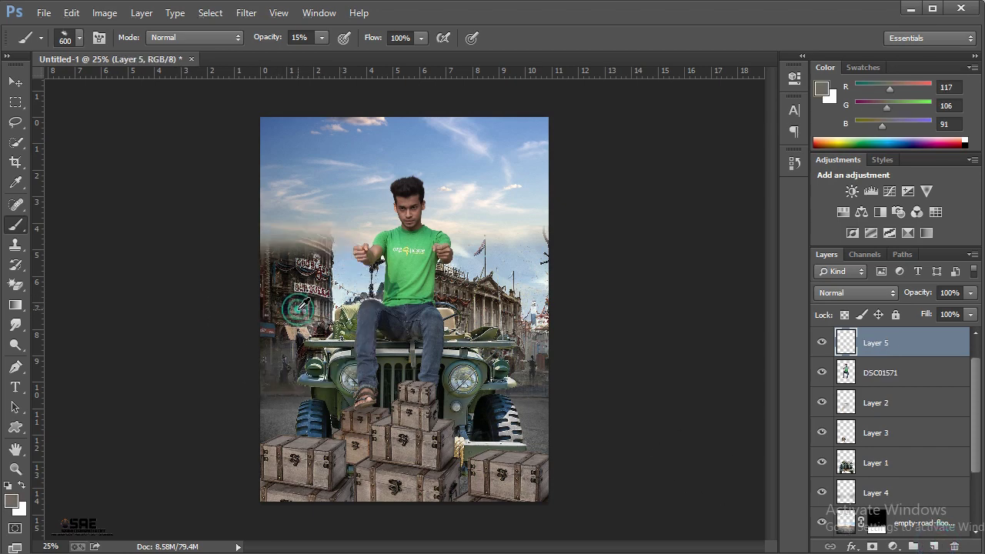
key("bracketright")
key("bracketright")
key("bracketright")
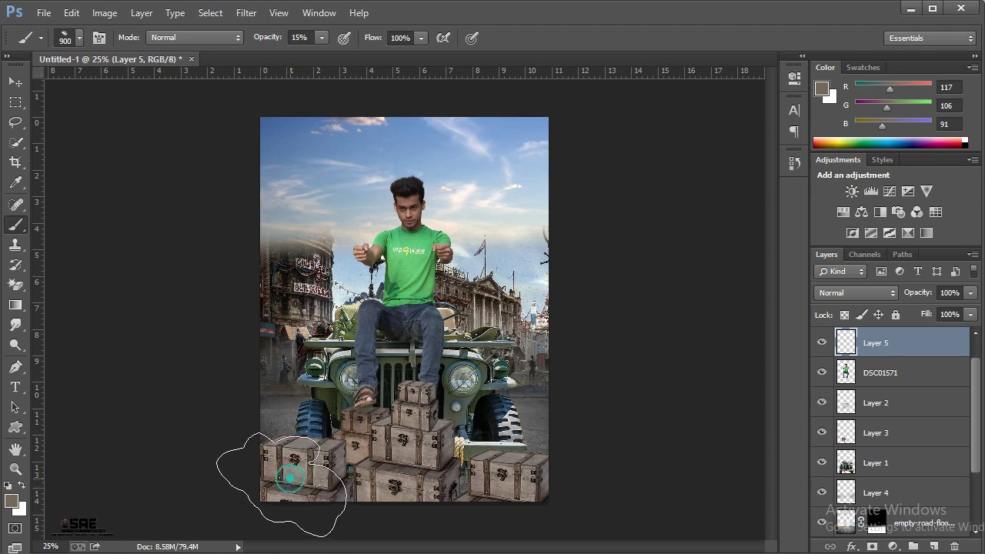
left_click_drag(282, 491, 353, 484)
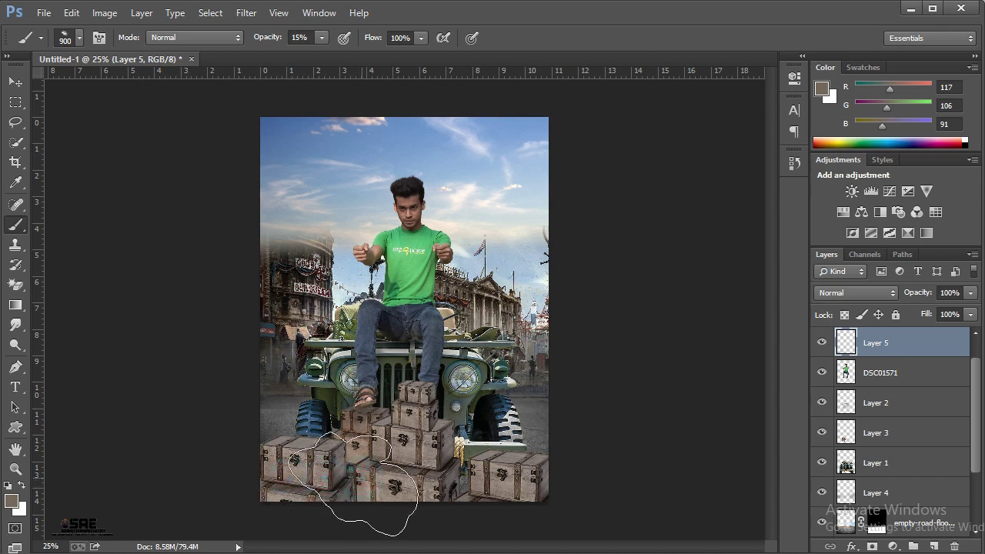
left_click_drag(271, 44, 283, 44)
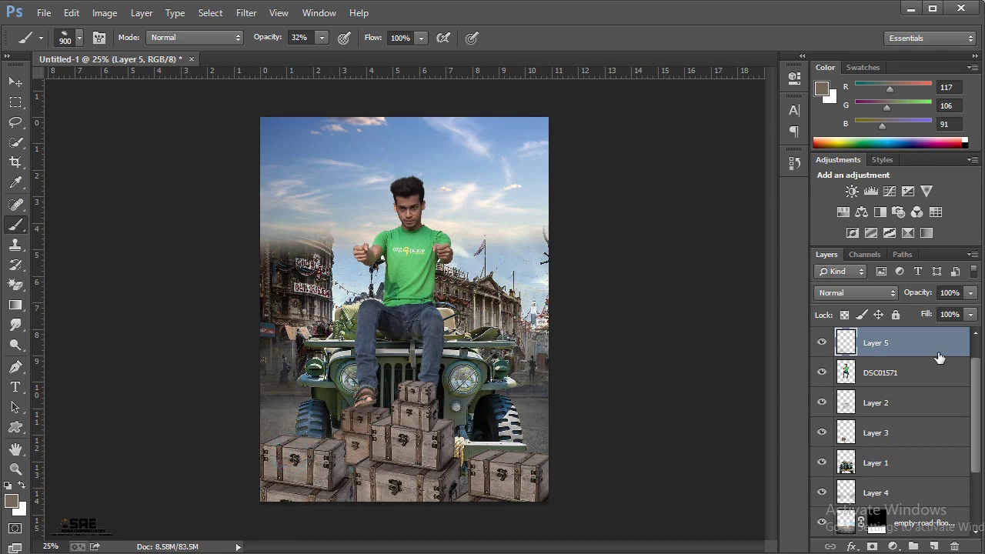
left_click_drag(846, 377, 912, 341)
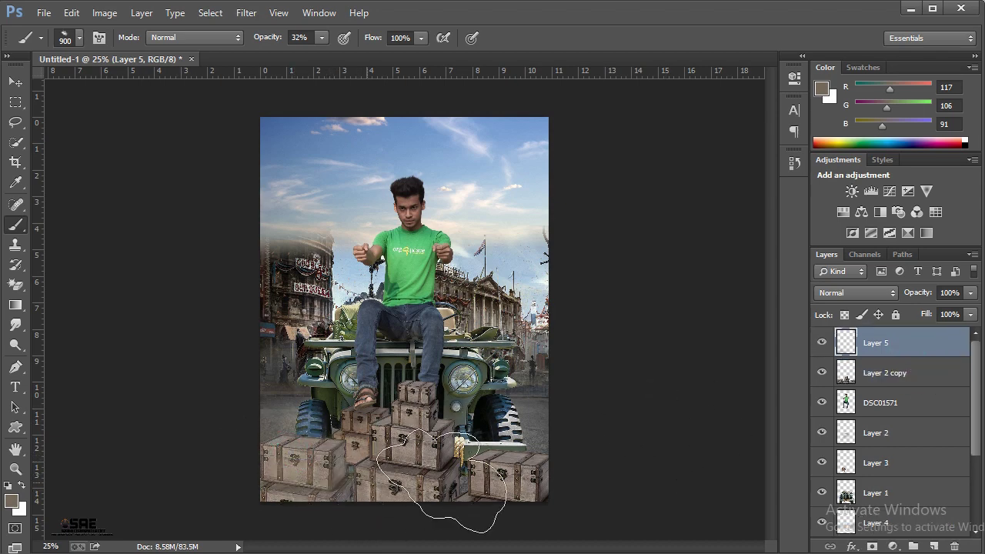
Paint soft brownish shading across the trunks and around the jeep's right wheel.
left_click(538, 448)
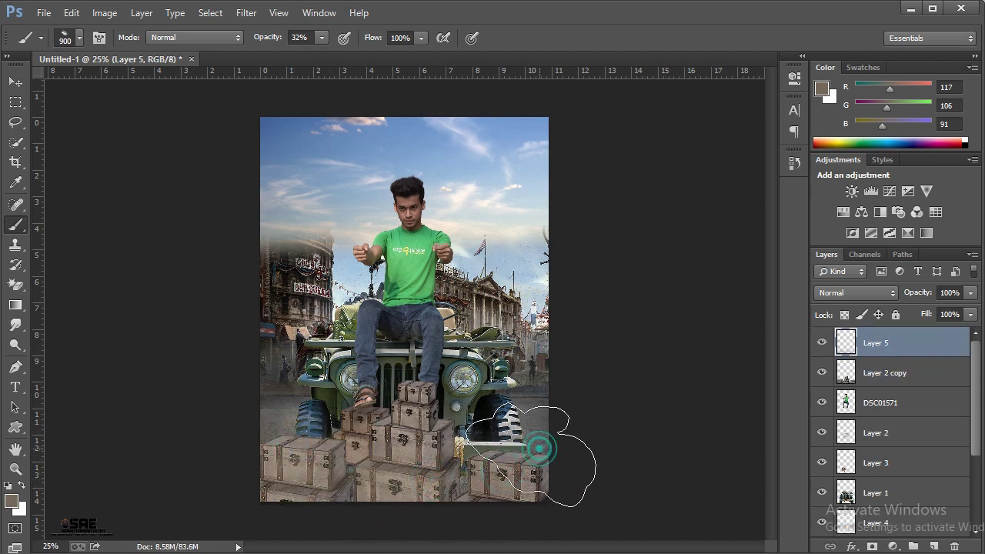
left_click(259, 471)
left_click(556, 437)
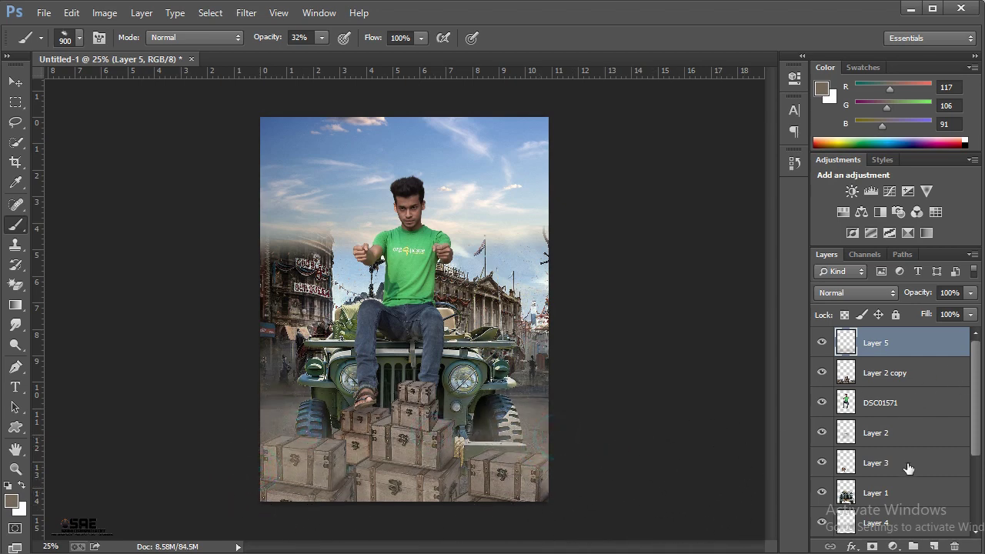
Delete the unneeded empty Layer 6 and zoom the view to 50%.
left_click(934, 546)
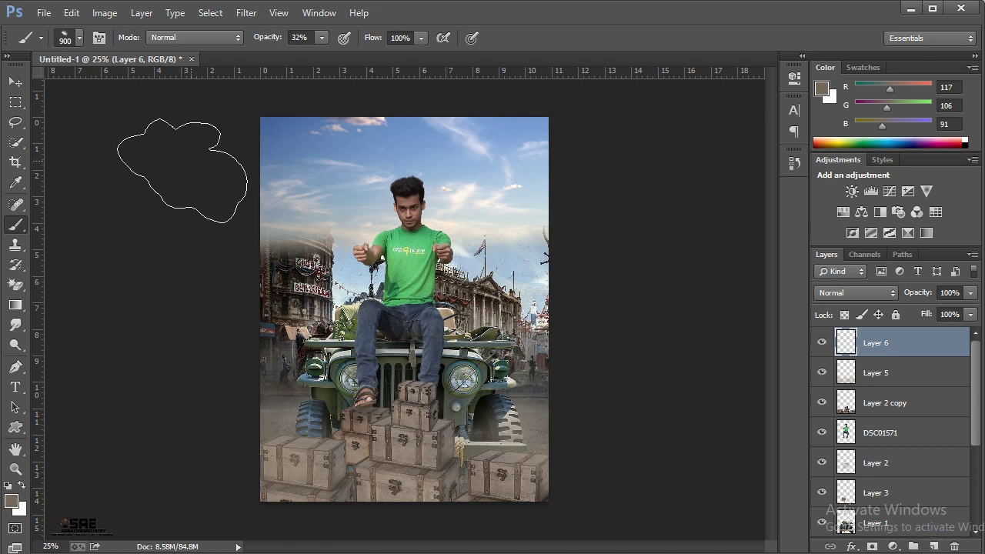
left_click(15, 468)
left_click(330, 313)
right_click(436, 240)
left_click(476, 348)
left_click(954, 545)
left_click(462, 227)
key("ctrl+plus")
key("ctrl+plus")
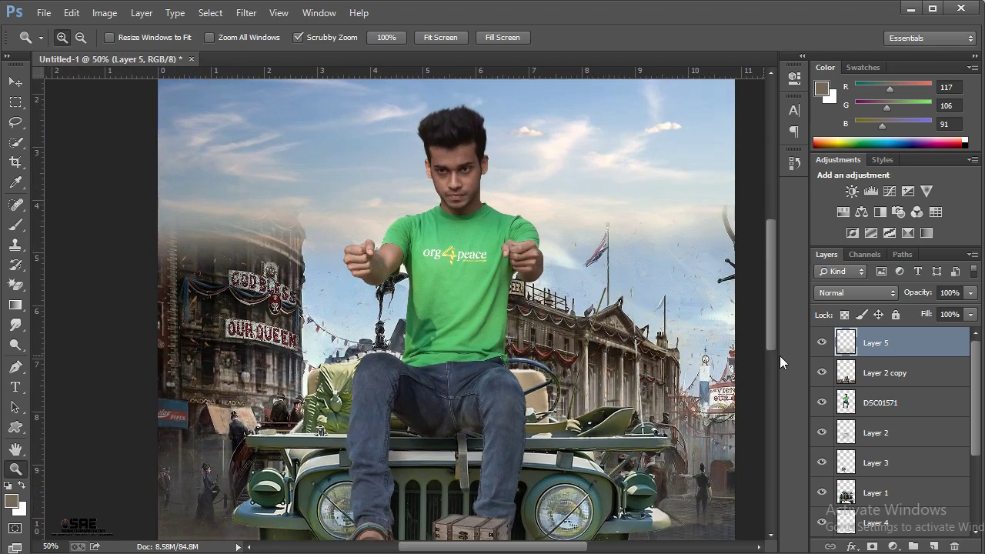
Place the Man_pointing revolver image above DSC01571, shrink it, rasterize it, and move it into the right fist.
scroll(896, 450, "down", 1)
left_click(891, 373)
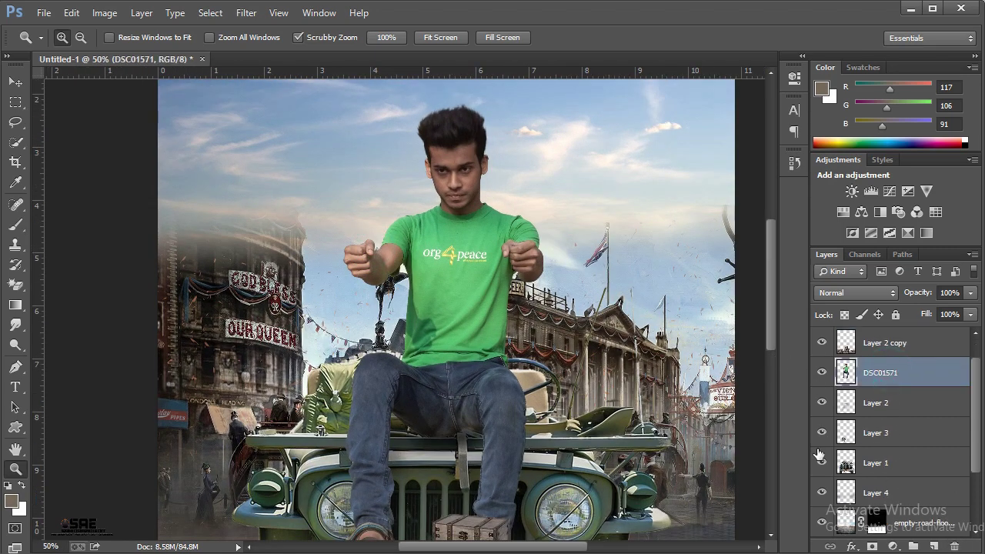
key("alt+Tab")
left_click_drag(300, 315, 97, 246)
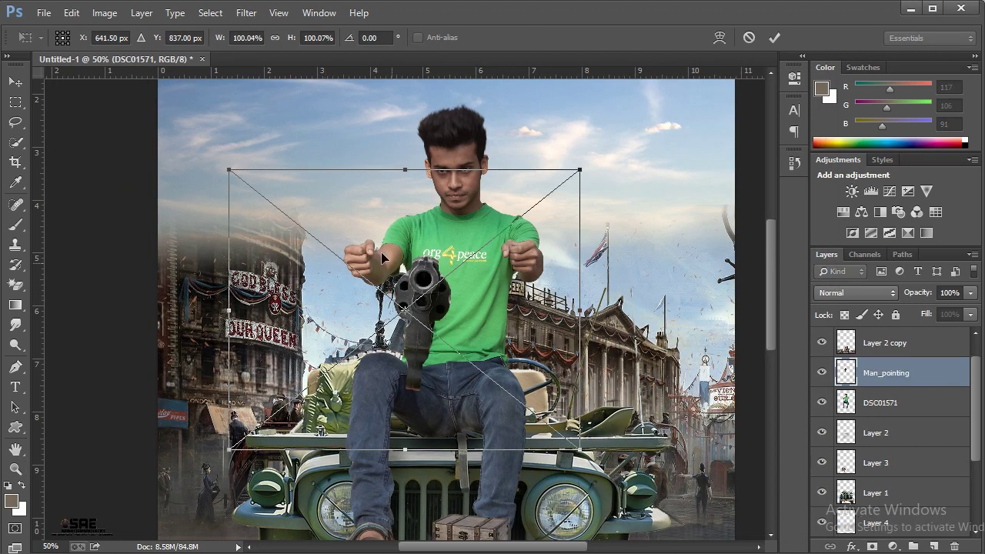
left_click_drag(241, 177, 436, 334)
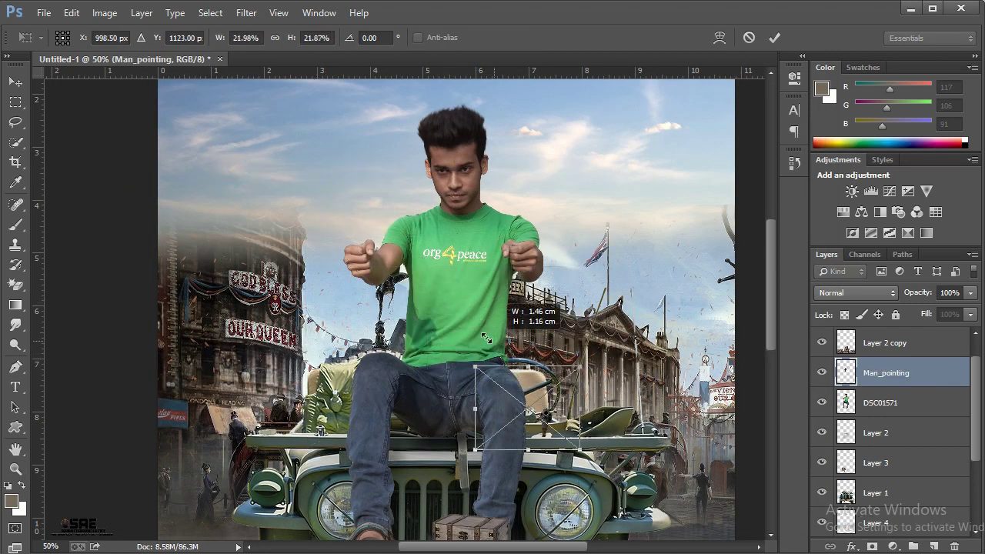
left_click(774, 37)
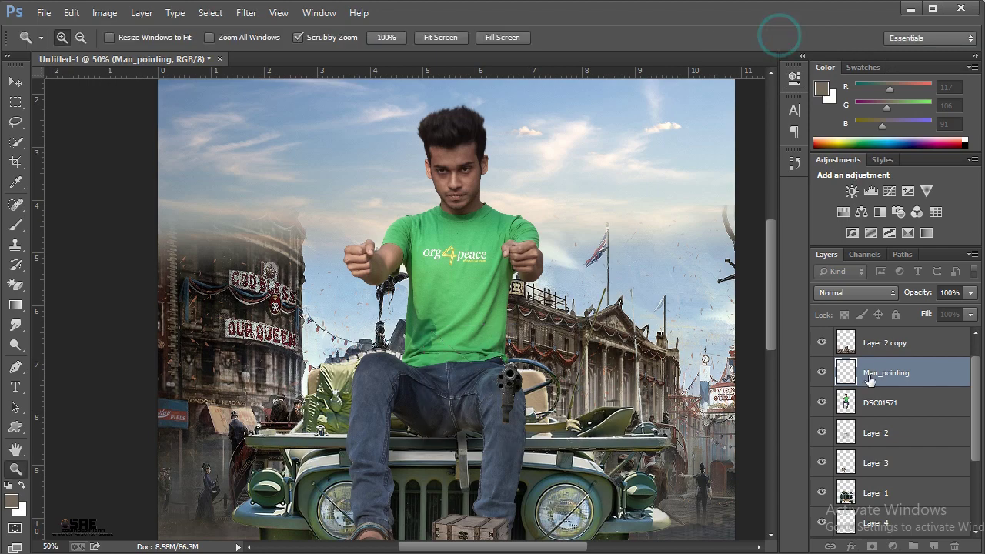
right_click(888, 373)
left_click(736, 229)
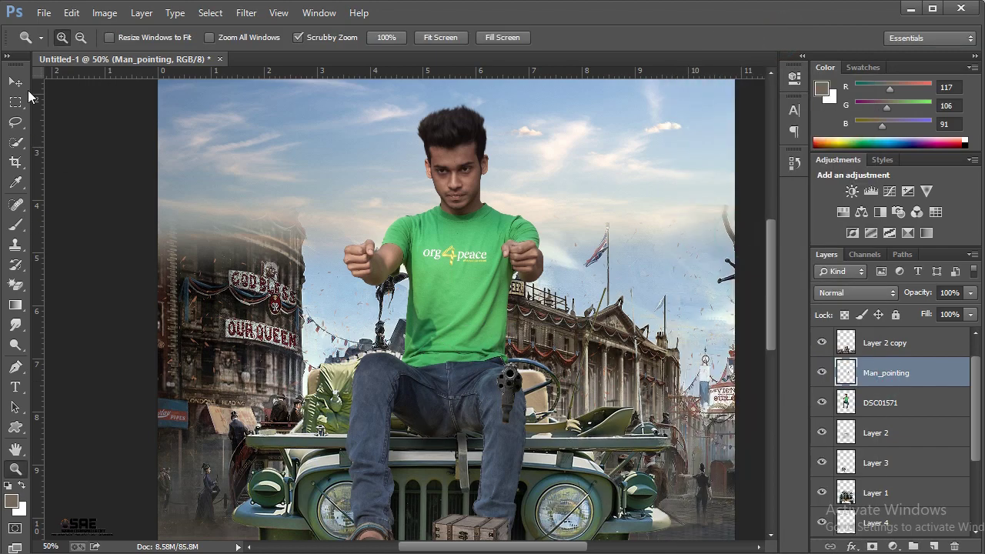
left_click(20, 83)
left_click_drag(531, 392, 529, 241)
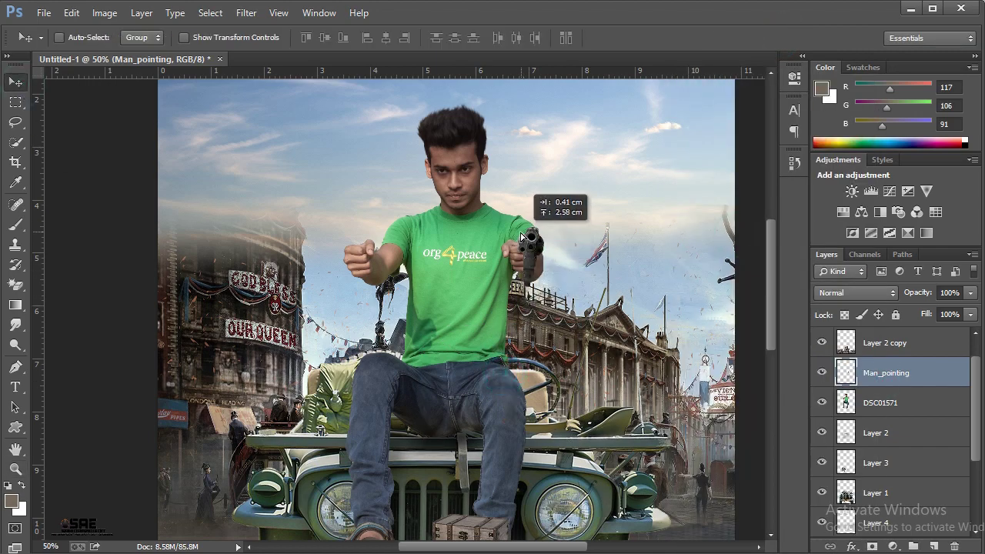
Flip the revolver horizontally, then rotate, resize and nudge it to sit in the fist.
scroll(611, 277, "up", 5)
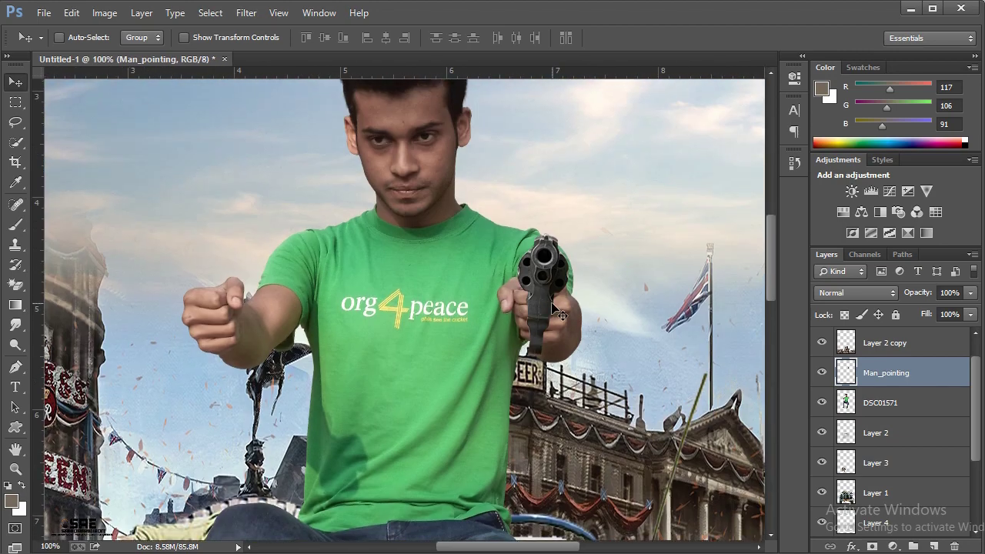
key("ctrl+t")
right_click(545, 287)
left_click(589, 513)
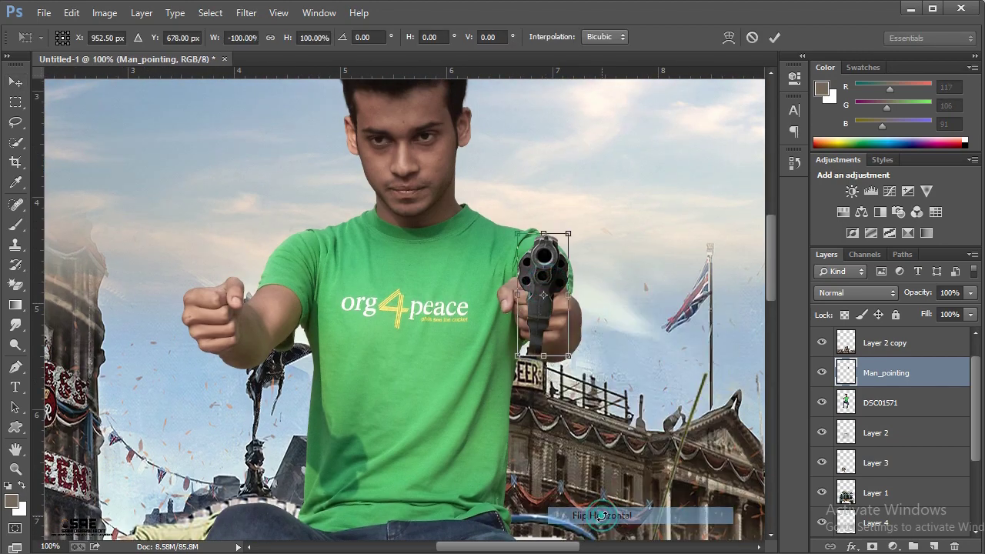
left_click_drag(591, 341, 588, 344)
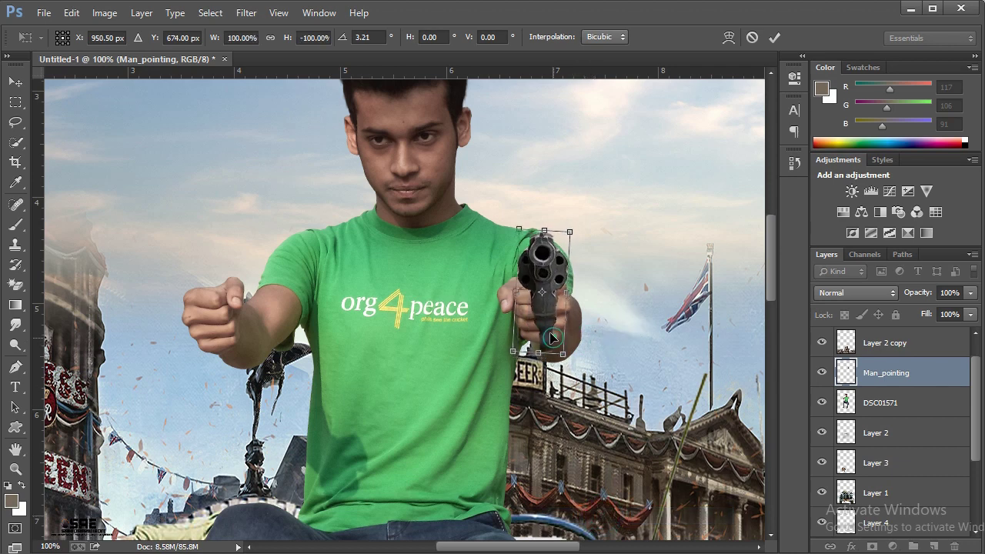
left_click_drag(516, 225, 521, 241)
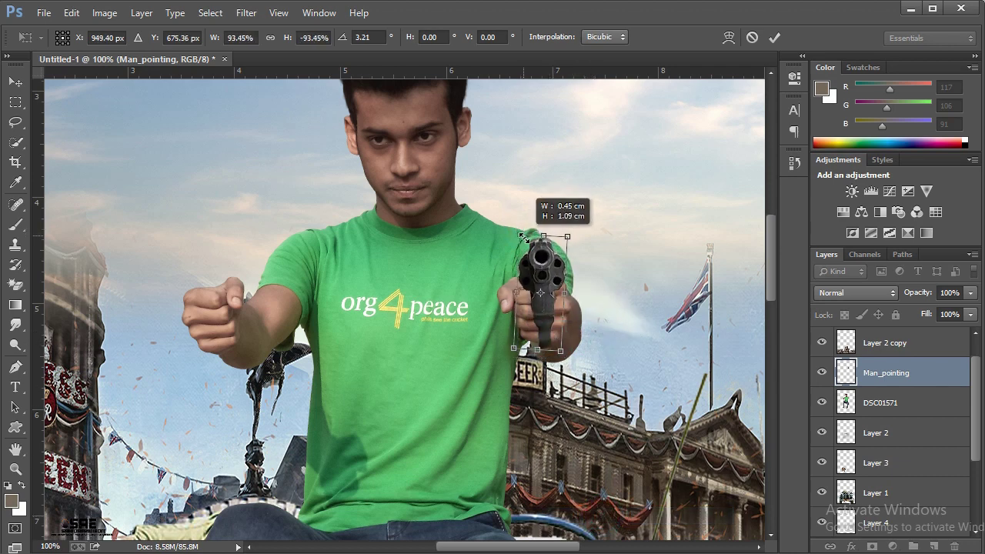
left_click_drag(533, 336, 528, 331)
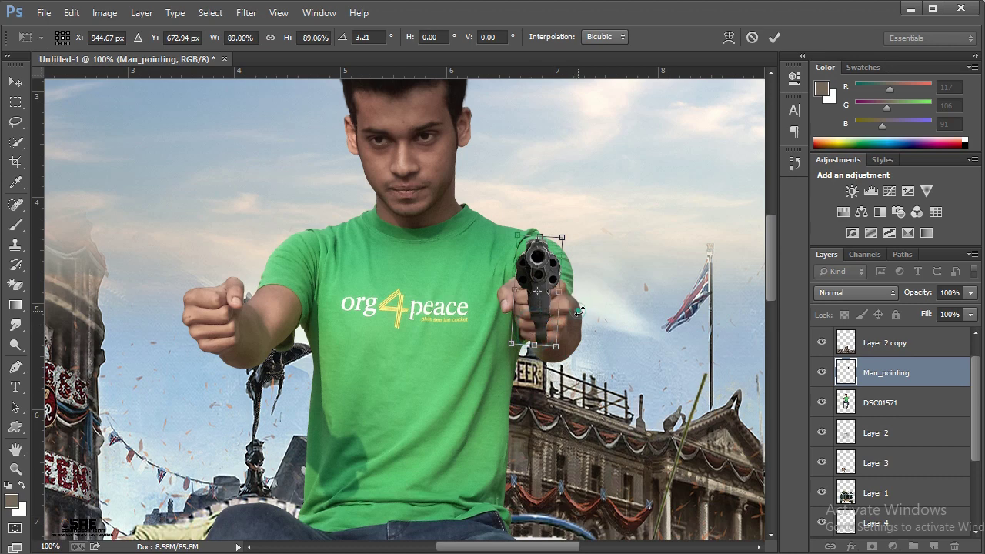
left_click_drag(578, 313, 573, 319)
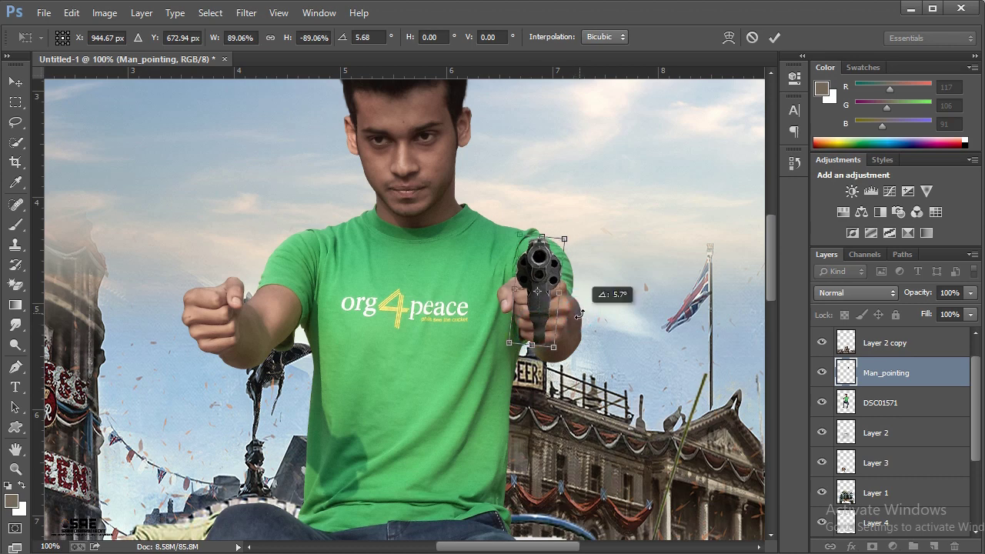
left_click(773, 36)
Alt-drag a revolver copy onto the left fist, tilt it the other way, and warp it to fit.
left_click_drag(548, 295, 231, 302, "alt")
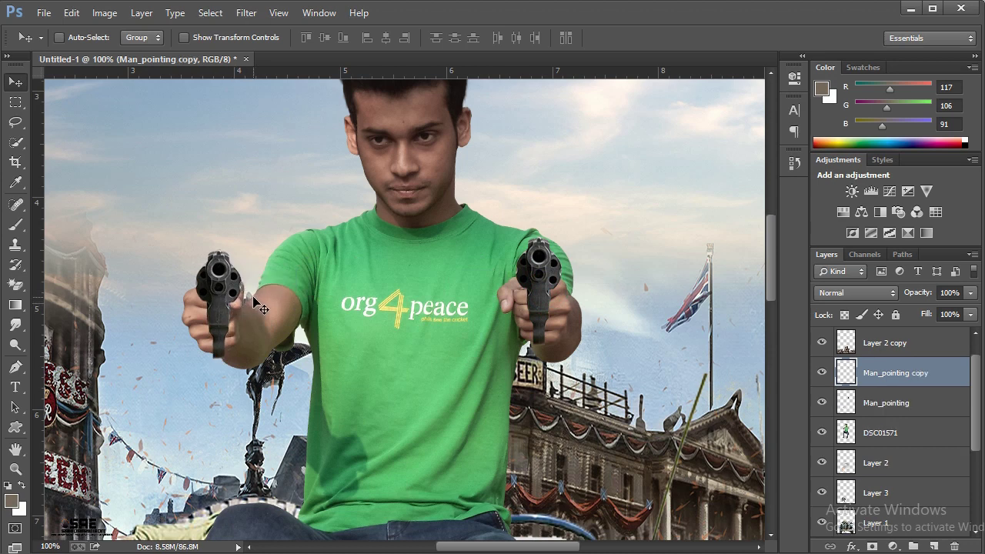
key("ctrl+t")
left_click_drag(239, 233, 228, 230)
left_click_drag(219, 303, 210, 303)
right_click(215, 323)
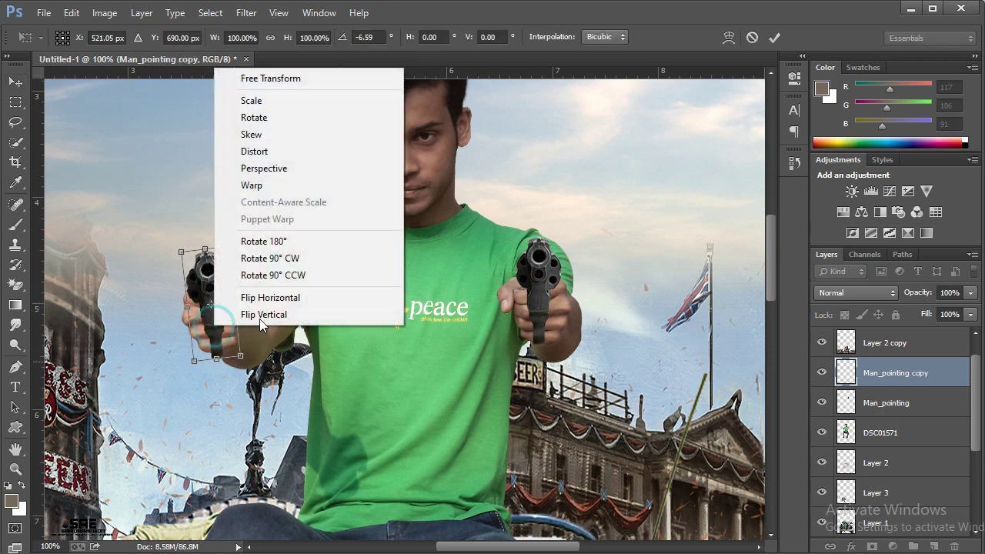
left_click(254, 185)
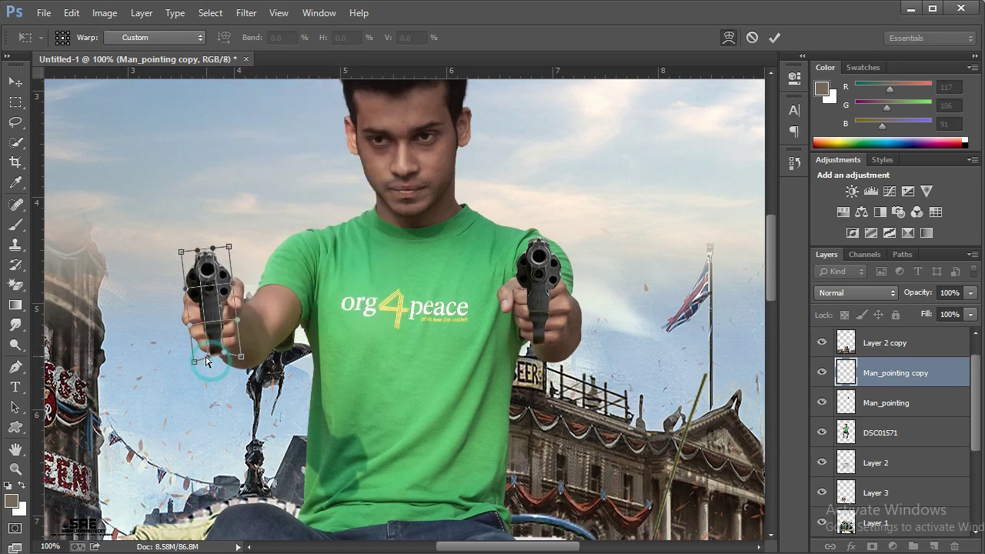
left_click(774, 37)
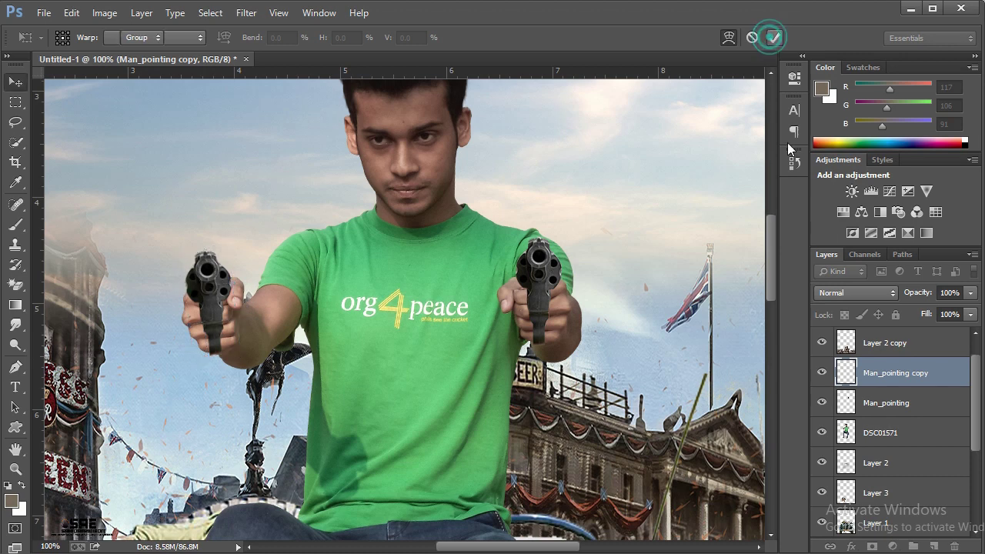
left_click(879, 408)
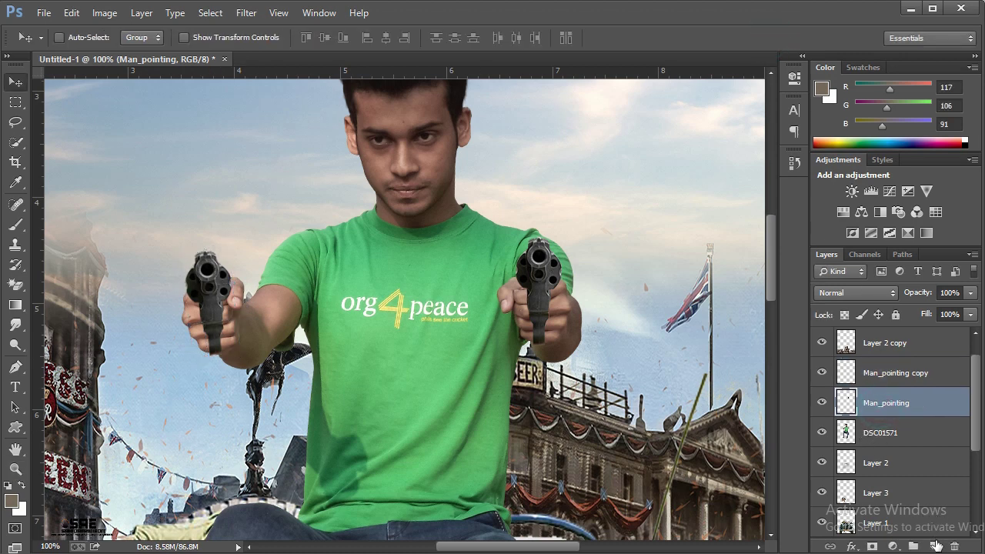
Add a new layer beneath the revolvers and set a small black soft round brush at 6% opacity.
left_click(936, 544)
left_click_drag(883, 432, 891, 450)
left_click(16, 224)
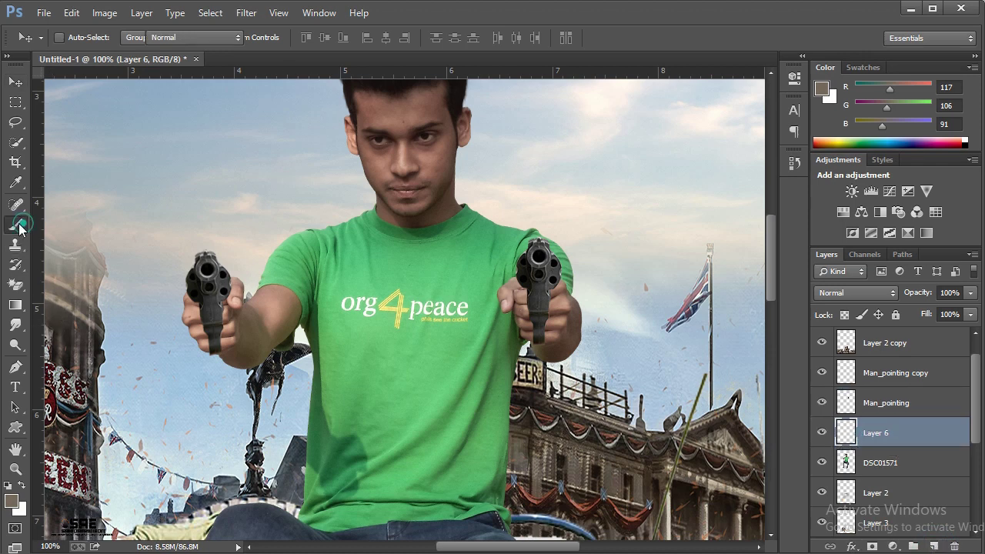
left_click(8, 485)
left_click(21, 484)
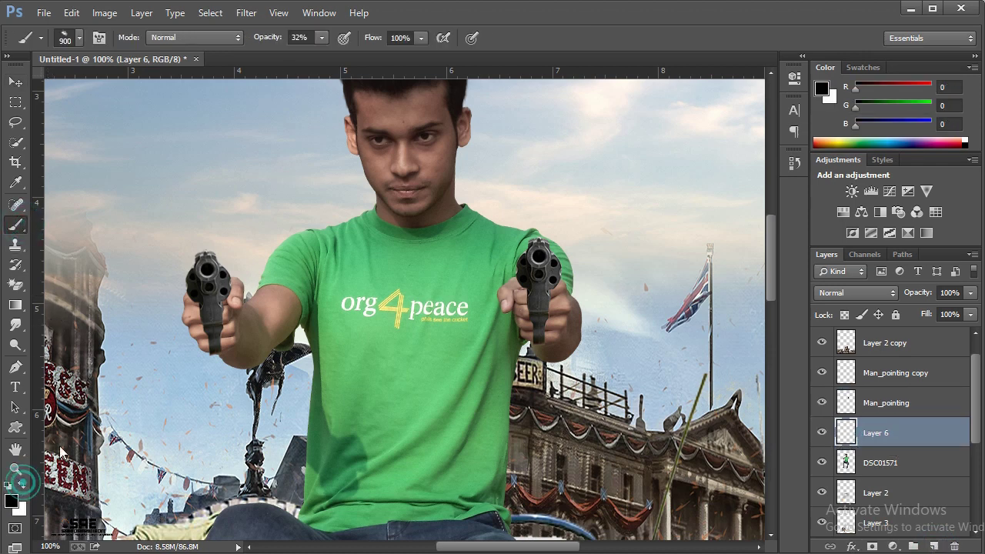
right_click(306, 185)
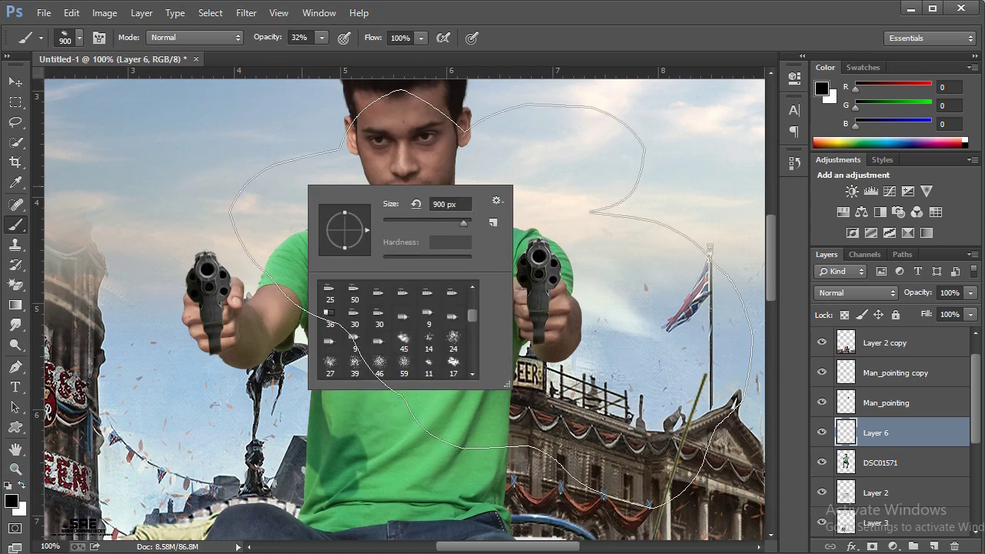
left_click_drag(471, 316, 472, 296)
left_click(427, 293)
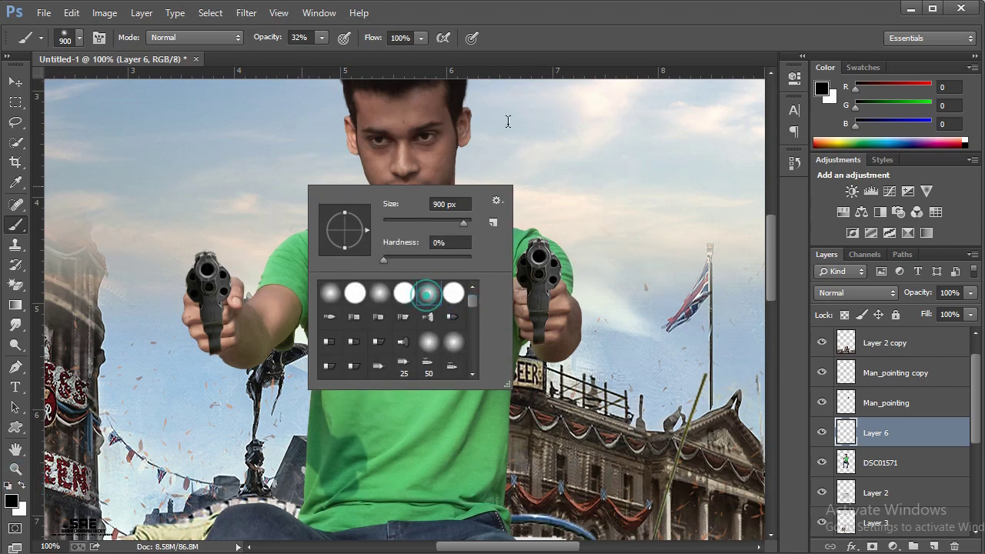
left_click_drag(278, 37, 262, 40)
key("bracketleft")
key("bracketleft")
key("bracketleft")
key("bracketleft")
key("bracketleft")
key("bracketleft")
key("bracketleft")
key("bracketleft")
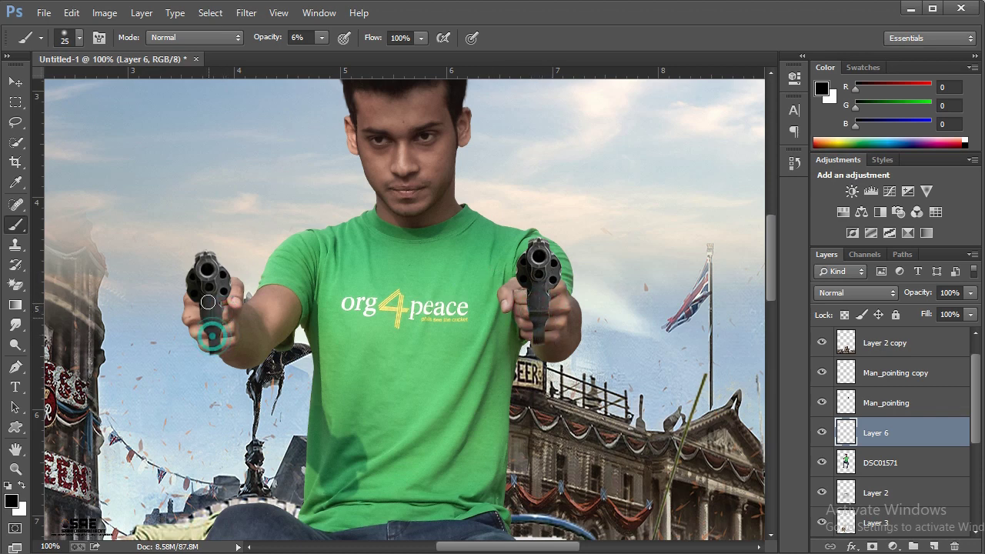
Paint faint shadow on the fist around the left revolver, toggling the layer to compare.
left_click(821, 434)
left_click(821, 434)
left_click(821, 433)
left_click(822, 433)
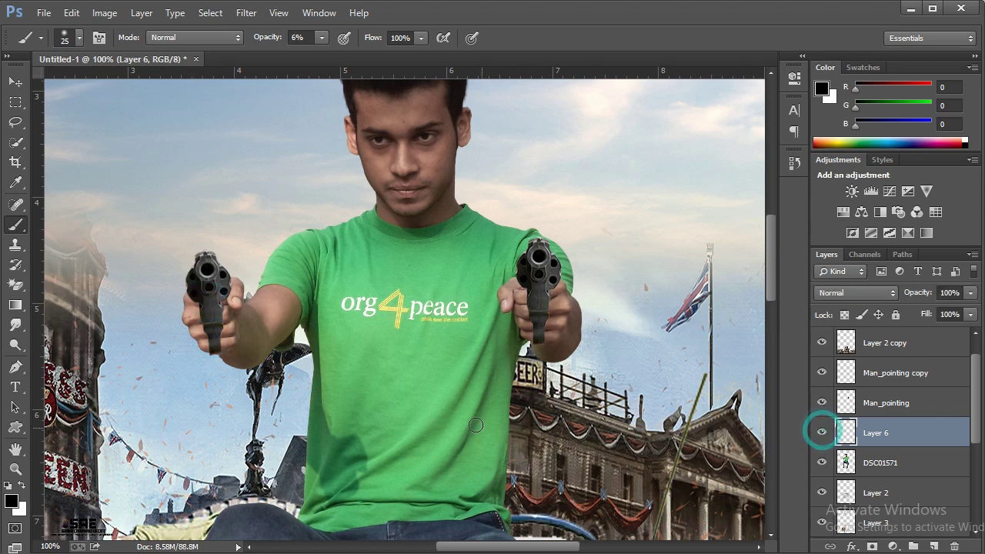
left_click(221, 320)
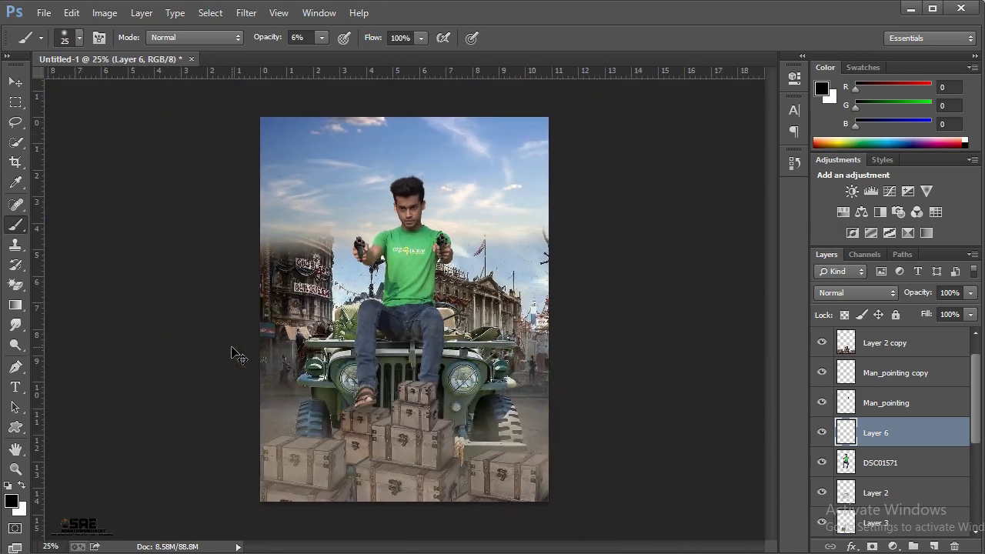
scroll(904, 370, "up", 1)
left_click(898, 350)
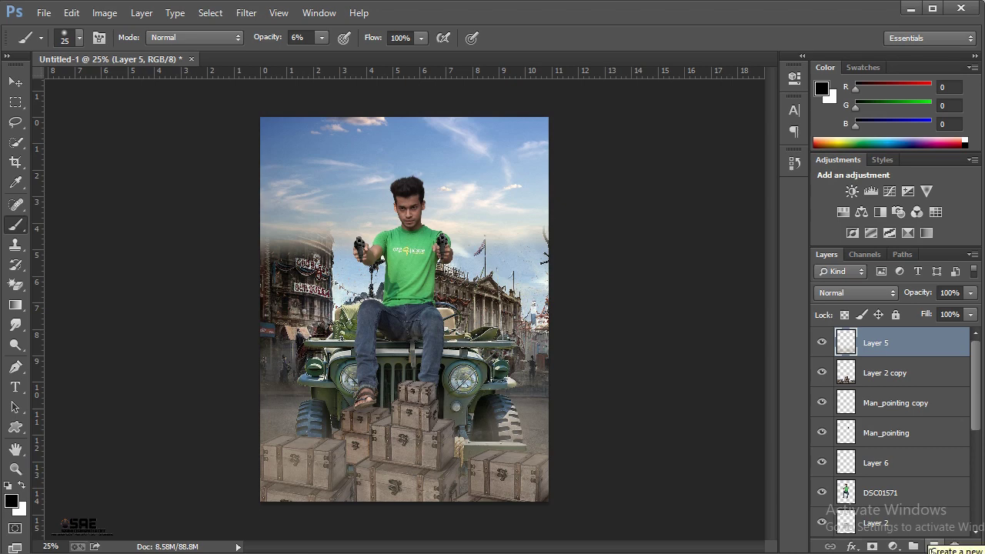
Stamp a merged copy of the visible composite onto a new top Layer 7.
left_click(932, 546)
left_click(104, 13)
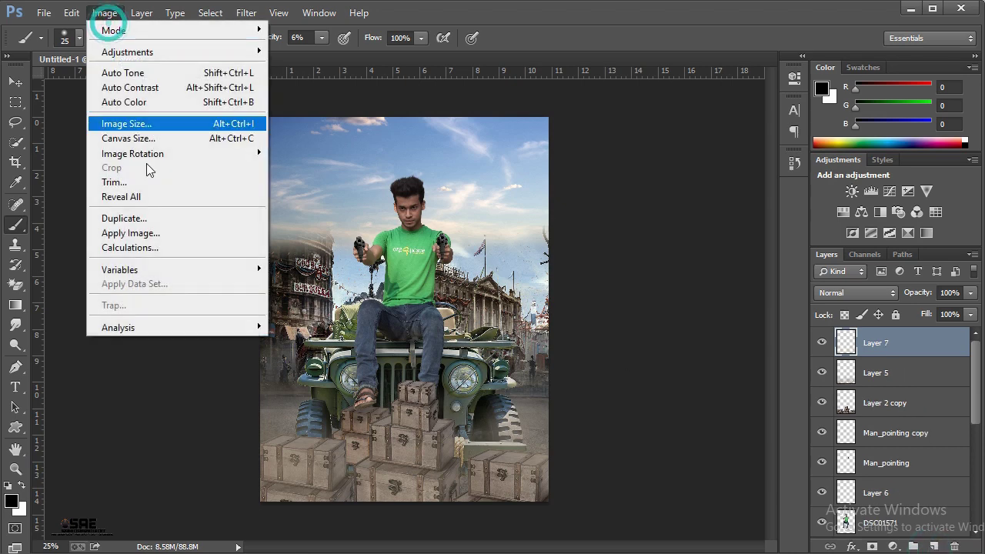
left_click(158, 232)
left_click(869, 278)
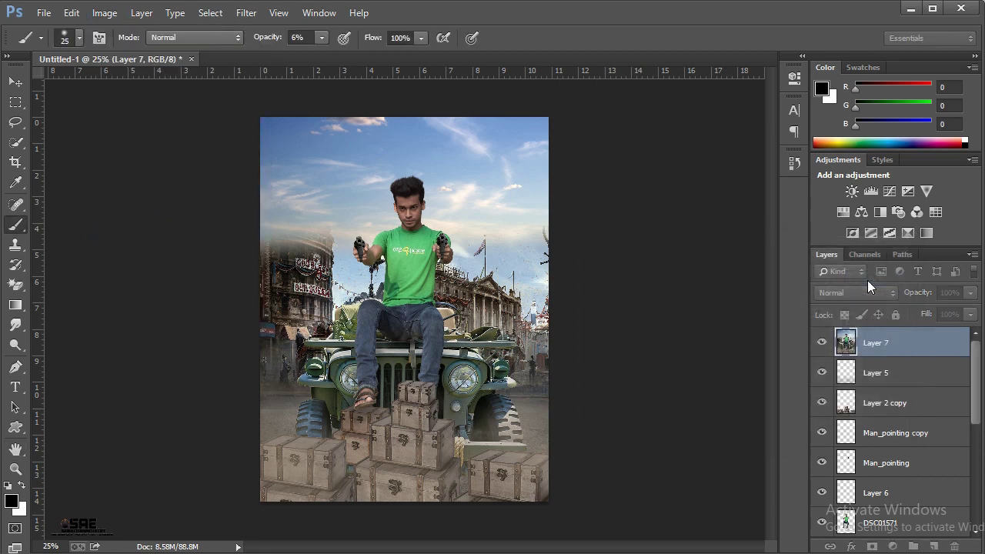
In the Camera Raw Filter, raise Clarity to +45.
left_click(246, 13)
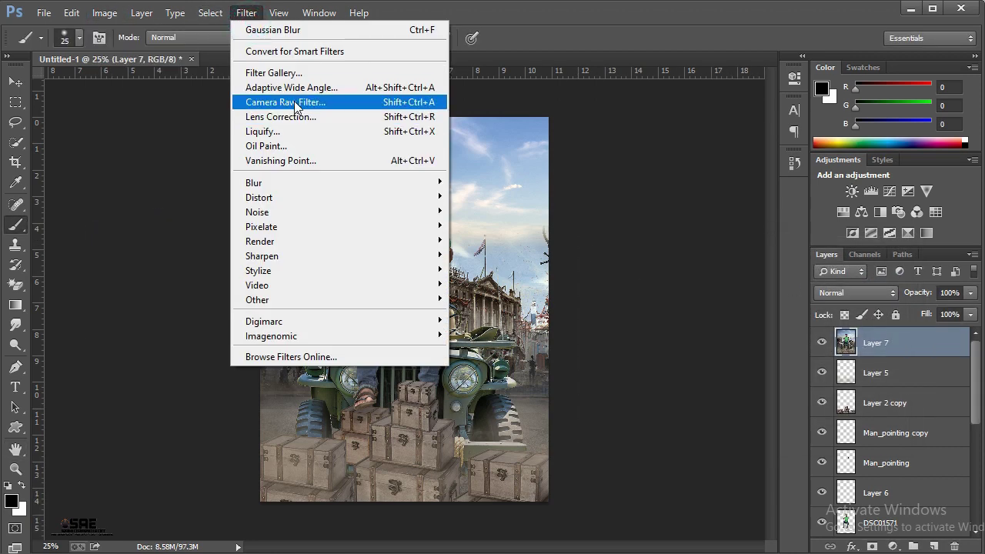
left_click(508, 365)
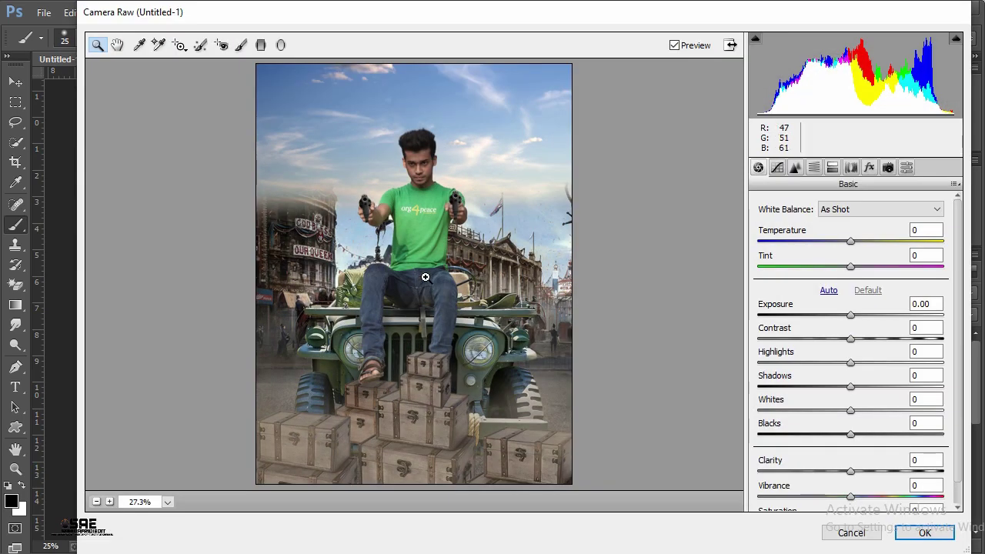
left_click(451, 275)
right_click(457, 377)
left_click(496, 368)
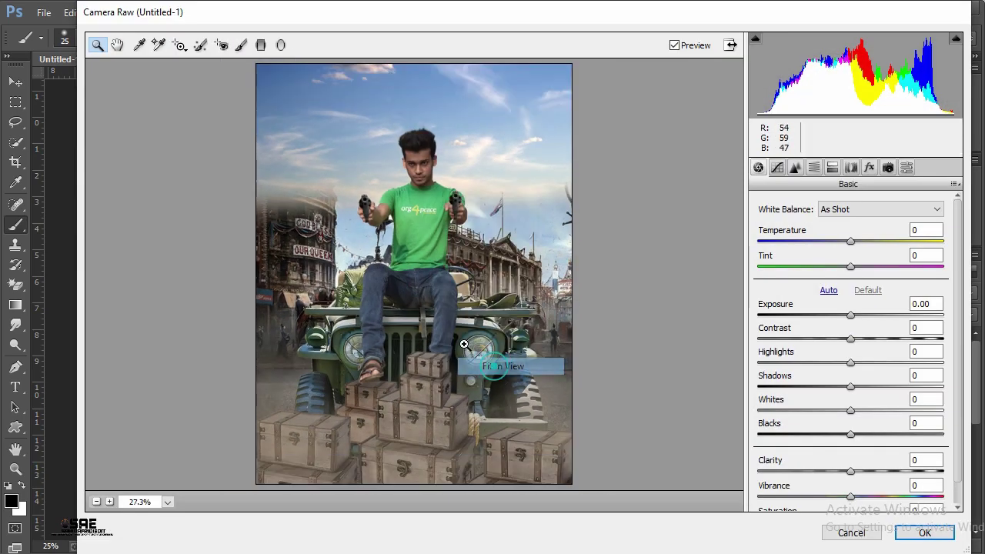
left_click(435, 323)
left_click_drag(850, 470, 885, 477)
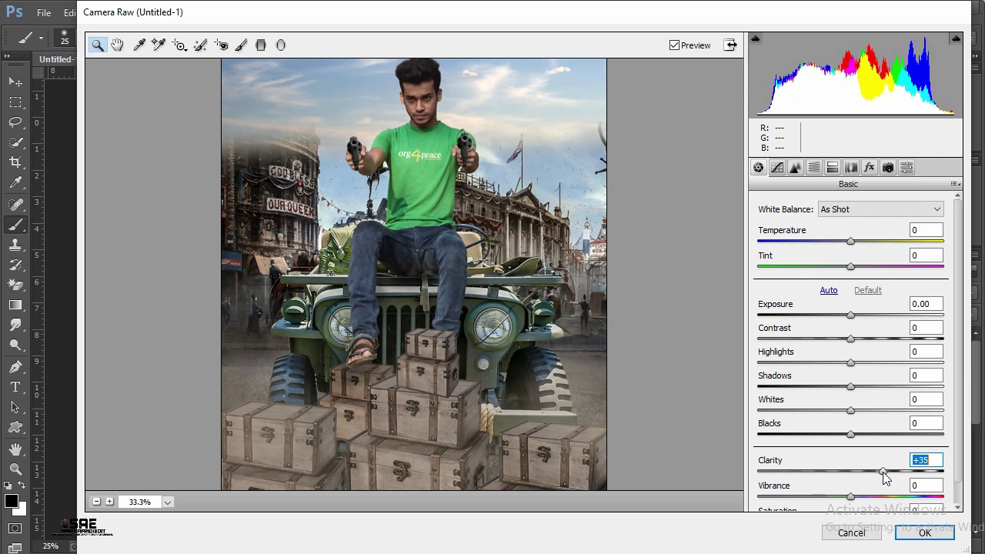
left_click_drag(889, 479, 894, 481)
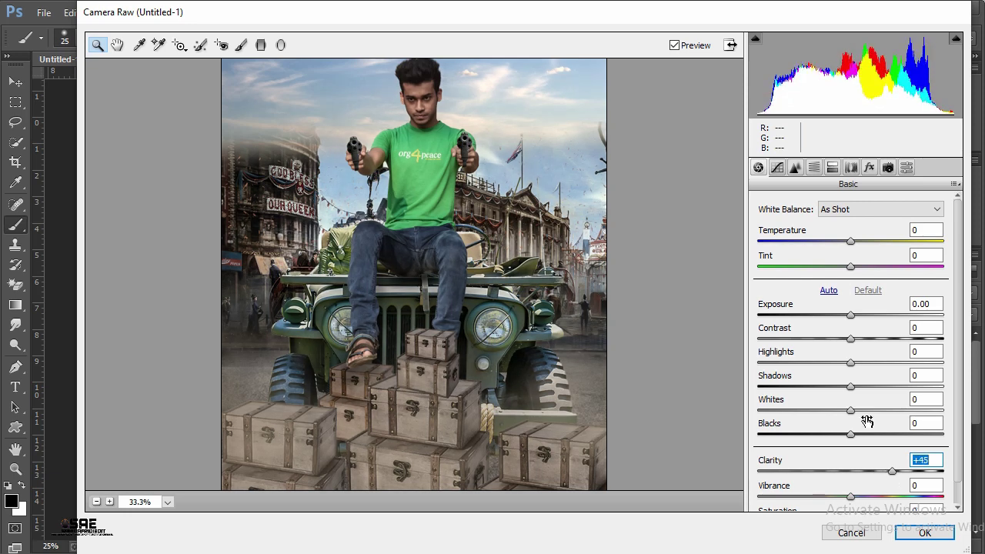
Lower the HSL saturation of the reds and oranges.
left_click(798, 171)
left_click(819, 226)
mouse_move(855, 277)
left_mouse_down()
mouse_move(818, 278)
mouse_move(828, 302)
left_mouse_up()
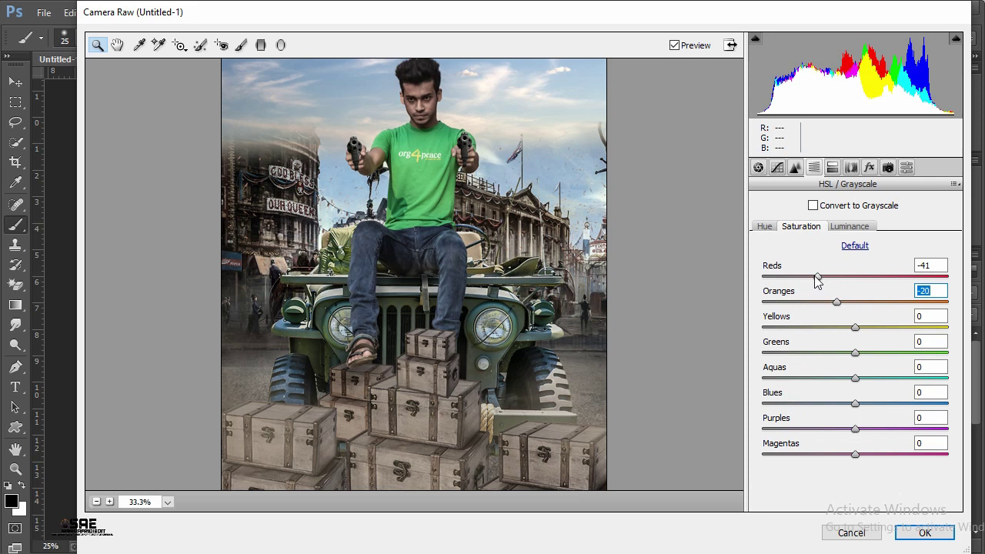
Set Luminance noise reduction to 29 and Sharpening to 33, then apply the filter.
left_click(794, 168)
left_click_drag(759, 357, 794, 357)
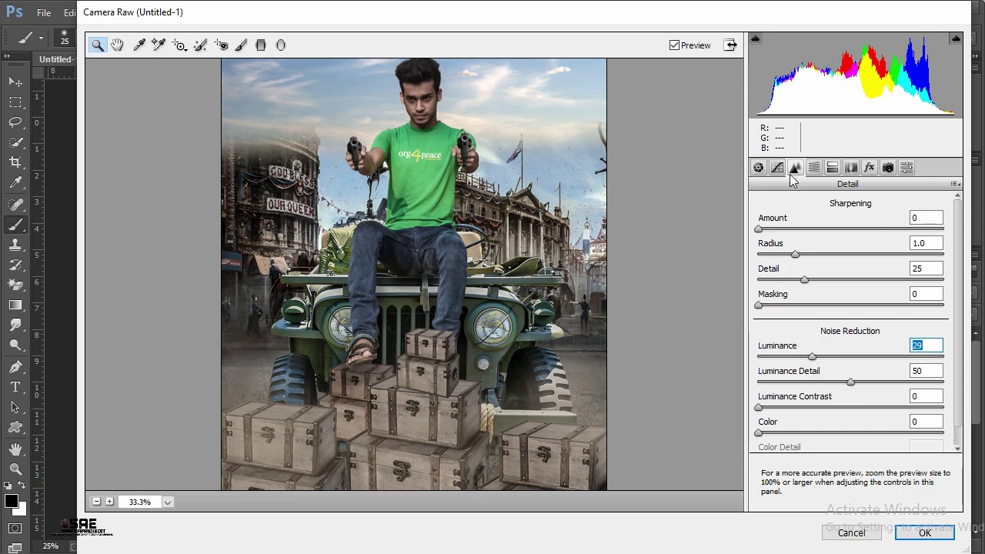
left_click_drag(758, 230, 793, 230)
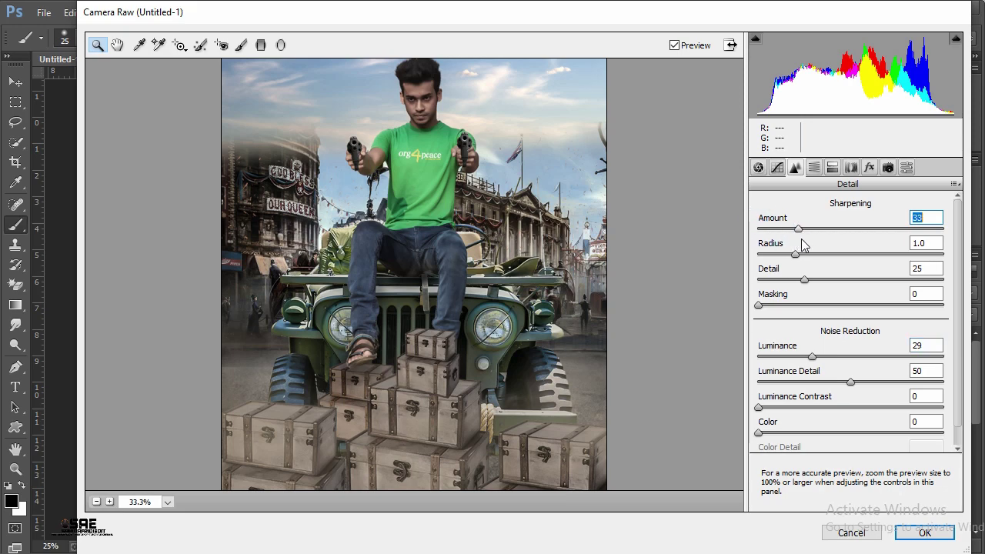
left_click_drag(801, 239, 803, 239)
right_click(437, 225)
left_click(477, 317)
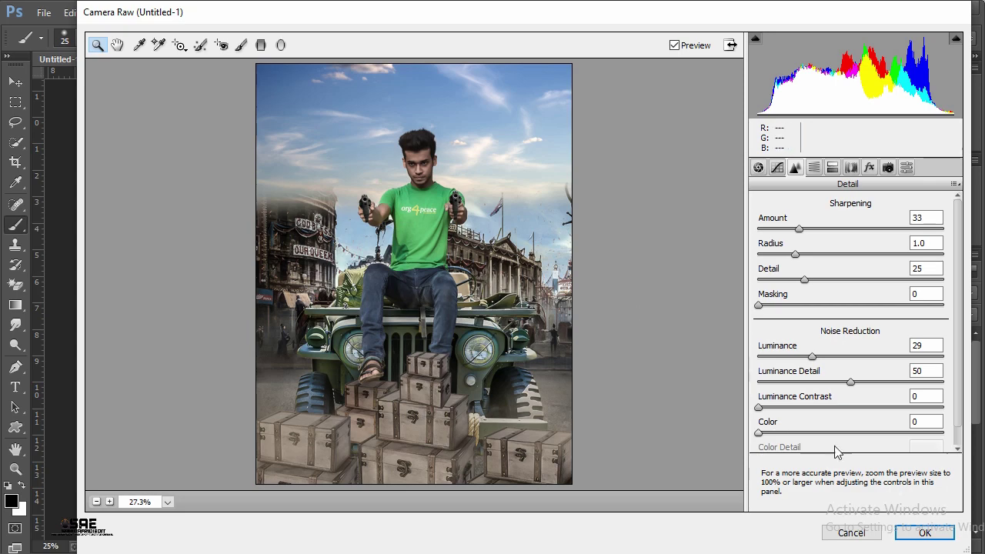
left_click(916, 533)
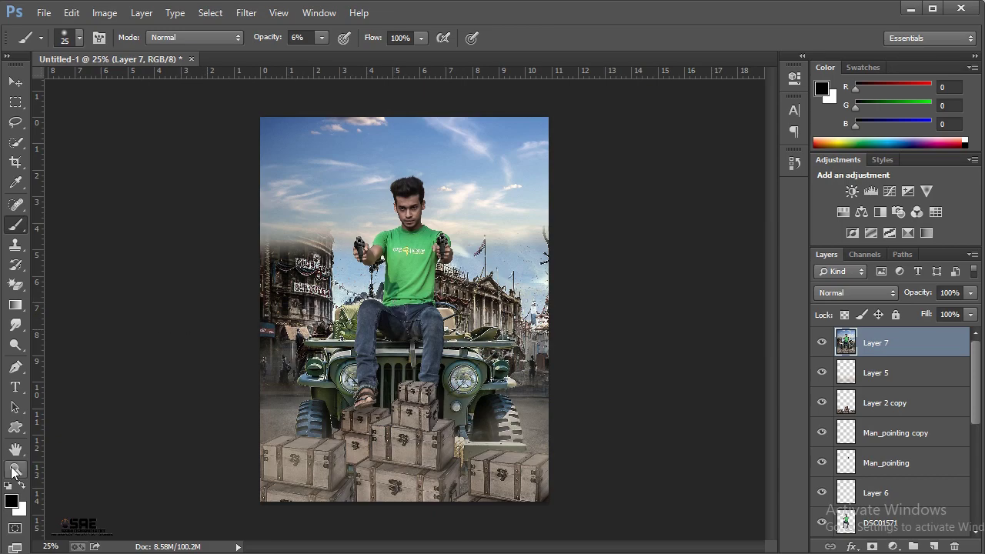
Zoom in and out on the canvas to inspect the Camera Raw result.
left_click(13, 470)
left_click(480, 193)
left_click(496, 206)
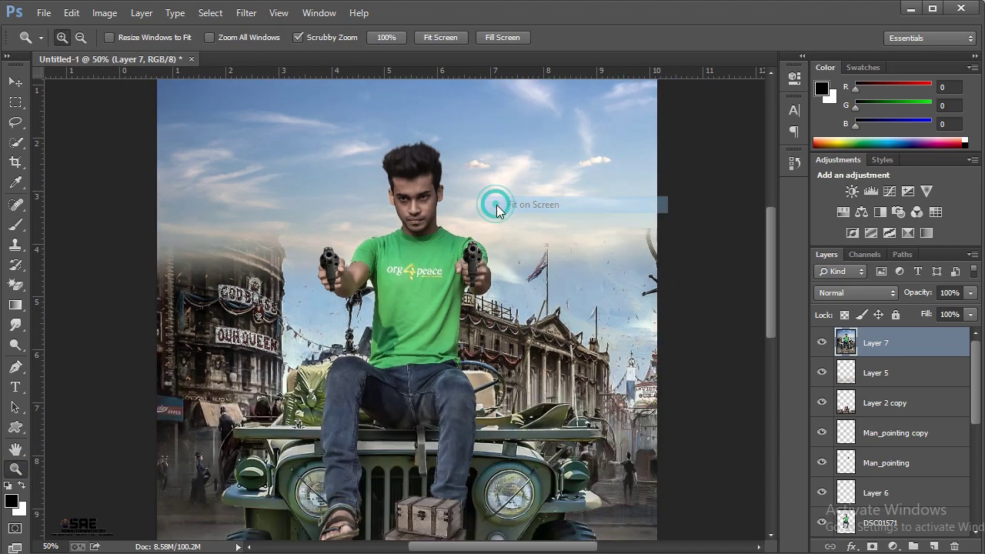
right_click(451, 216)
left_click(477, 299)
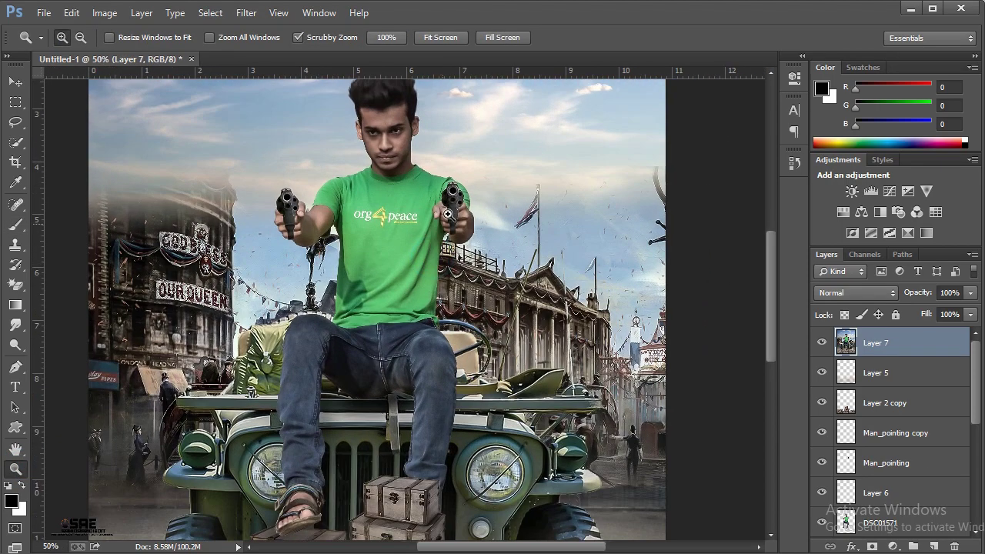
right_click(447, 213)
left_click(501, 320)
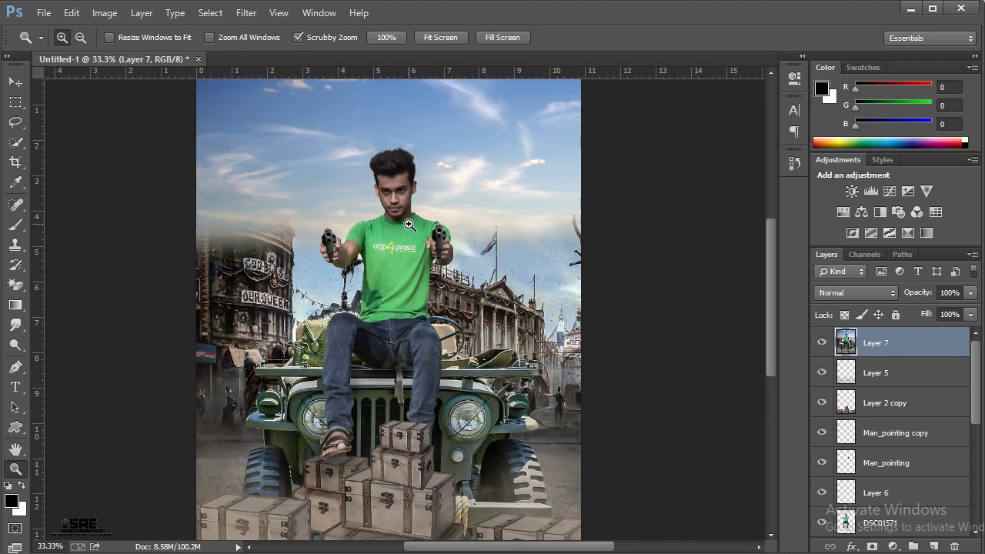
left_click(408, 224)
right_click(450, 171)
left_click(501, 272)
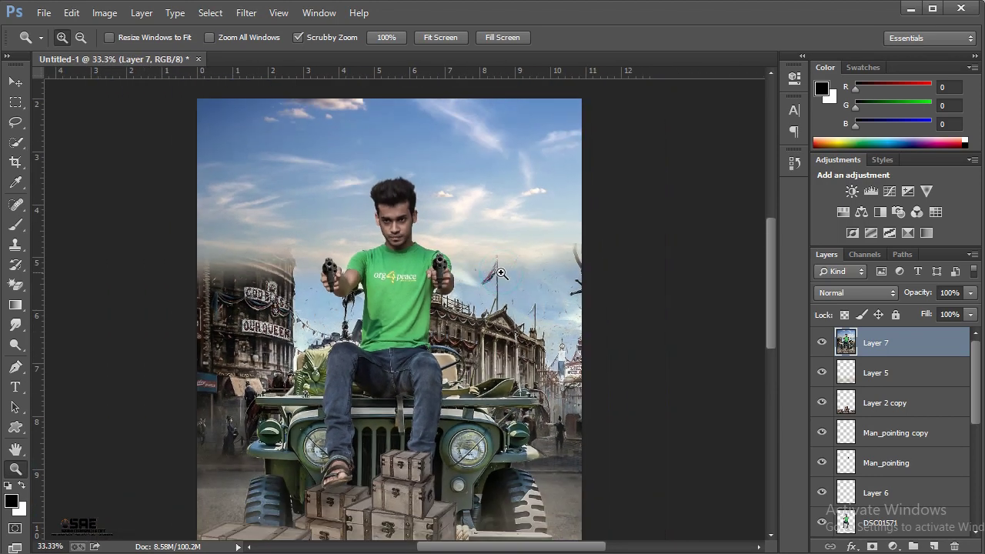
Open the autumn_leaves PNG from the source-image folder.
key("alt+Tab")
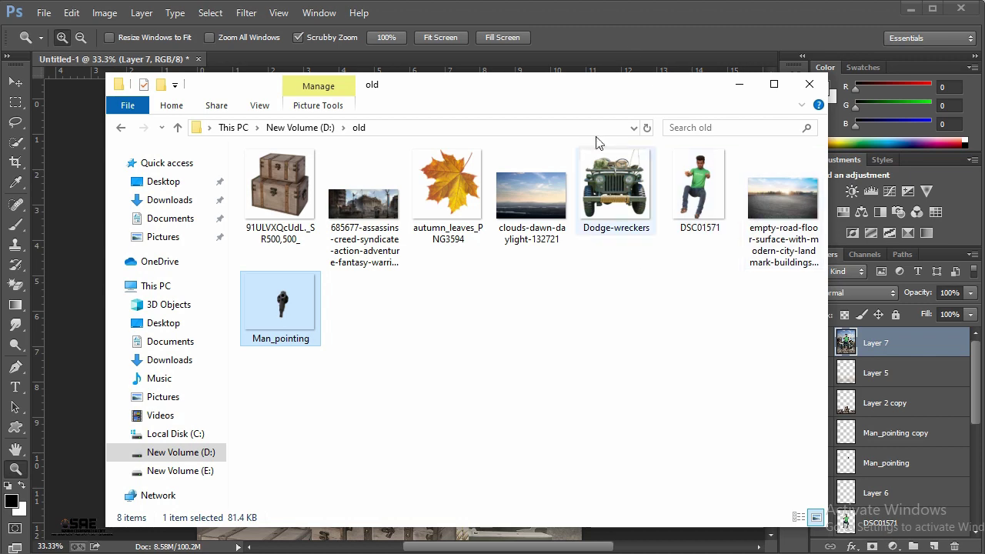
left_click(462, 189)
left_click(587, 8)
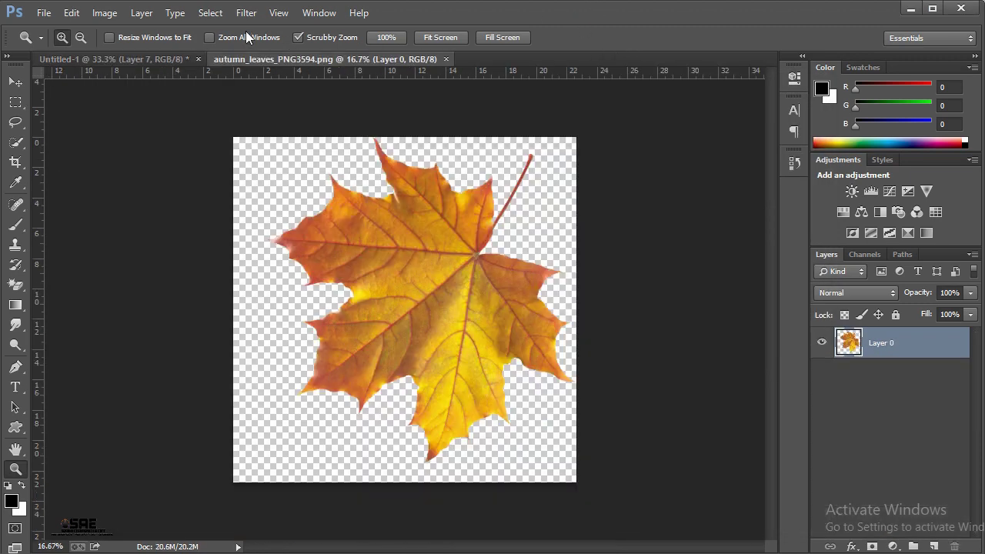
Lower the leaf's red, orange and yellow saturation with the Camera Raw Filter.
left_click(246, 12)
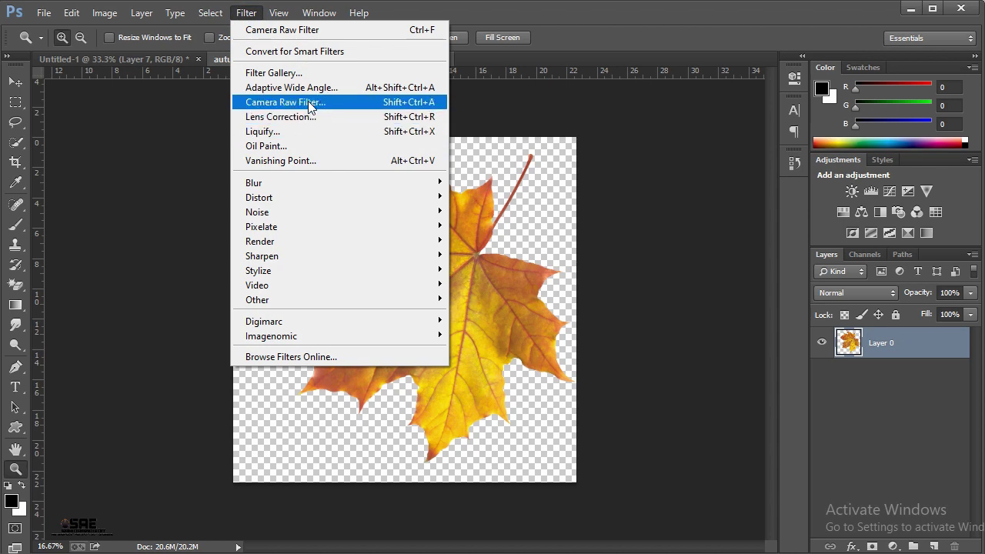
key("Escape")
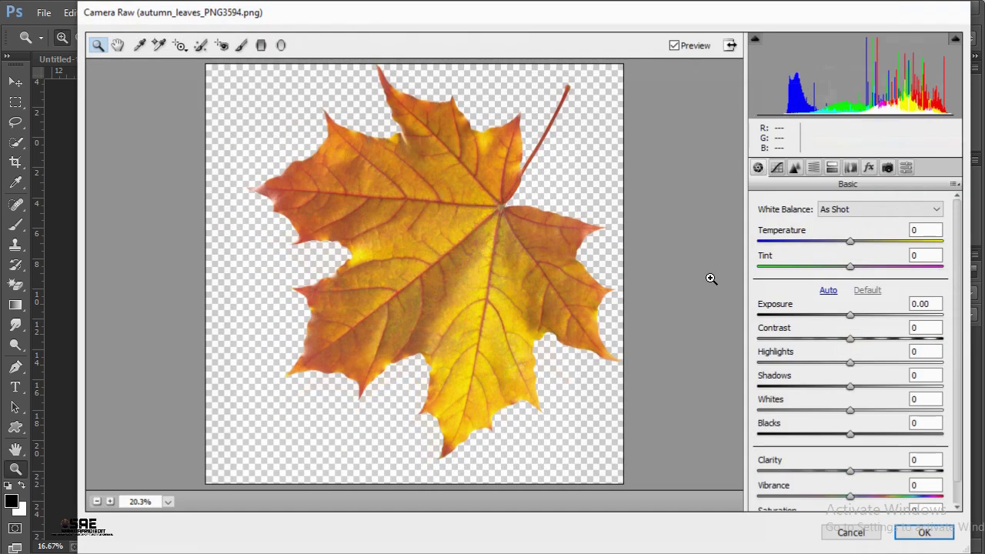
left_click(813, 167)
left_click(801, 226)
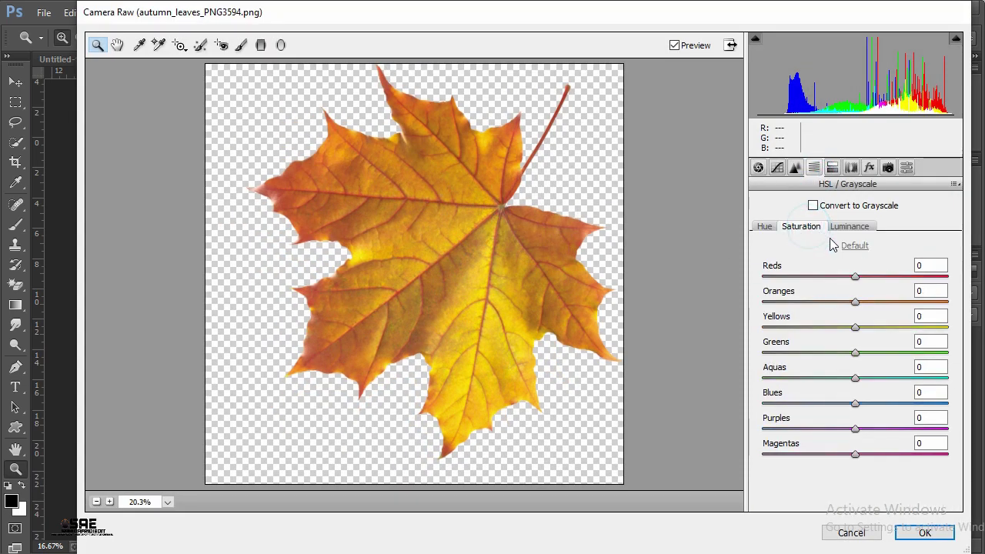
mouse_move(854, 276)
left_mouse_down()
mouse_move(827, 279)
mouse_move(814, 303)
mouse_move(801, 302)
left_mouse_up()
mouse_move(855, 327)
left_mouse_down()
mouse_move(830, 342)
mouse_move(810, 337)
left_mouse_up()
left_click(923, 530)
Drag the leaf into the poster, scale it to about 43% and rotate it up-left.
left_click(16, 81)
mouse_move(431, 282)
left_mouse_down()
mouse_move(183, 60)
mouse_move(517, 425)
left_mouse_up()
key("ctrl+t")
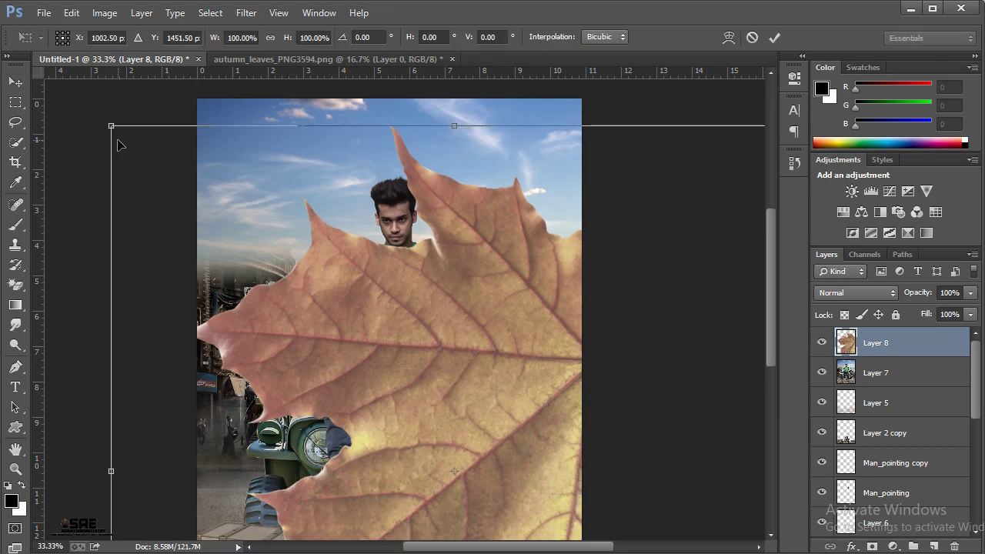
left_click_drag(121, 137, 514, 531)
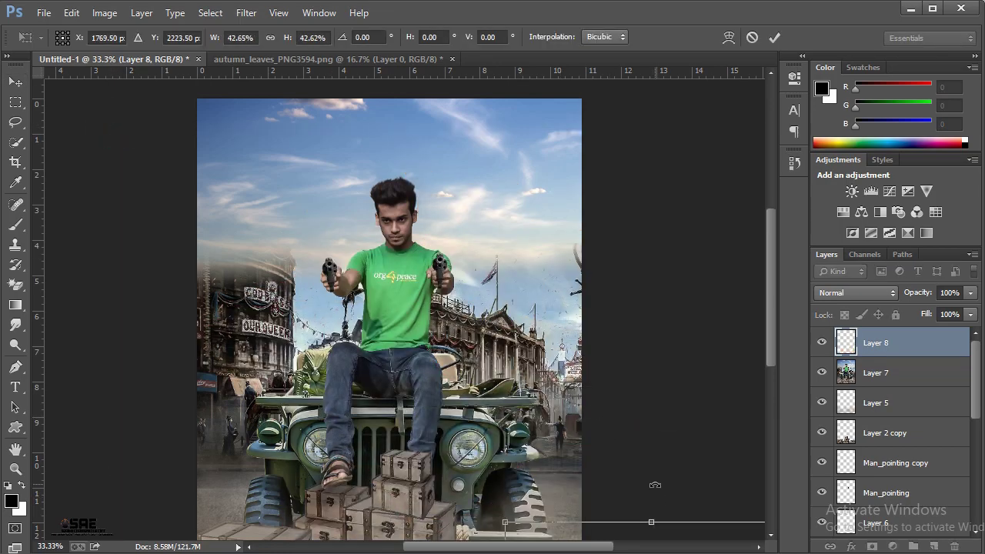
key("ctrl+minus")
mouse_move(633, 477)
left_mouse_down()
mouse_move(580, 466)
mouse_move(519, 341)
left_mouse_up()
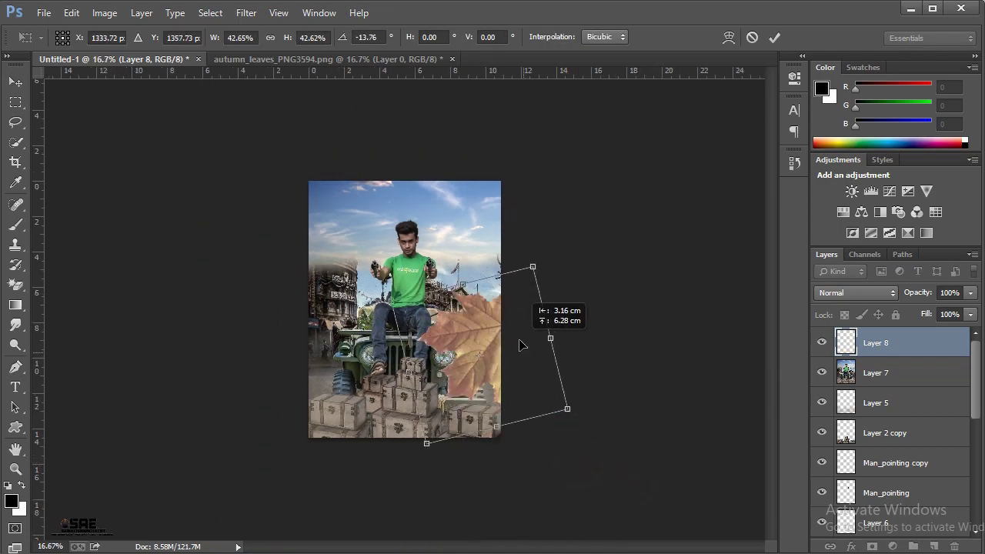
left_click(774, 37)
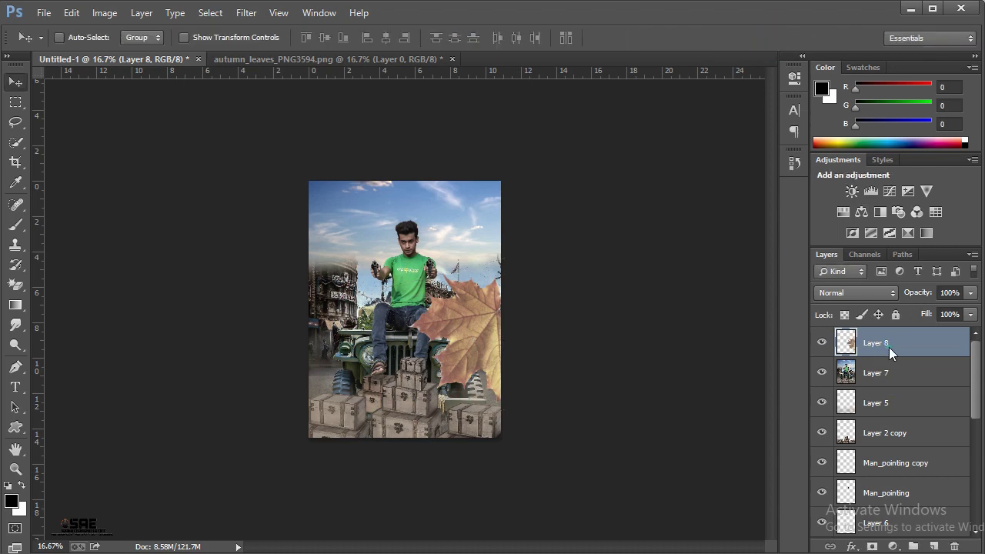
right_click(888, 347)
left_click(900, 340)
Shrink the leaf to about a fifth and place it beside the jeep's right headlight.
key("ctrl+t")
left_click_drag(549, 431, 423, 289)
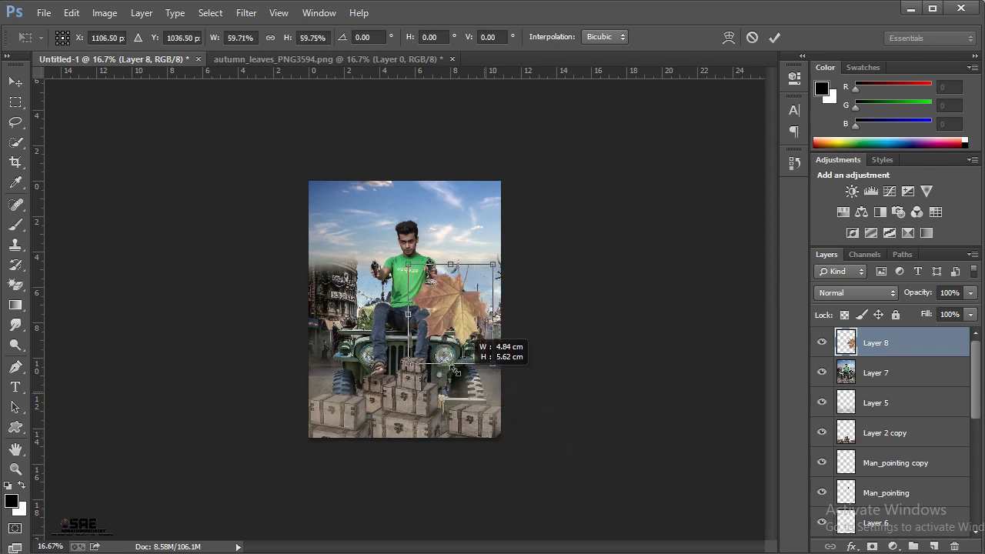
left_click_drag(428, 272, 470, 367)
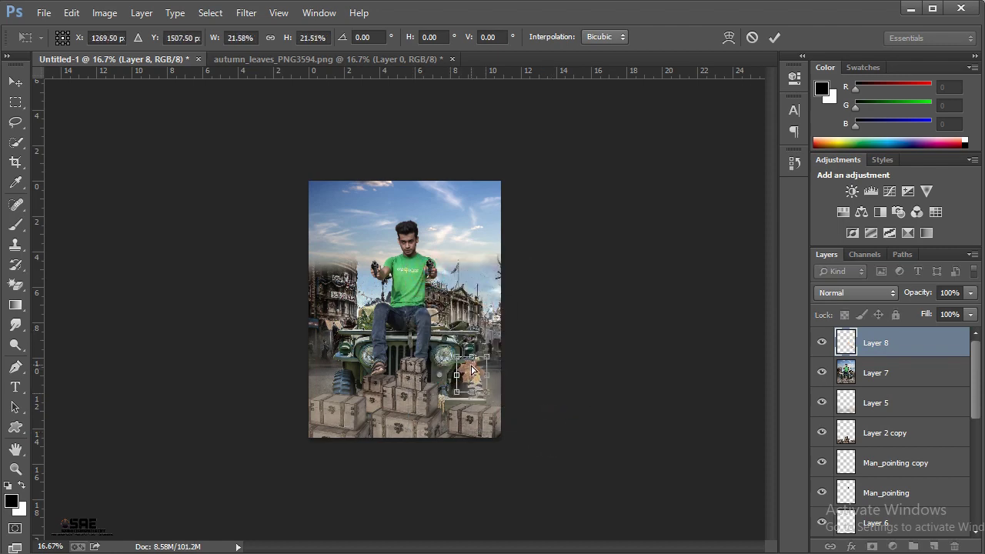
key("ctrl+plus")
key("ctrl+plus")
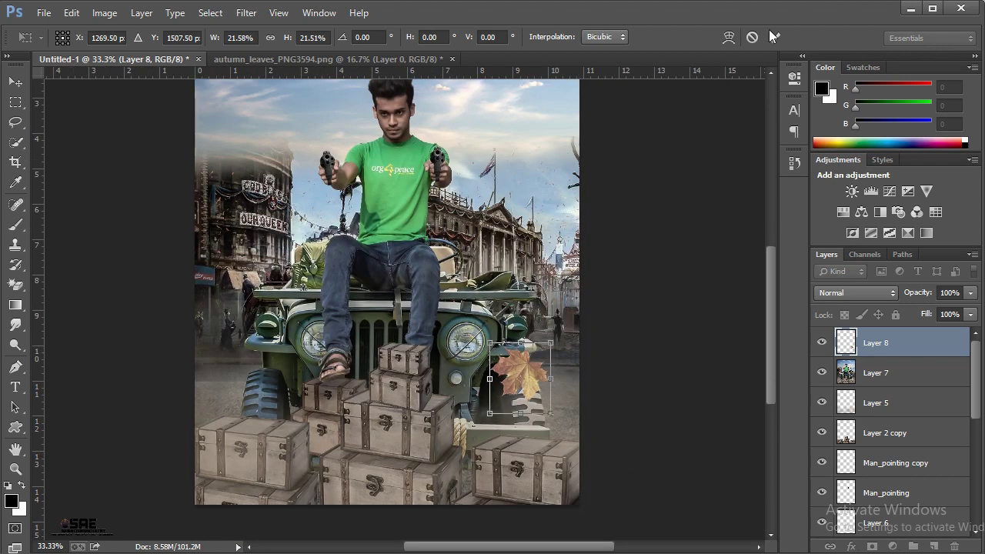
left_click(772, 35)
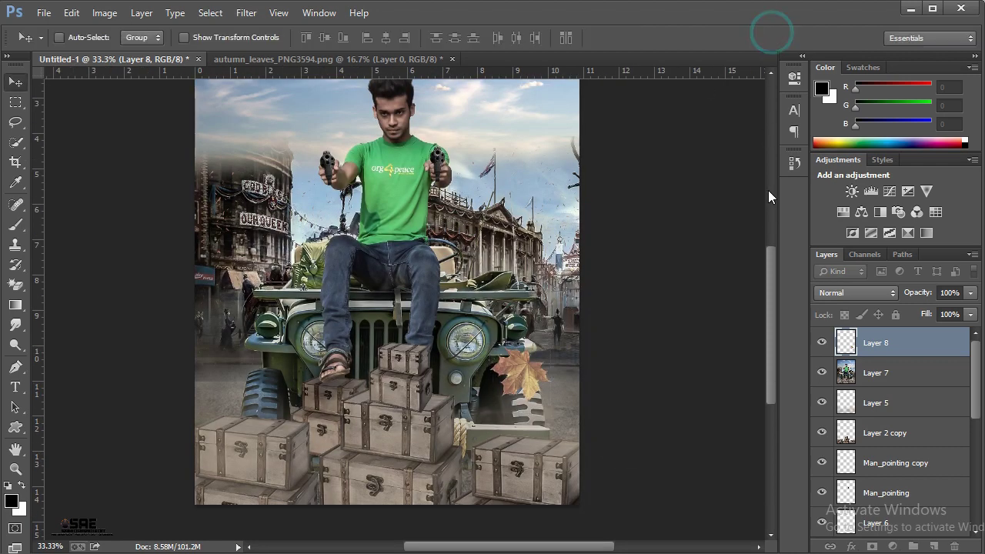
Warp the leaf, bending its left edge outward.
key("ctrl+t")
right_click(520, 380)
left_click(585, 218)
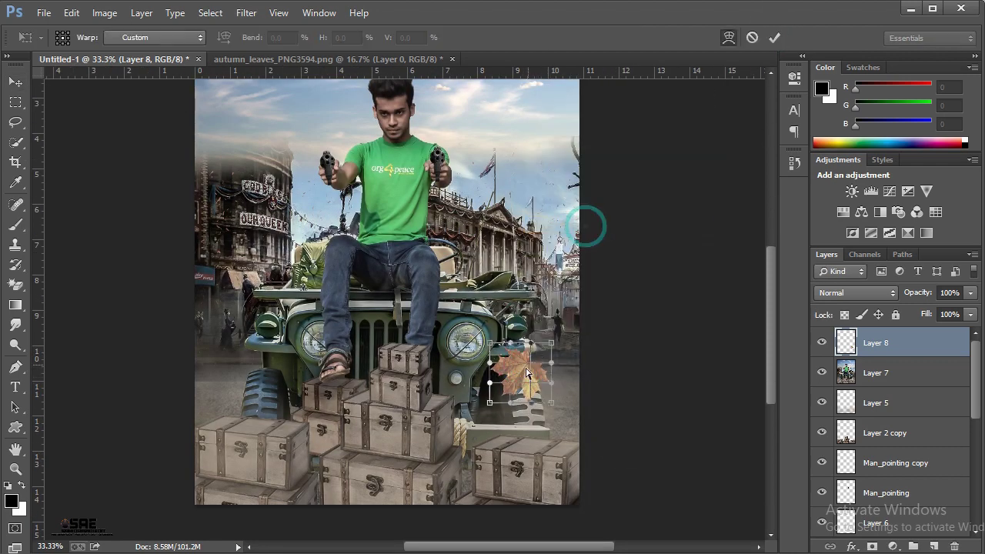
left_click_drag(501, 390, 487, 387)
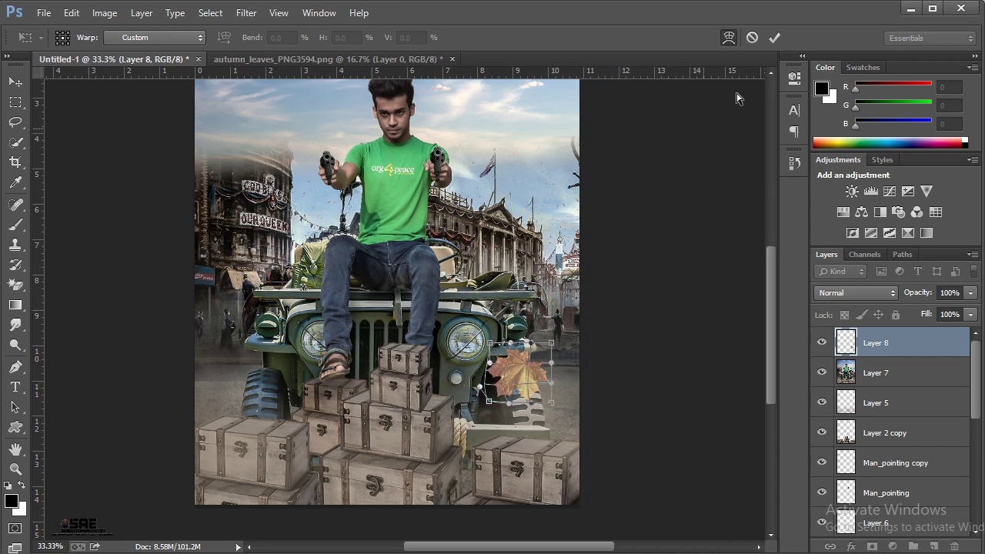
left_click(772, 38)
left_click(254, 17)
mouse_move(254, 182)
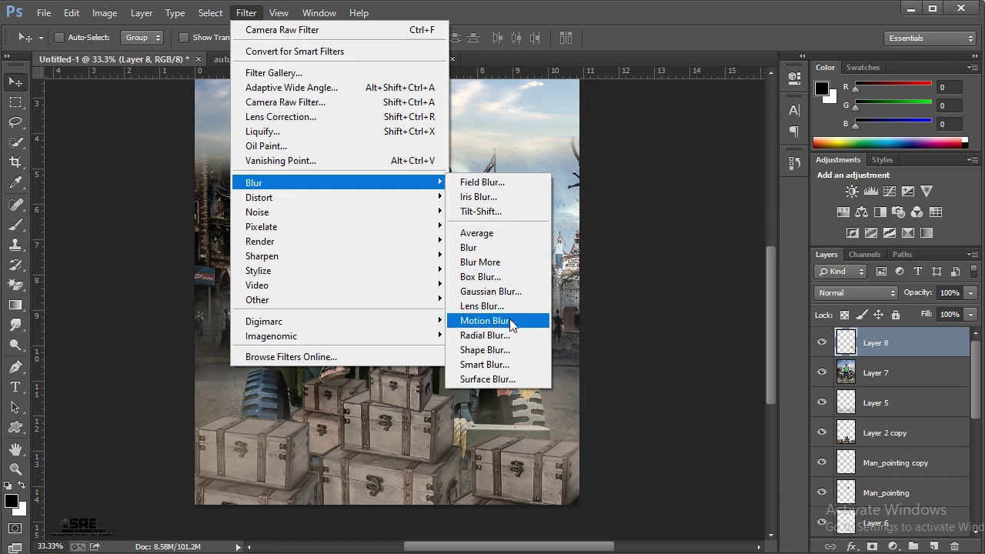
Apply a 20-pixel motion blur to the leaf and add two copies higher up the poster.
left_click(512, 326)
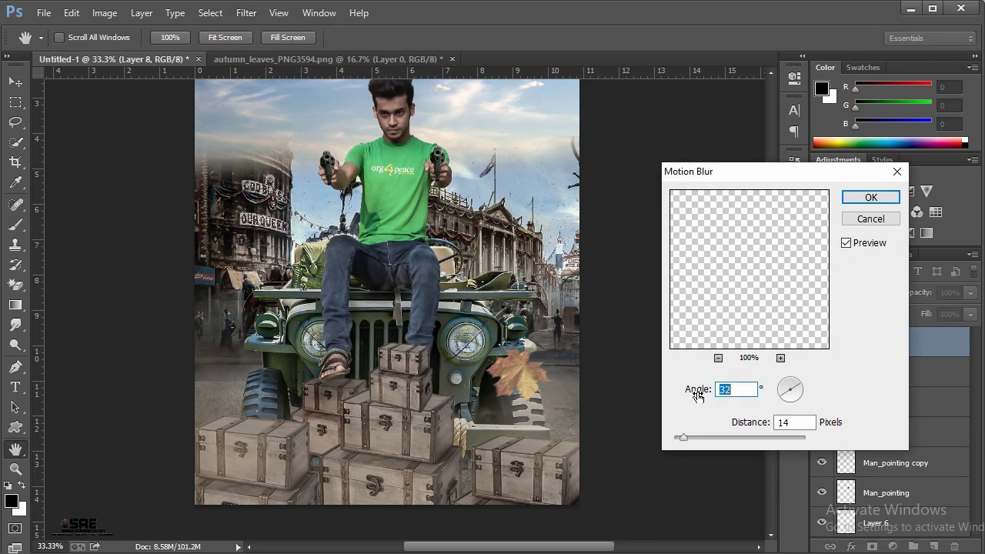
left_click(689, 438)
left_click(870, 198)
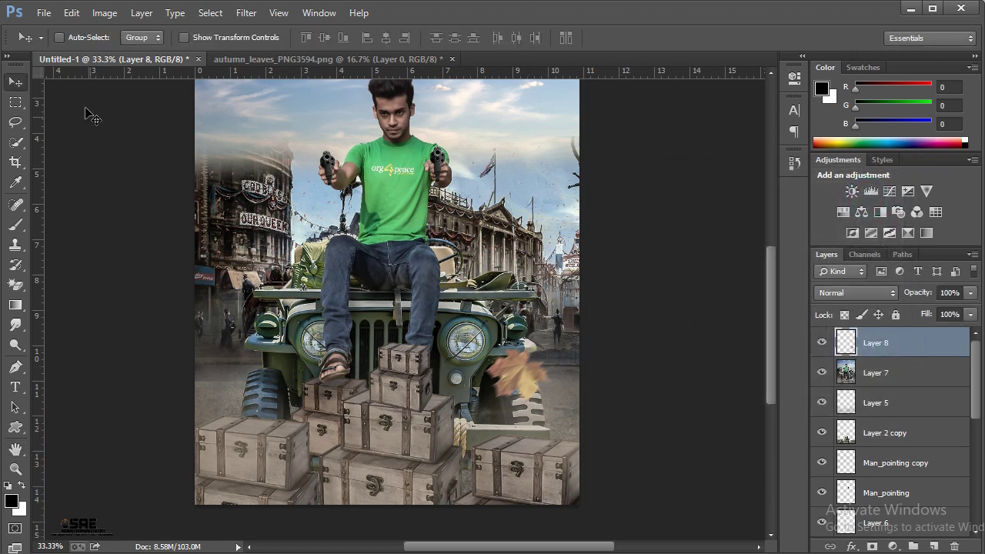
left_click_drag(539, 379, 559, 187)
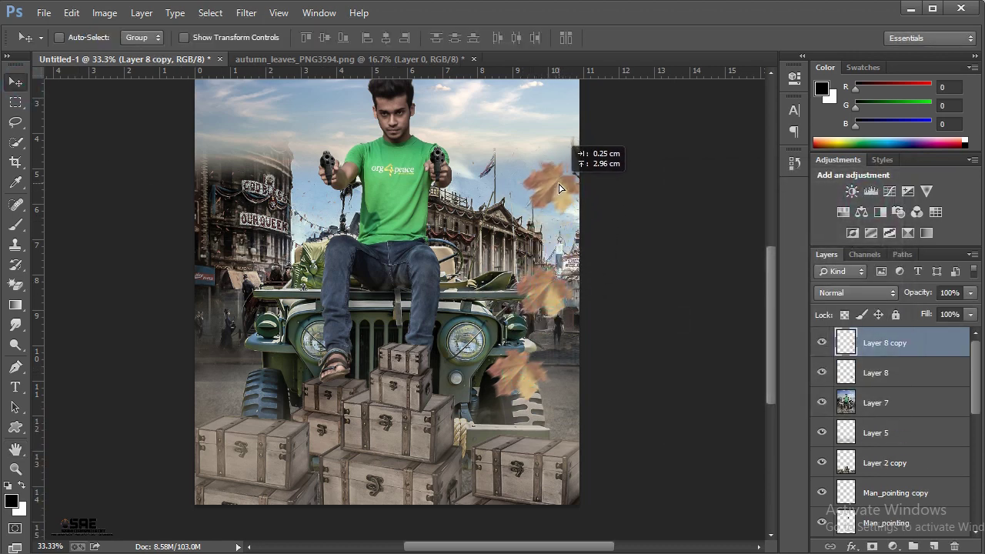
key("ctrl+j")
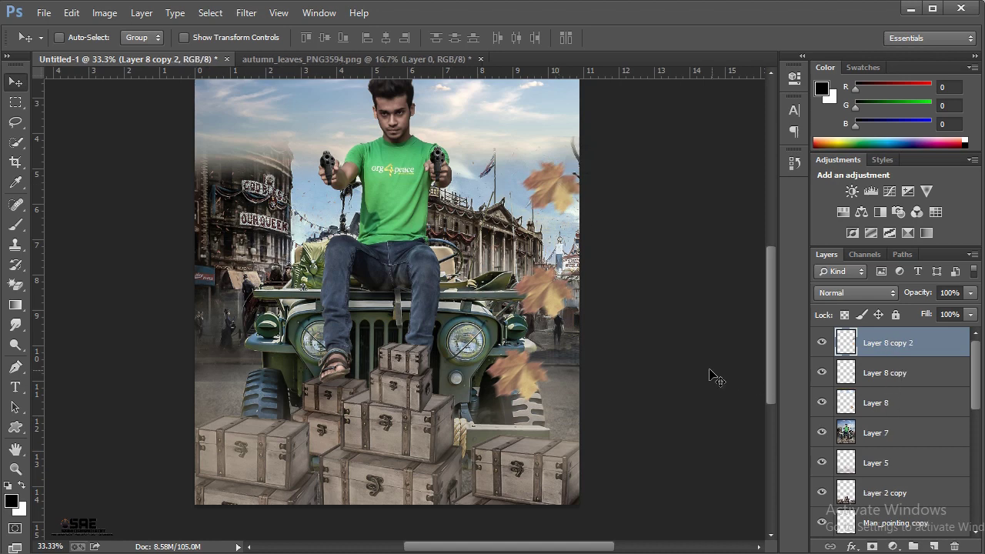
left_click_drag(525, 385, 528, 380)
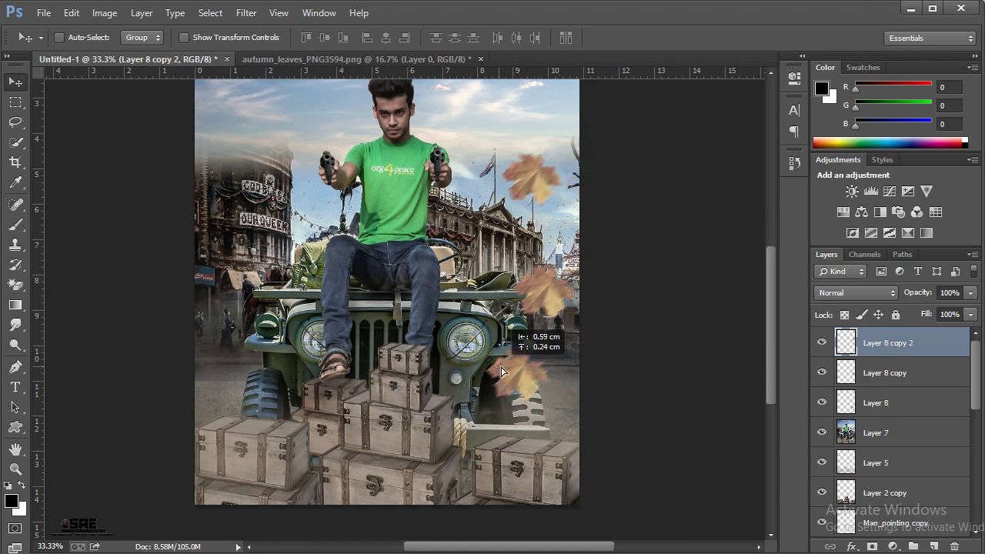
Zoom out to fit the whole poster and switch to the source-image folder.
left_click(16, 468)
left_click(400, 346)
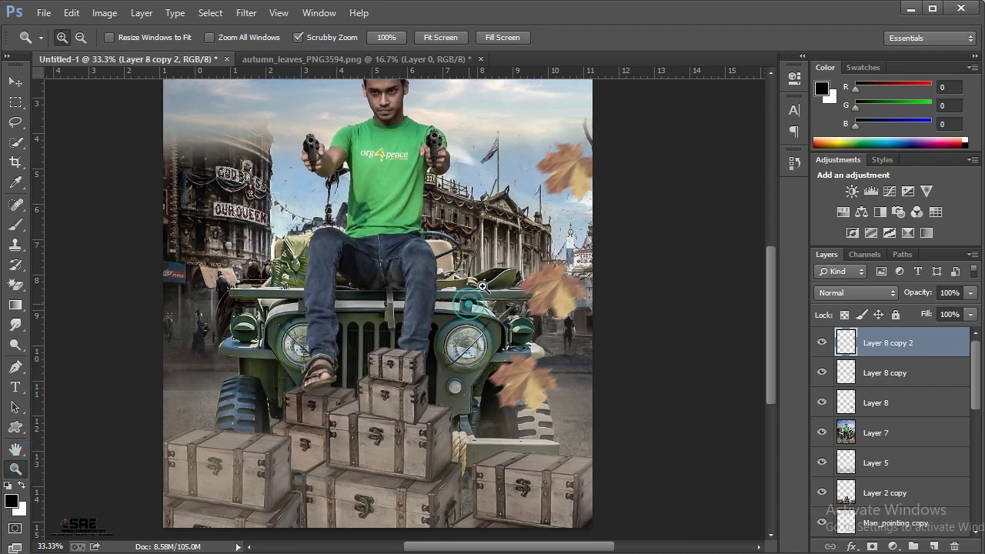
right_click(488, 277)
left_click(528, 374)
right_click(482, 264)
left_click(528, 364)
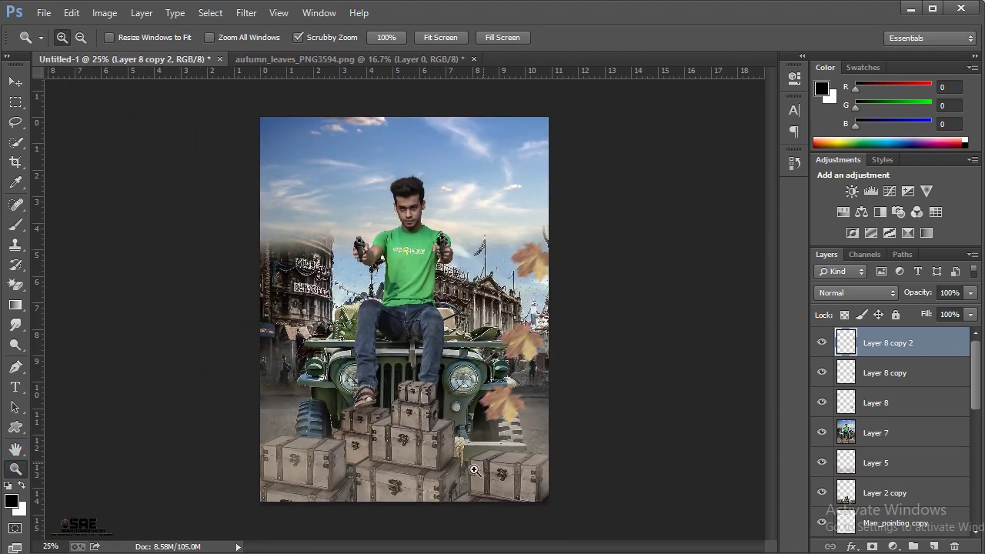
key("alt+Tab")
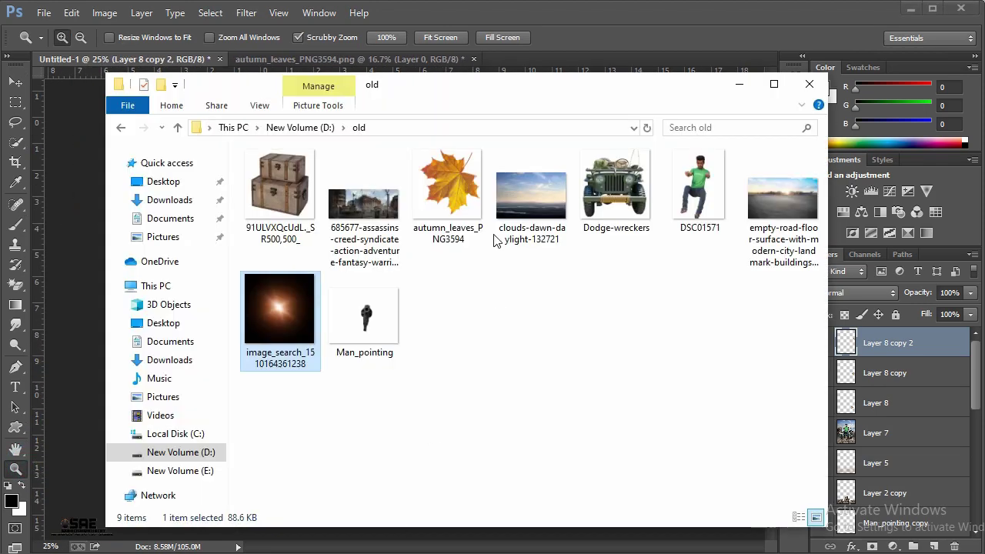
Place the flare image in the poster with Screen blending and rasterize its layer.
left_click_drag(280, 352, 646, 323)
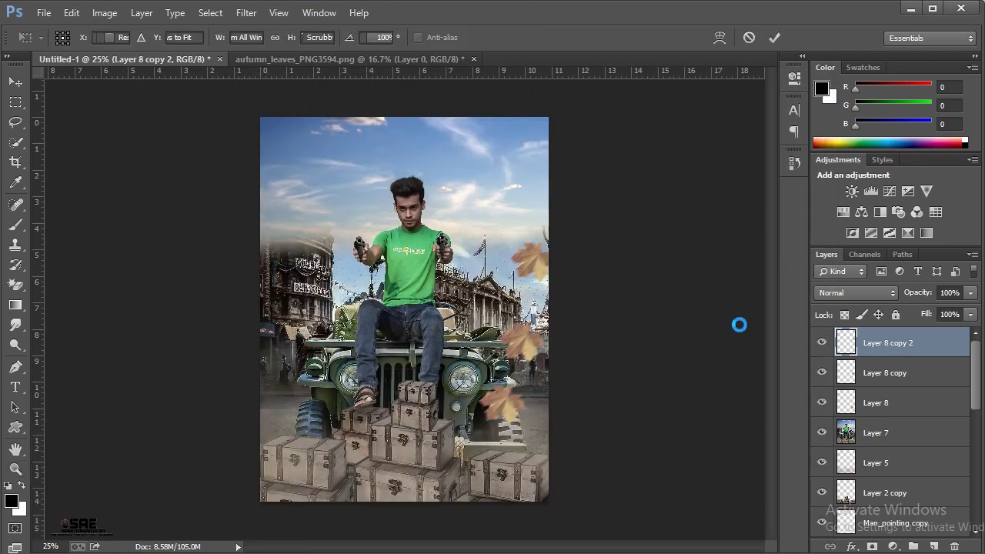
left_click(848, 294)
left_click(831, 129)
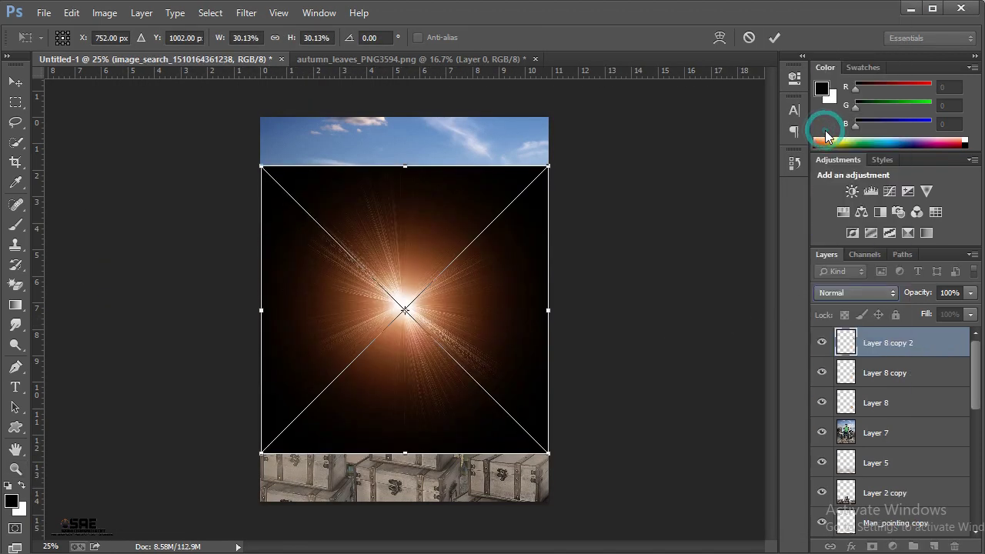
left_click(774, 37)
right_click(885, 344)
left_click(774, 229)
Blur the flare with Gaussian Blur radius 31.9 and fit it over the left headlight.
left_click(246, 13)
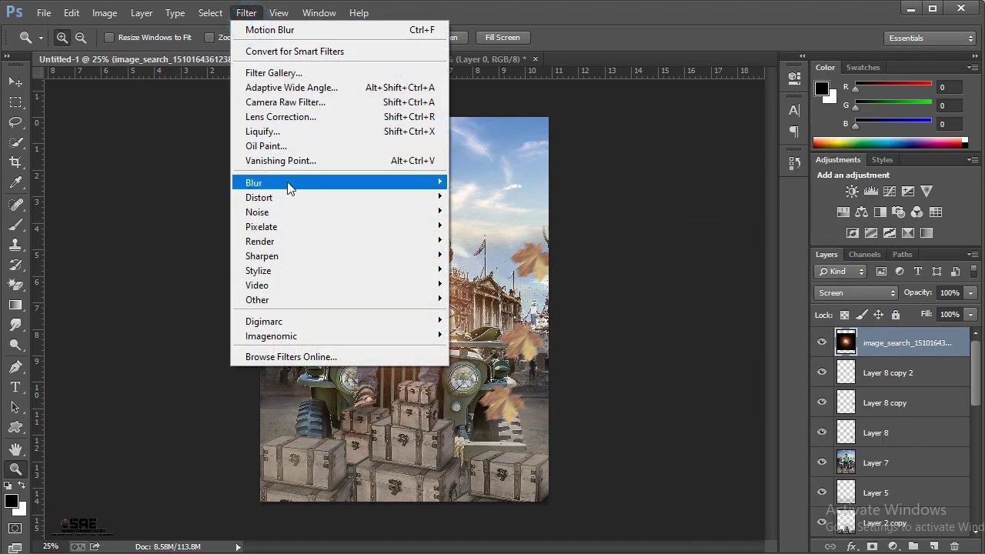
left_click(504, 289)
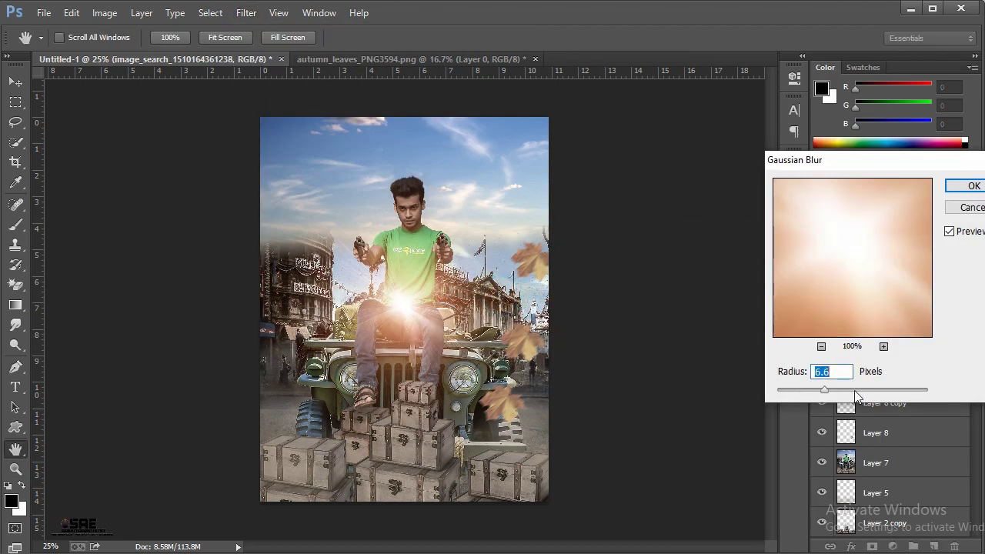
left_click_drag(824, 389, 850, 390)
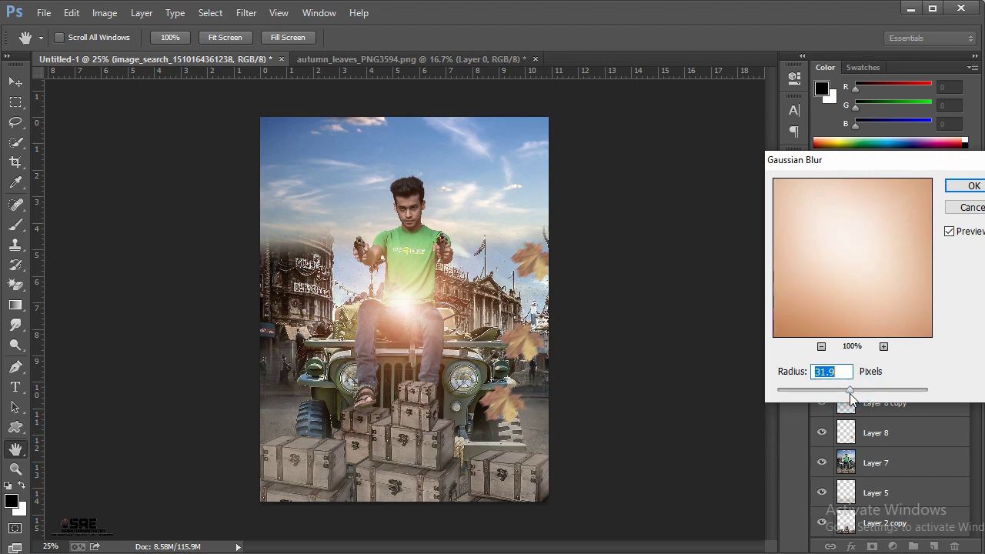
left_click(973, 187)
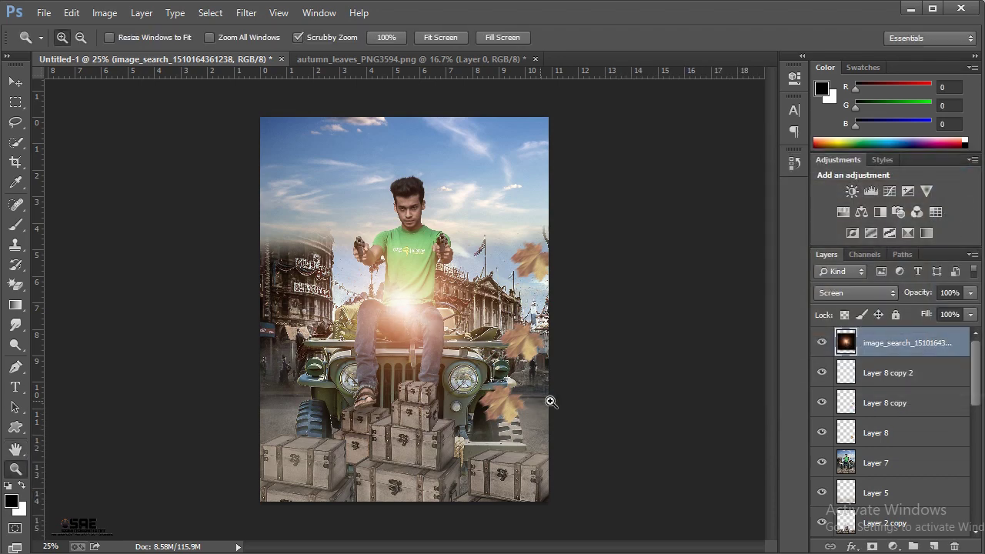
key("ctrl+t")
left_click_drag(542, 173, 420, 306)
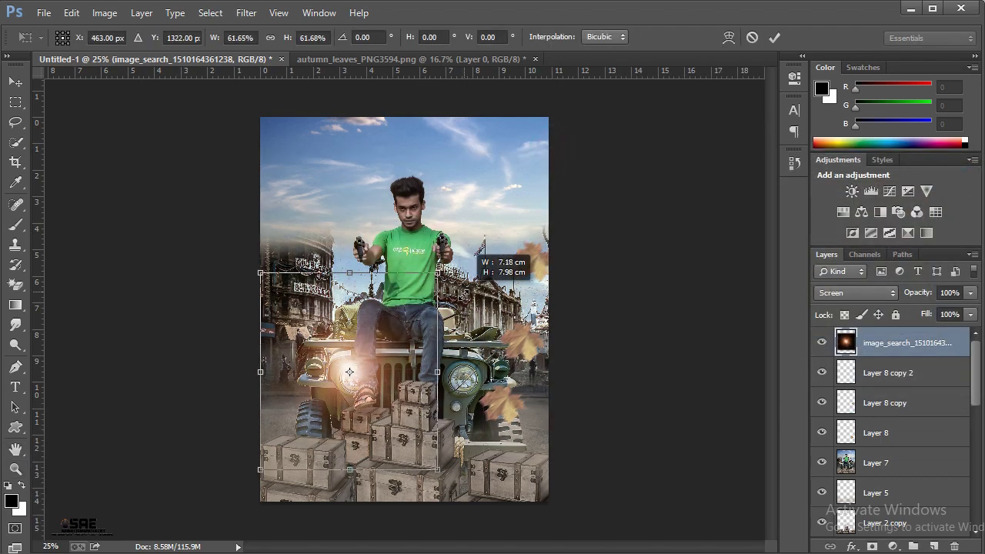
left_click_drag(415, 354, 423, 357)
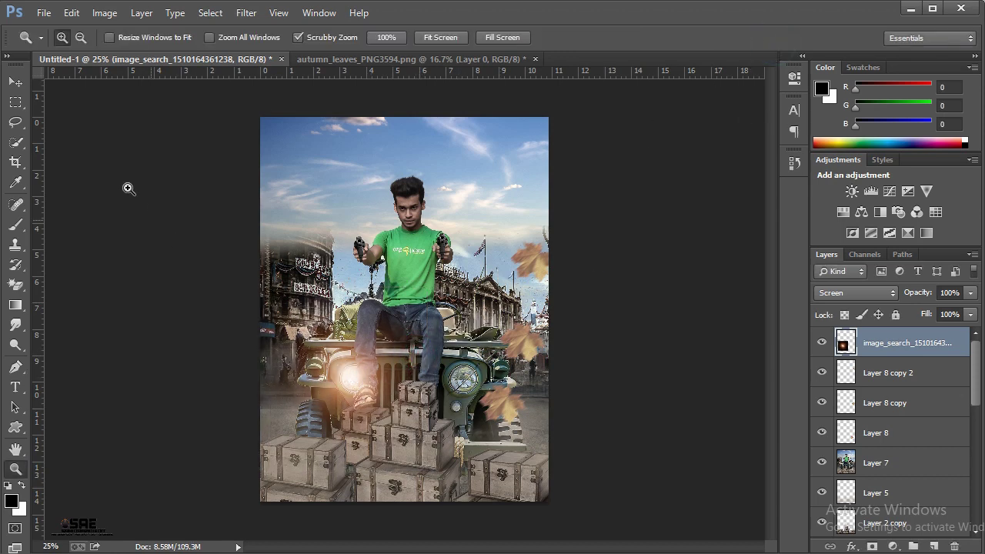
Copy the glow onto the right headlight and set both glow layers to 82% opacity.
left_click(16, 83)
left_click_drag(344, 379, 458, 379)
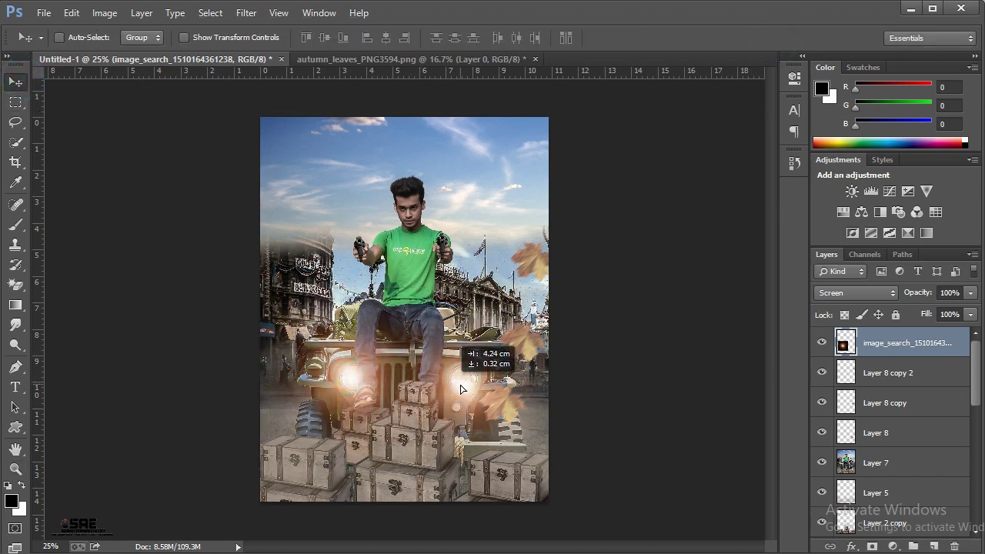
left_click(889, 384, "shift")
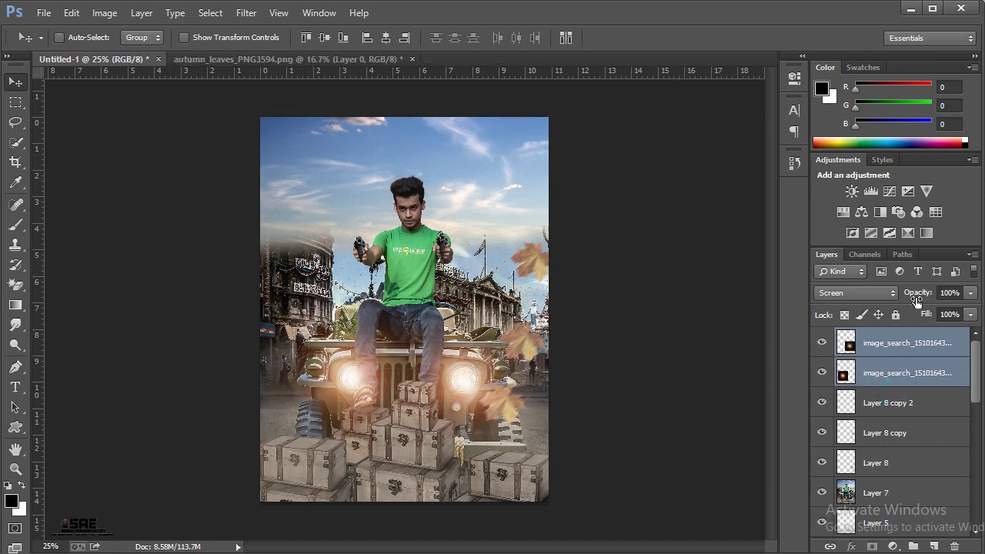
left_click_drag(912, 294, 901, 304)
key("Return")
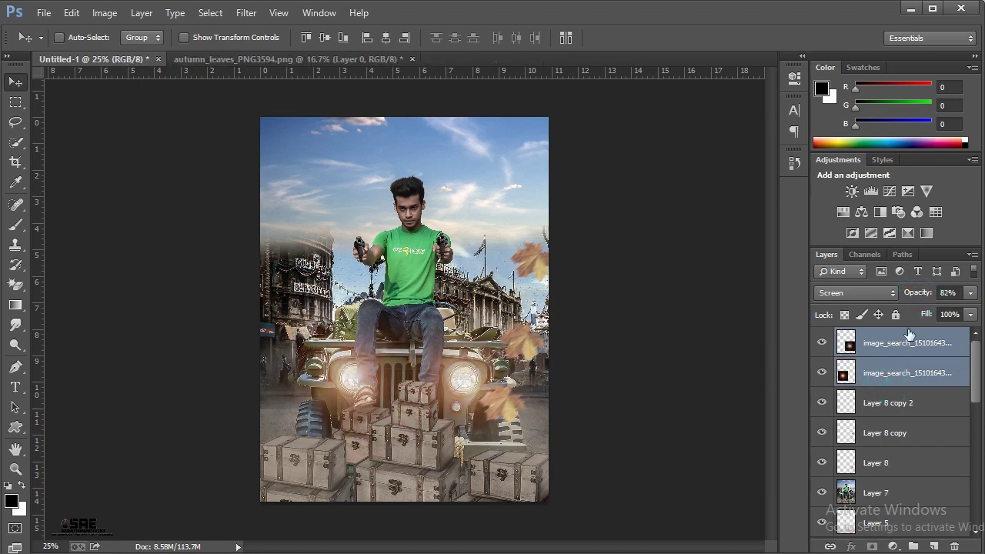
left_click(934, 545)
Stamp a merged copy of the whole poster into Layer 9 with Apply Image.
left_click(105, 13)
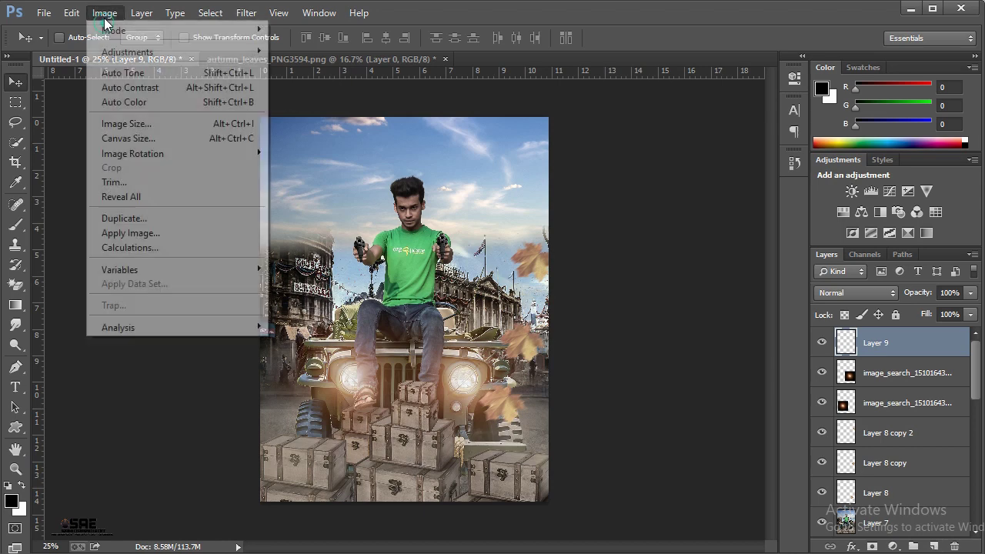
left_click(163, 232)
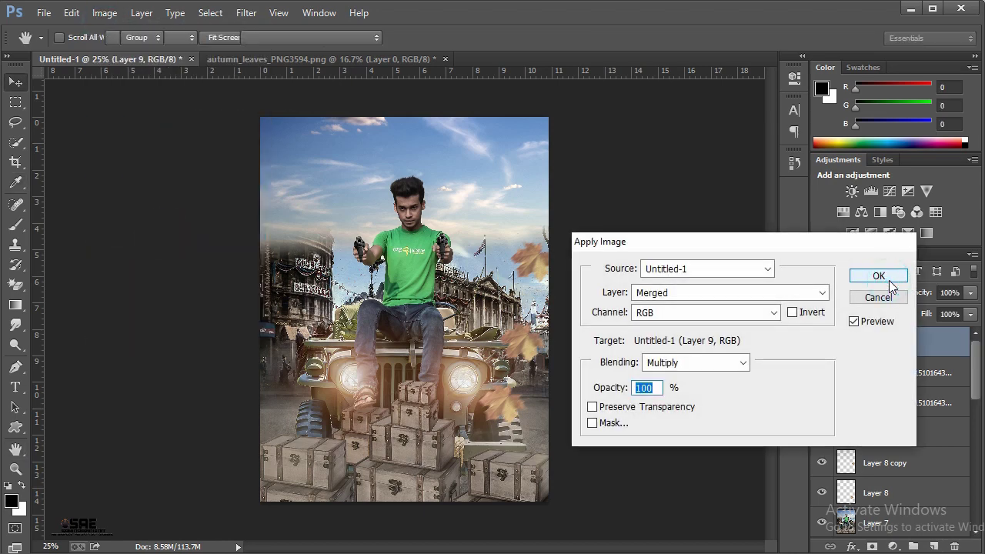
left_click(888, 280)
left_click(15, 468)
left_click(419, 266)
right_click(461, 182)
left_click(511, 285)
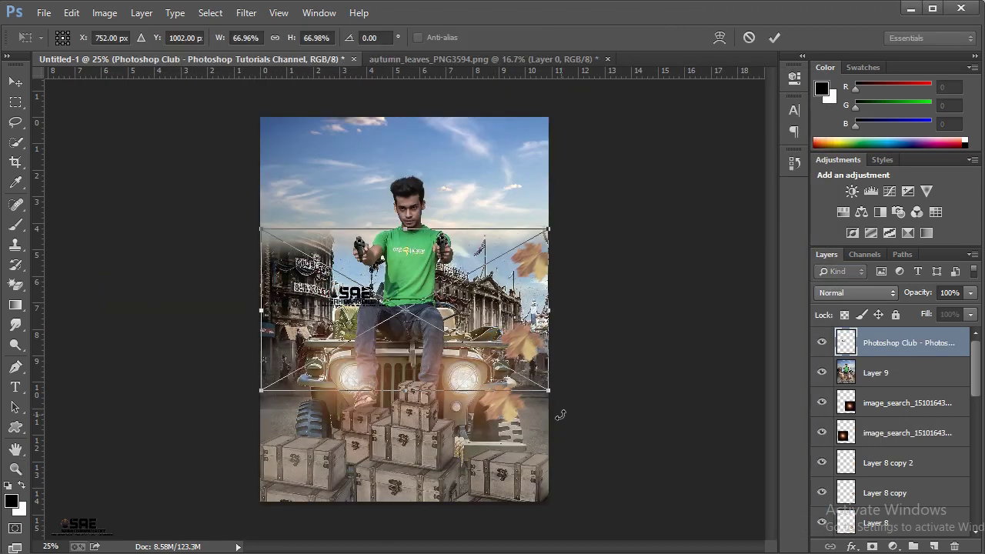
Shrink the logo to about a third, place it on the lower-right trunks, and rasterize it.
left_click_drag(545, 390, 374, 319)
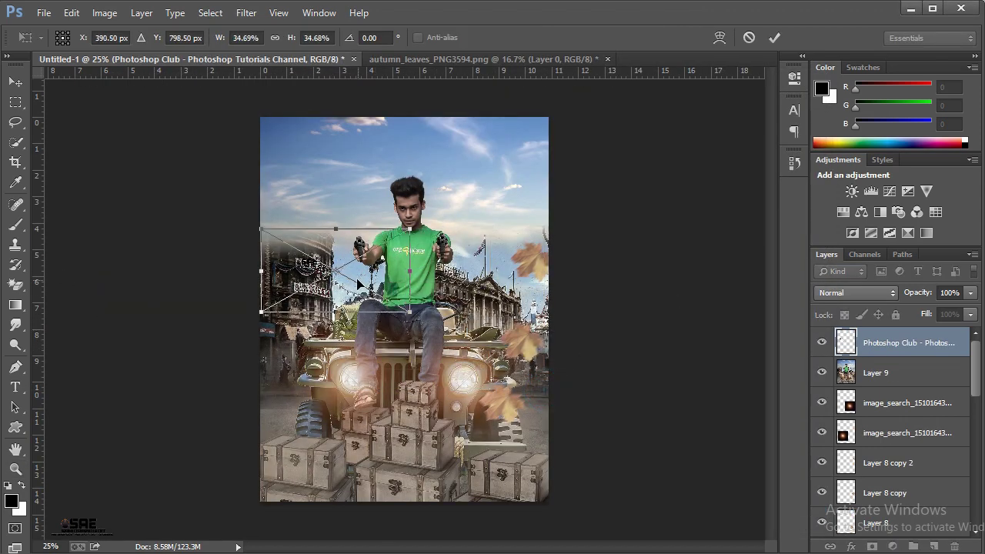
left_click_drag(359, 285, 558, 482)
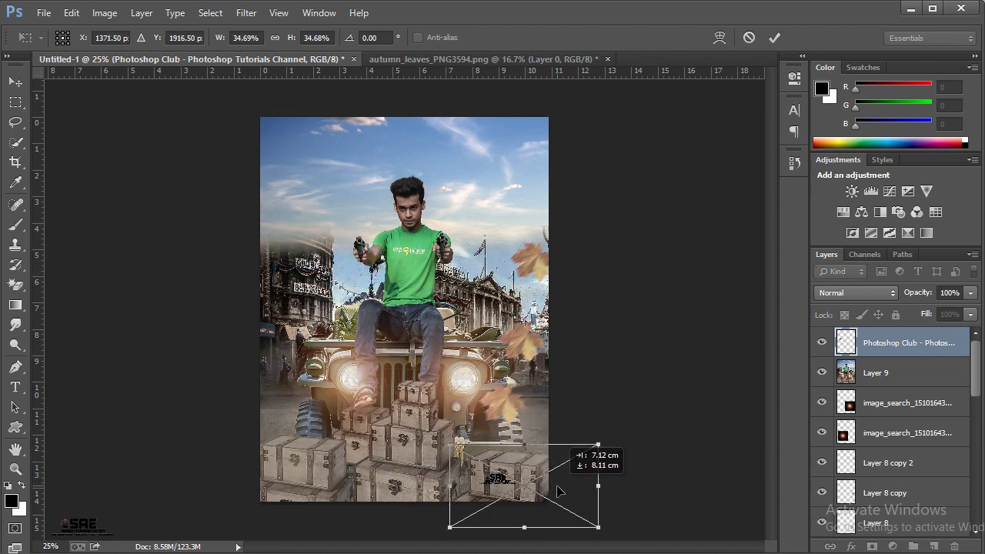
left_click_drag(558, 490, 562, 453)
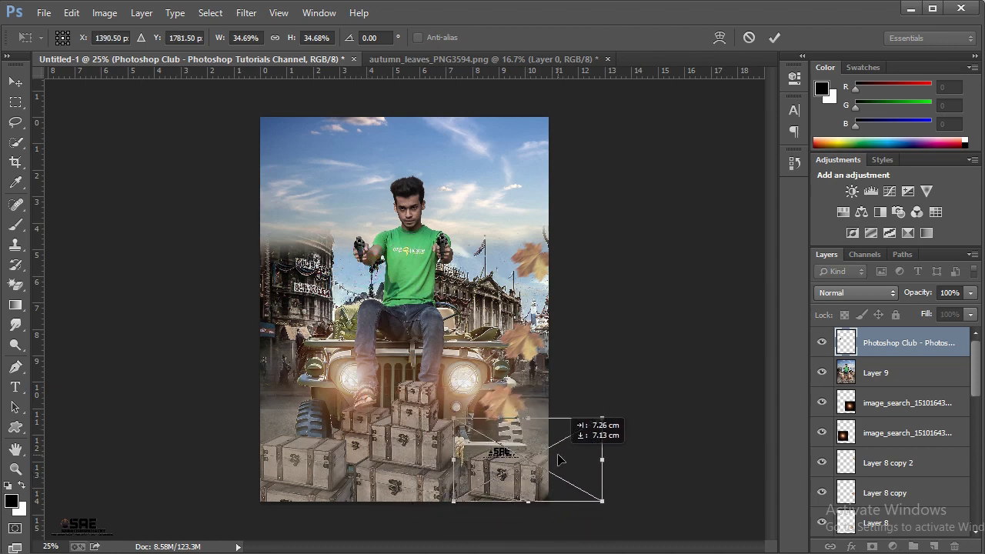
left_click(774, 37)
right_click(894, 346)
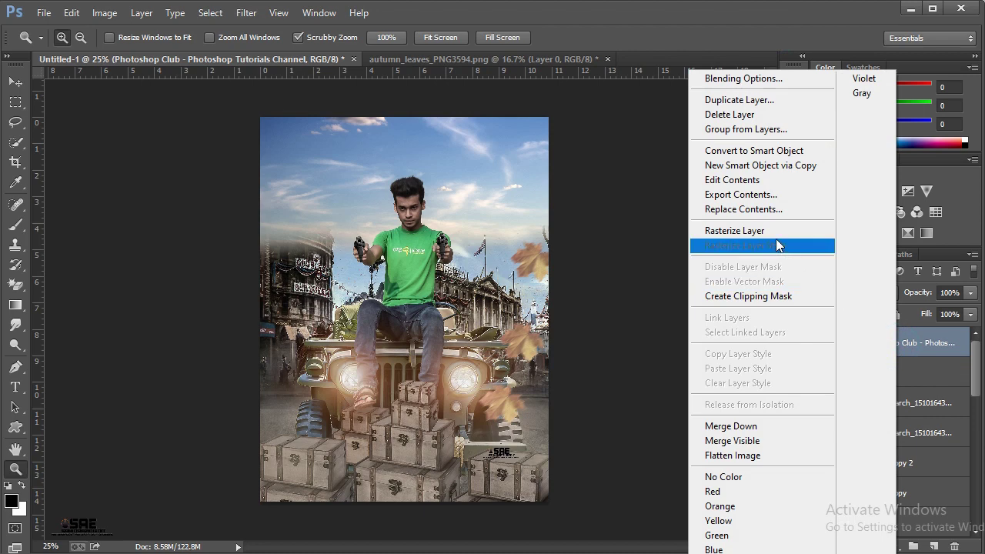
left_click(773, 232)
Stamp another merged copy of the poster into Layer 10 and view it at 33.3%.
left_click(105, 13)
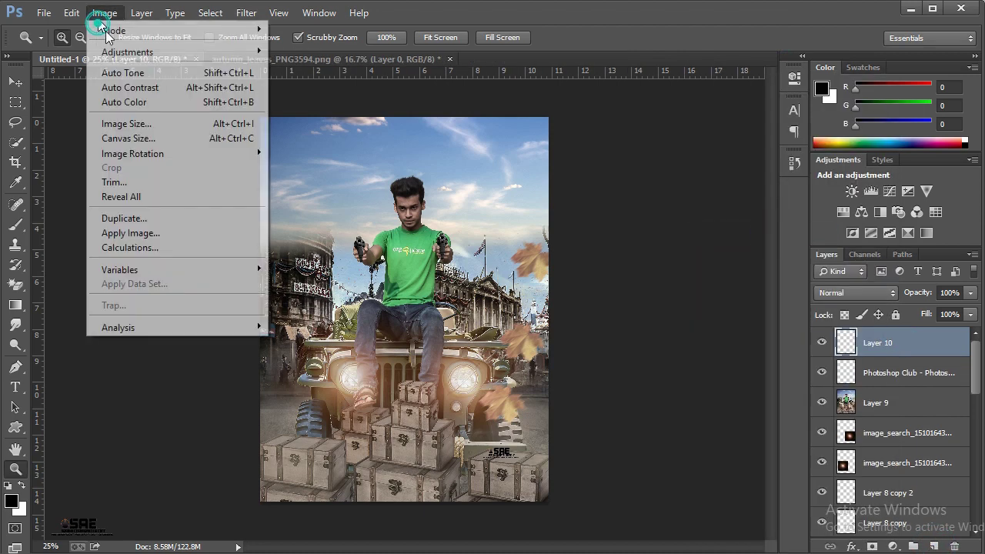
left_click(158, 235)
left_click(866, 273)
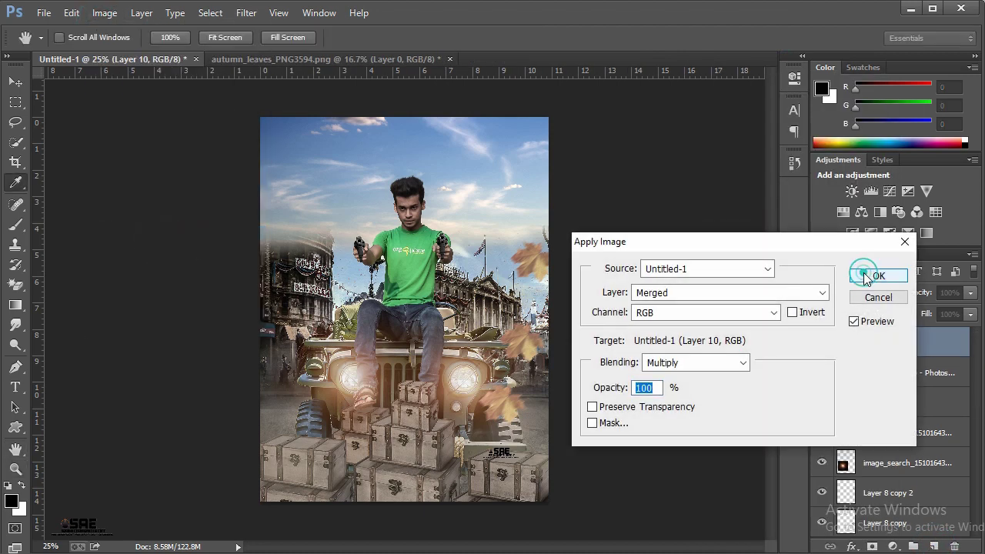
left_click(368, 288)
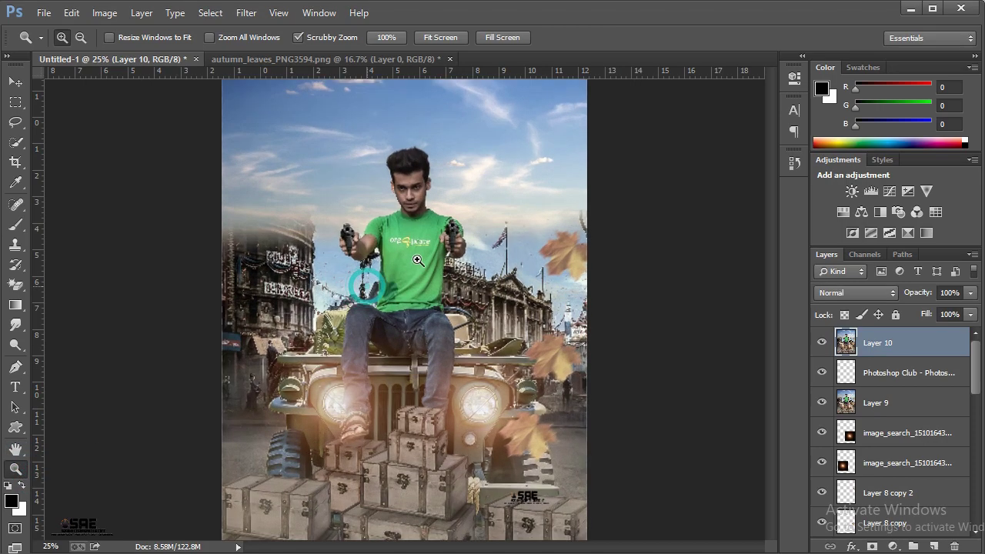
right_click(439, 221)
left_click(477, 322)
left_click(393, 220)
right_click(409, 245)
left_click(450, 345)
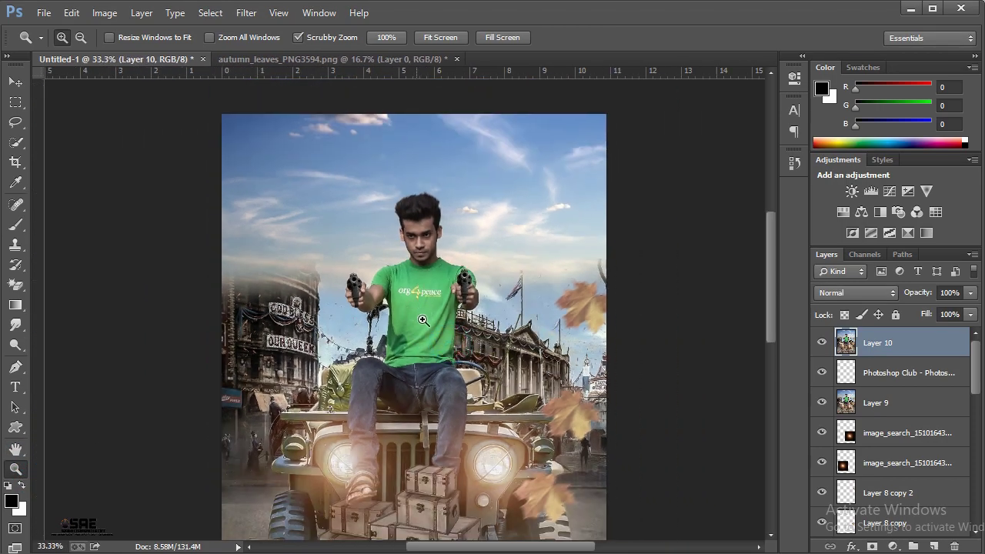